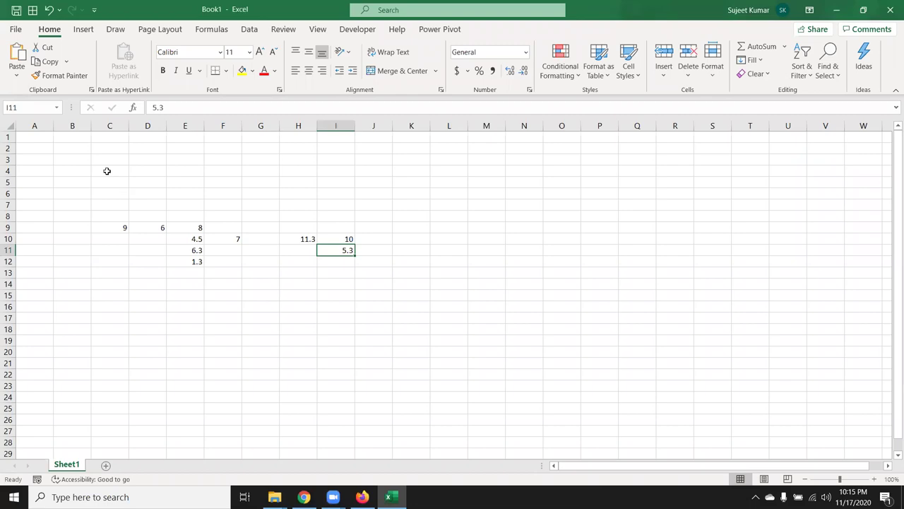
Open Class_File from the recent workbooks and dismiss the script-error prompts to reach the Att sheet
key("alt+f")
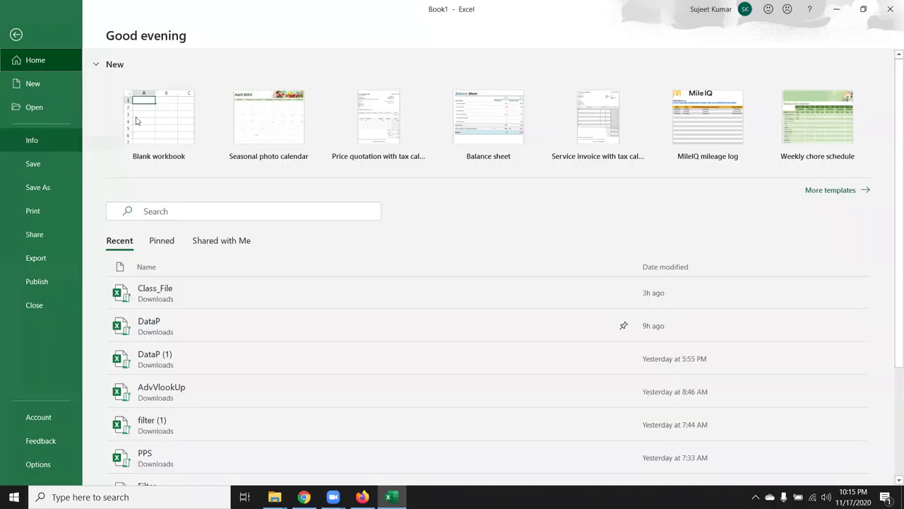
left_click(318, 306)
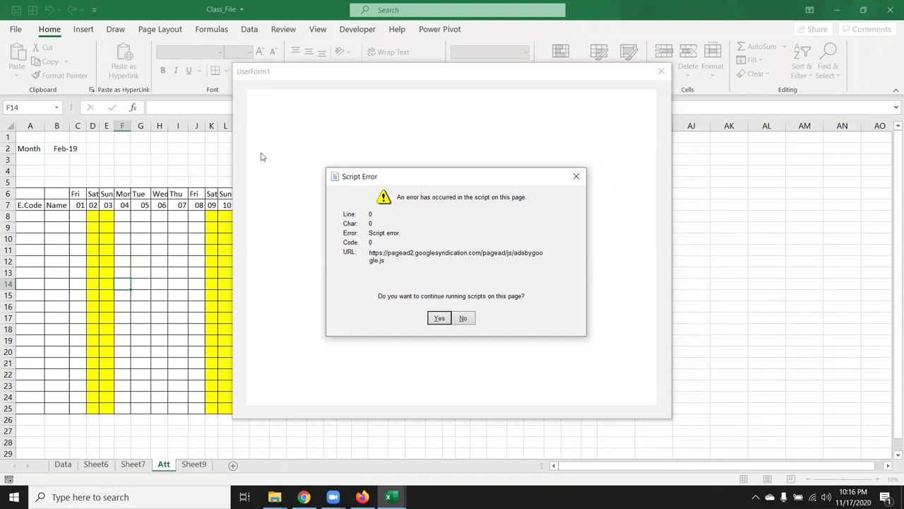
left_click(439, 317)
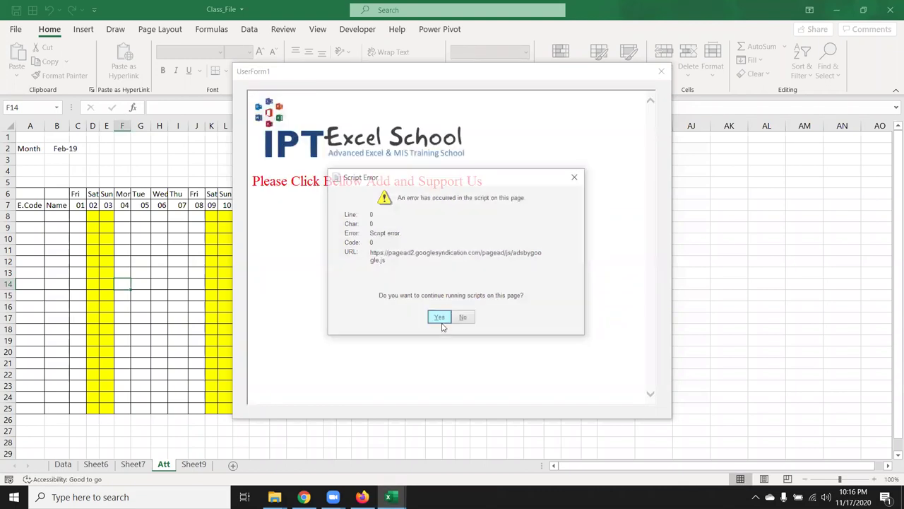
left_click(441, 317)
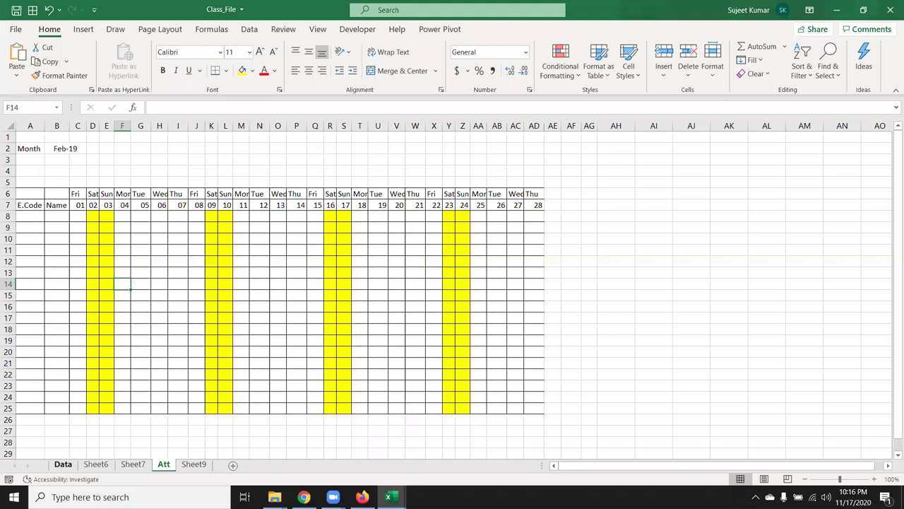
Delete the Data sheet, then the grouped sheets Sheet6 through Att
left_click(64, 464)
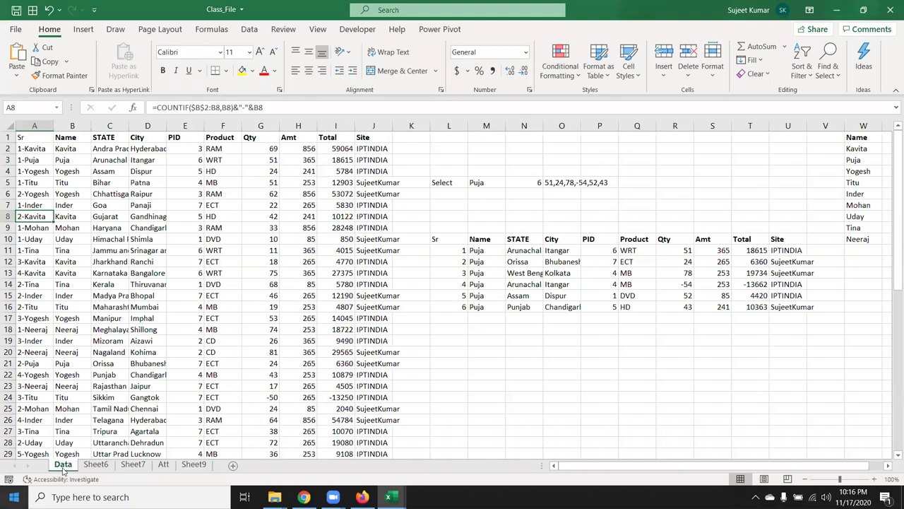
right_click(64, 464)
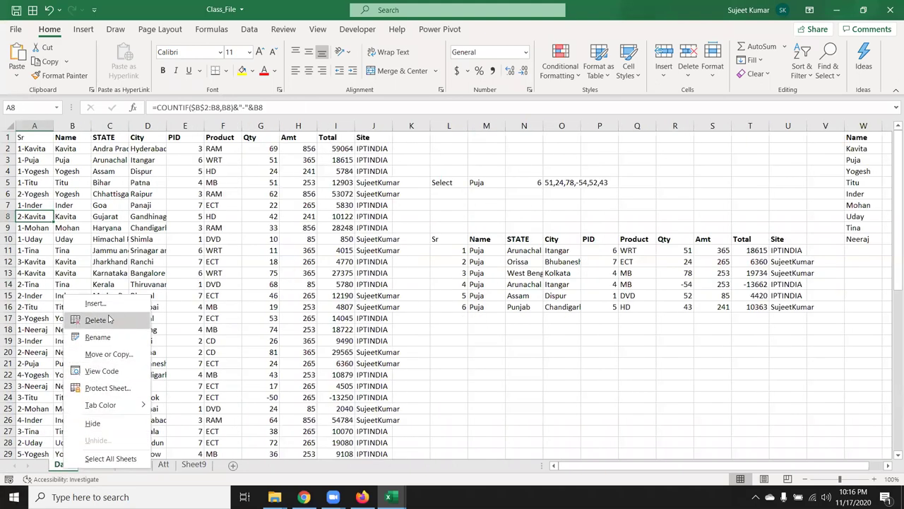
left_click(111, 318)
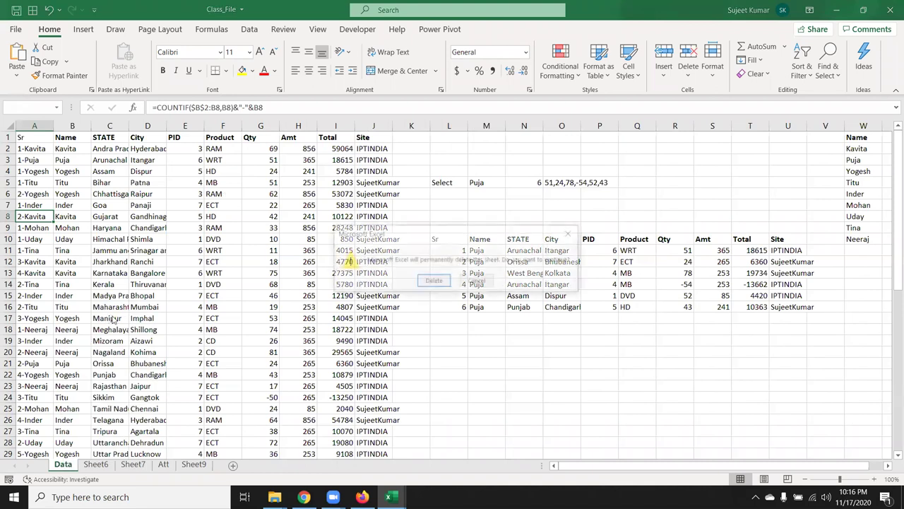
left_click(433, 281)
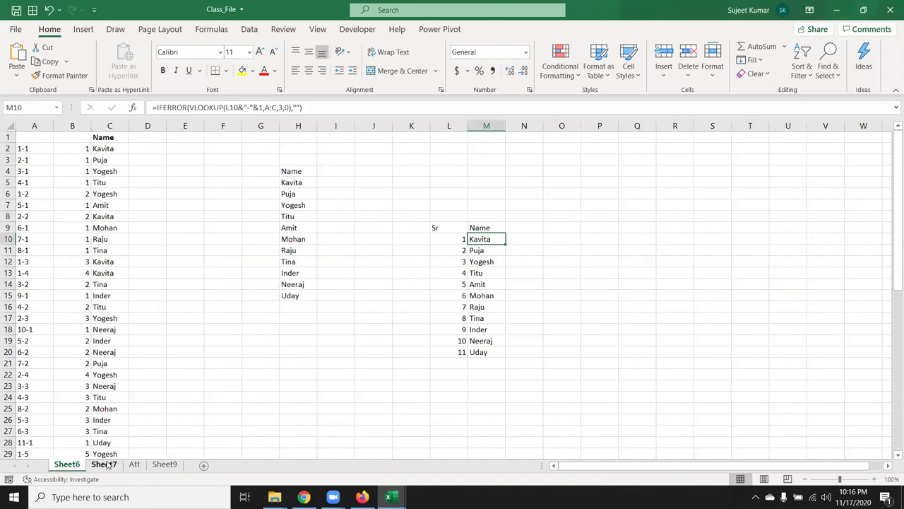
left_click(136, 471, "shift")
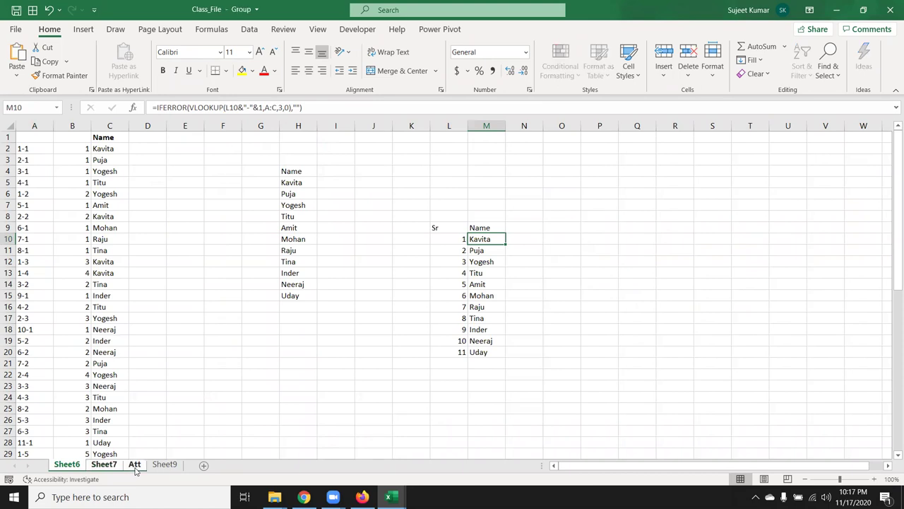
right_click(137, 470)
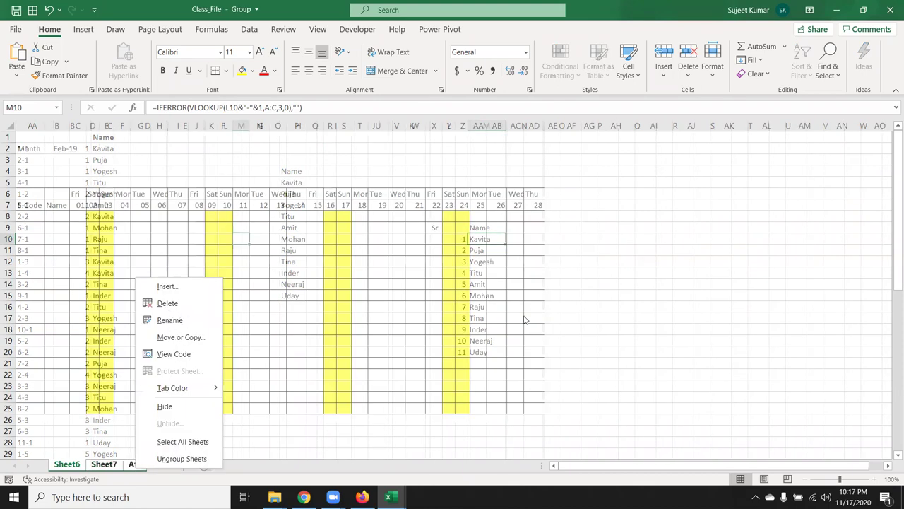
key("d")
left_click(435, 281)
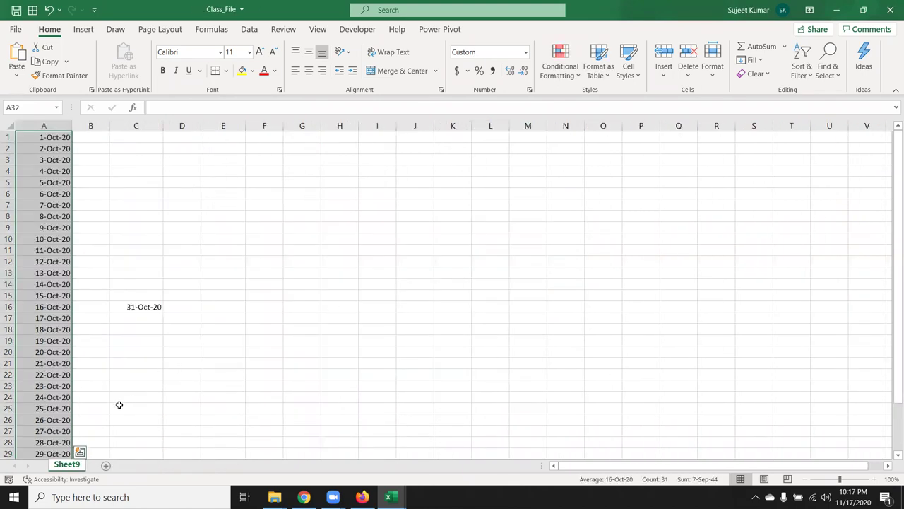
Clear the October dates from columns A:E of Sheet9 and return to A1
left_click_drag(74, 121, 217, 151)
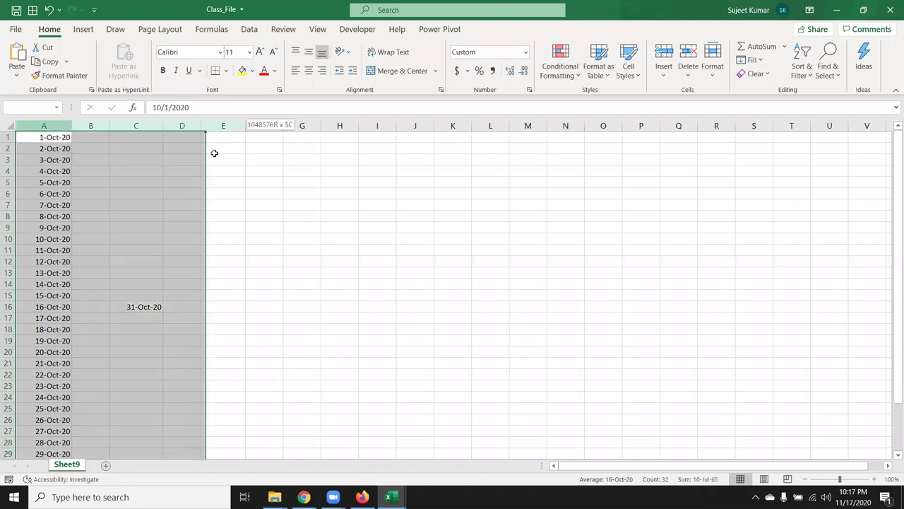
key("Delete")
key("ctrl+Home")
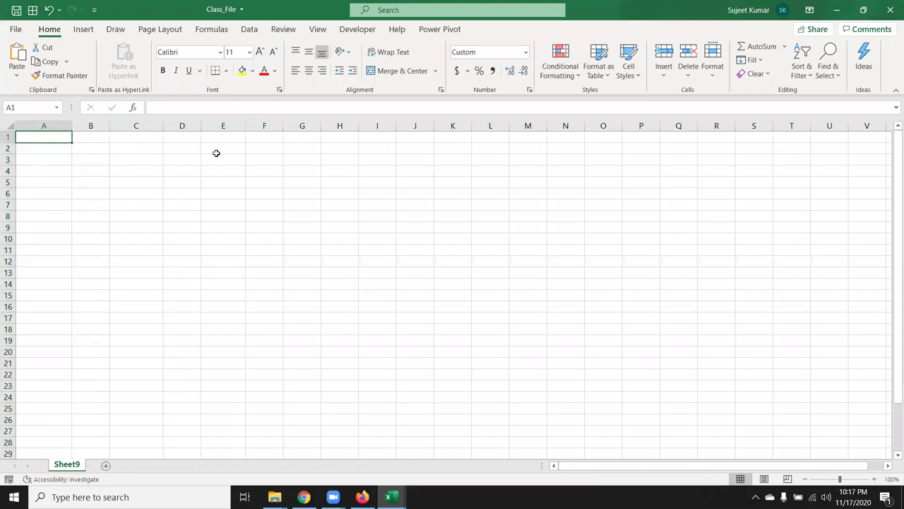
type("Month")
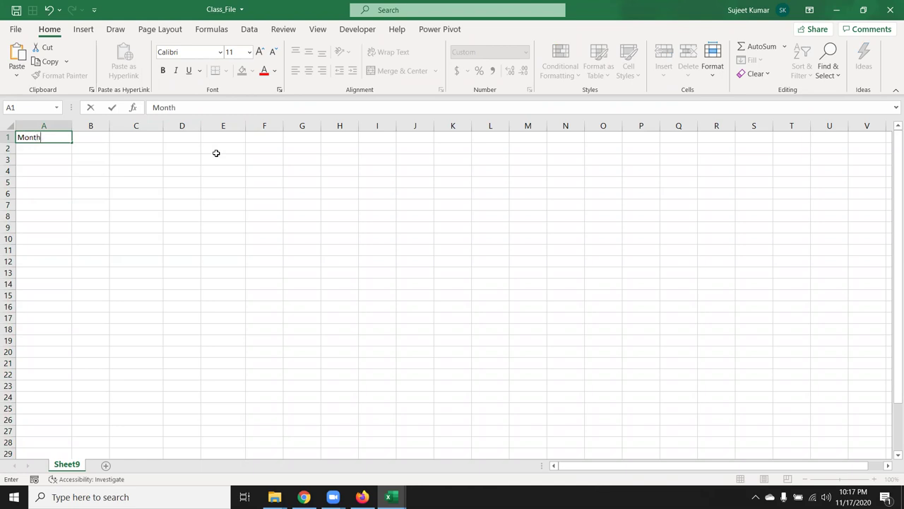
Enter the Month heading in A1 and fill Jan through Jul down A2:A8
key("Return")
type("JAn")
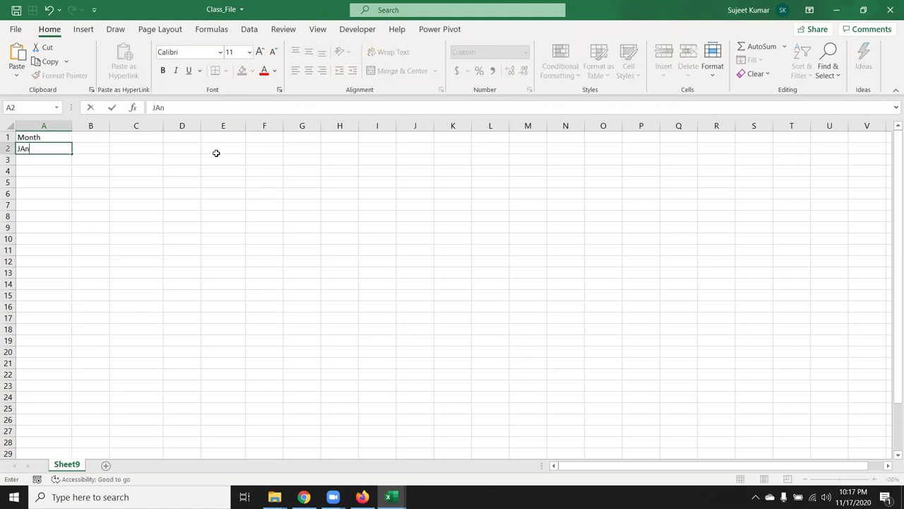
key("Return")
left_click(61, 149)
left_click(74, 155)
left_click(62, 147)
left_click_drag(70, 153, 71, 220)
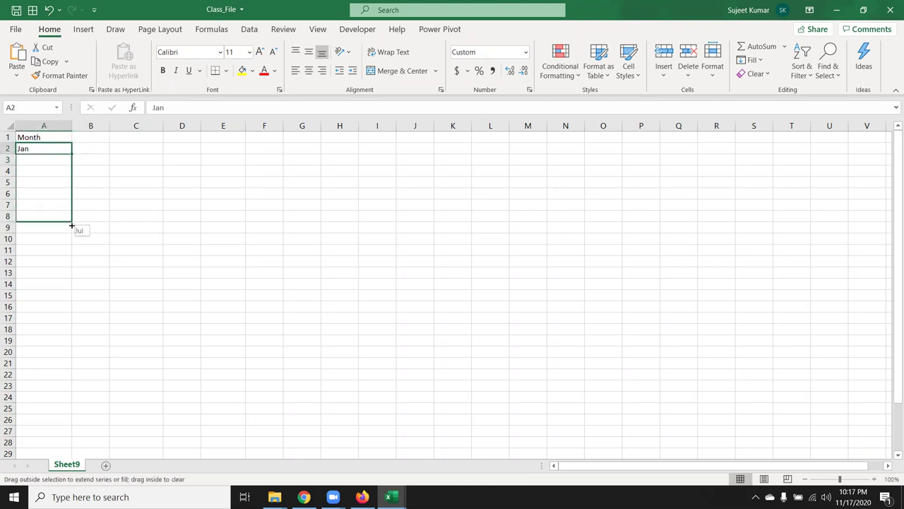
Enter the Roll heading in B1 and the first roll number 1 in B2
left_click(89, 139)
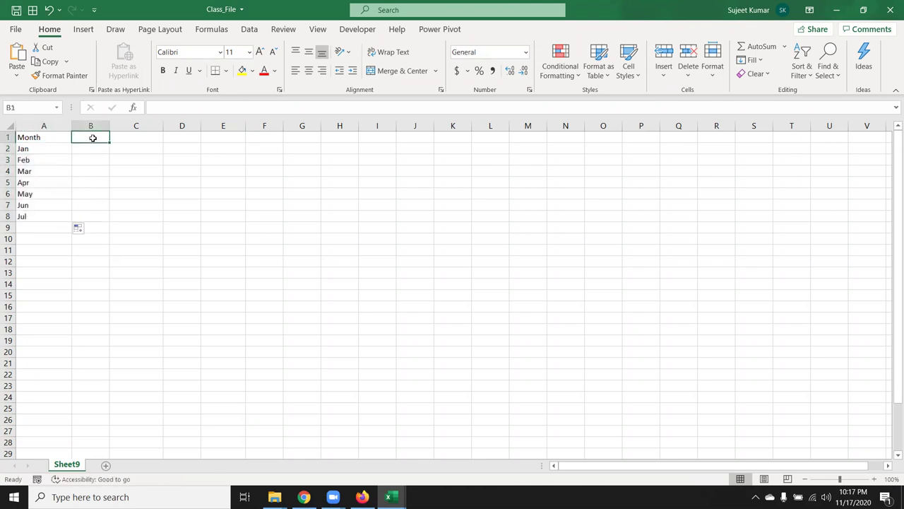
type("Roll")
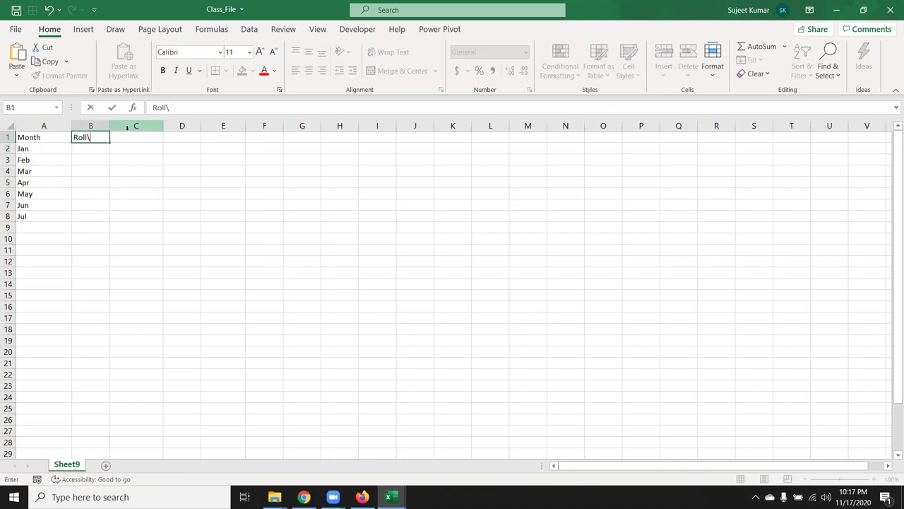
key("Return")
type("10=")
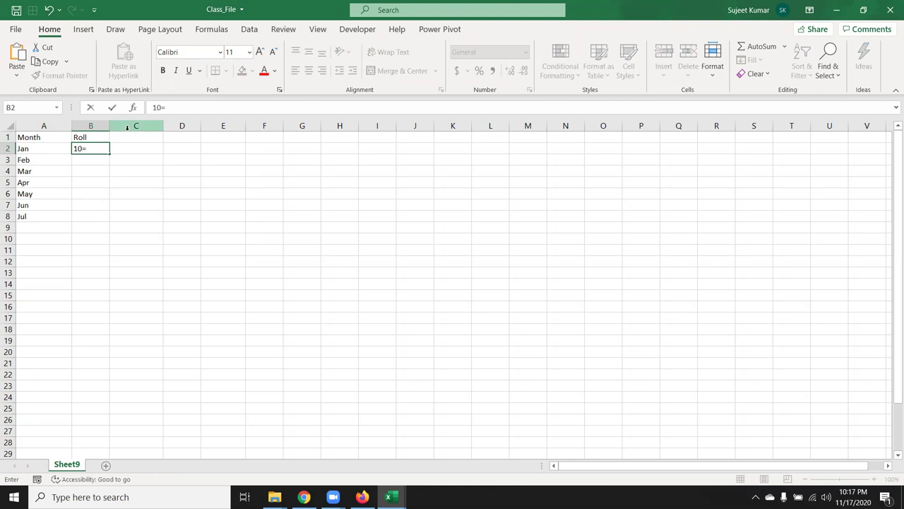
key("Escape")
type("1")
key("Return")
Fill roll numbers to B8 with =B2+1 and add a Sales heading in C1
type("=")
key("Up")
type("+")
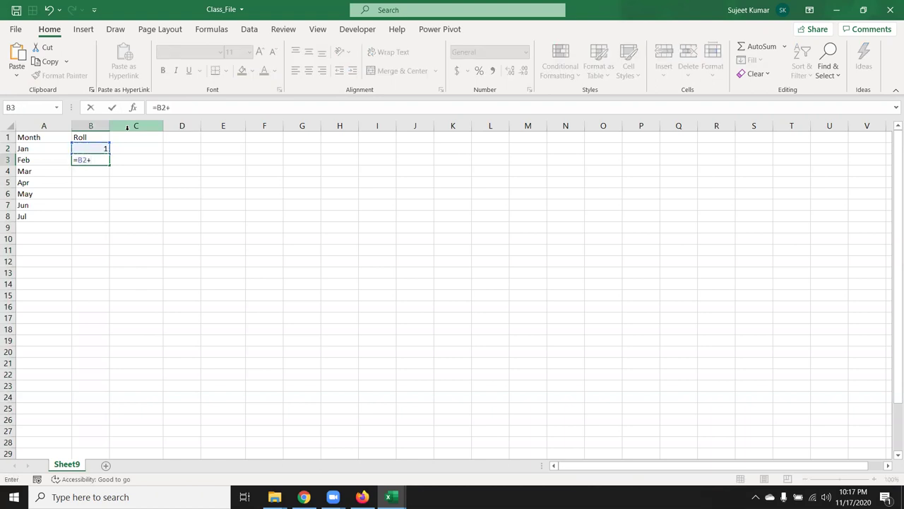
key("Return")
left_click(102, 159)
left_click_drag(102, 159, 93, 217)
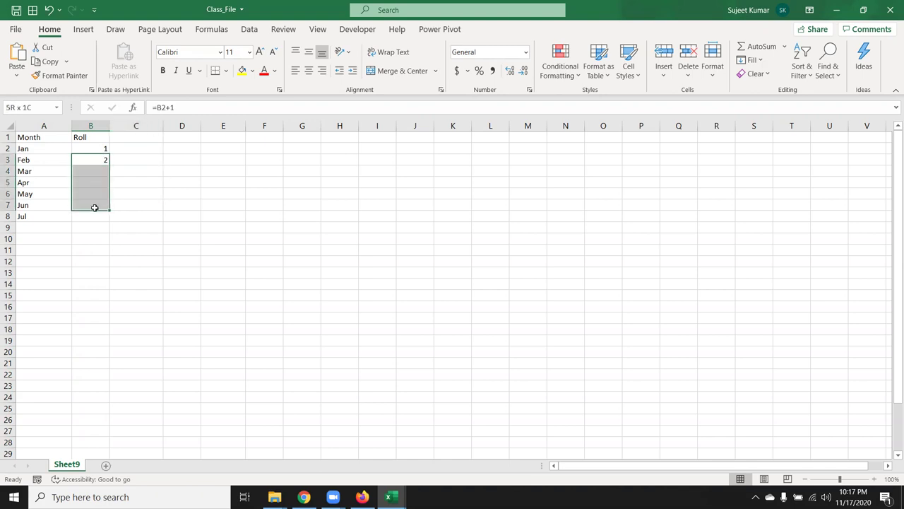
key("ctrl+d")
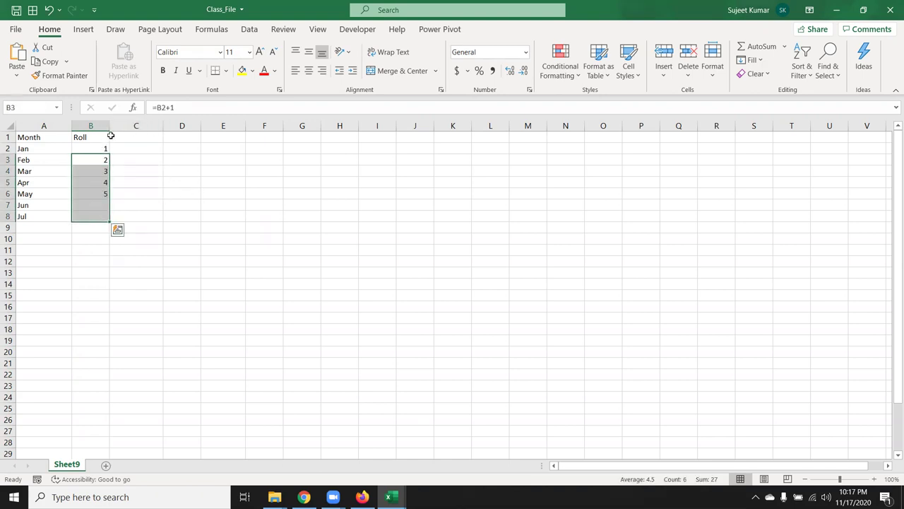
left_click(124, 132)
type("Sales")
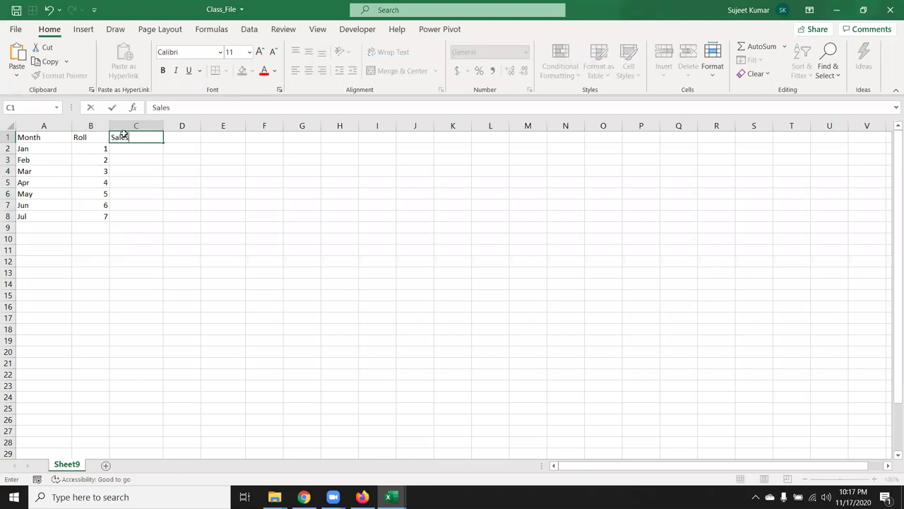
key("Return")
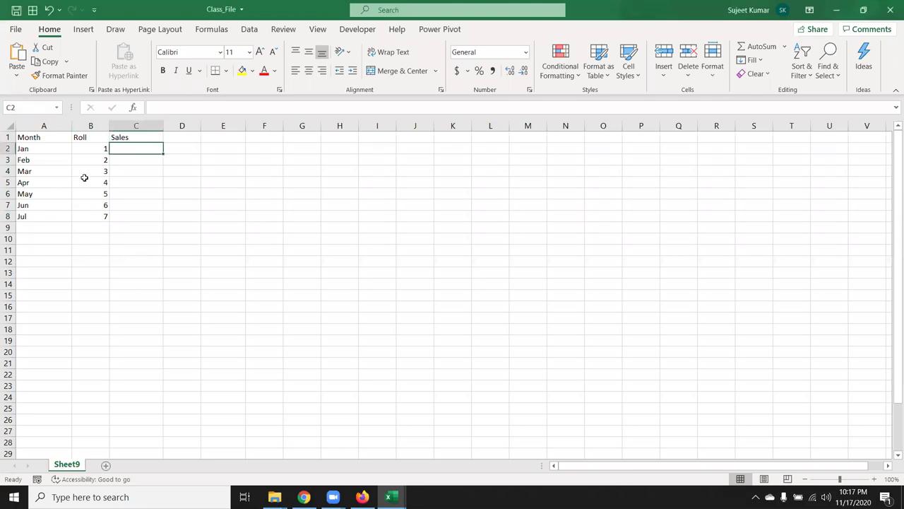
Fill the Sales column C2:C8 with a RANDBETWEEN formula starting at 10
type("=ra")
key("Down")
key("Down")
key("Down")
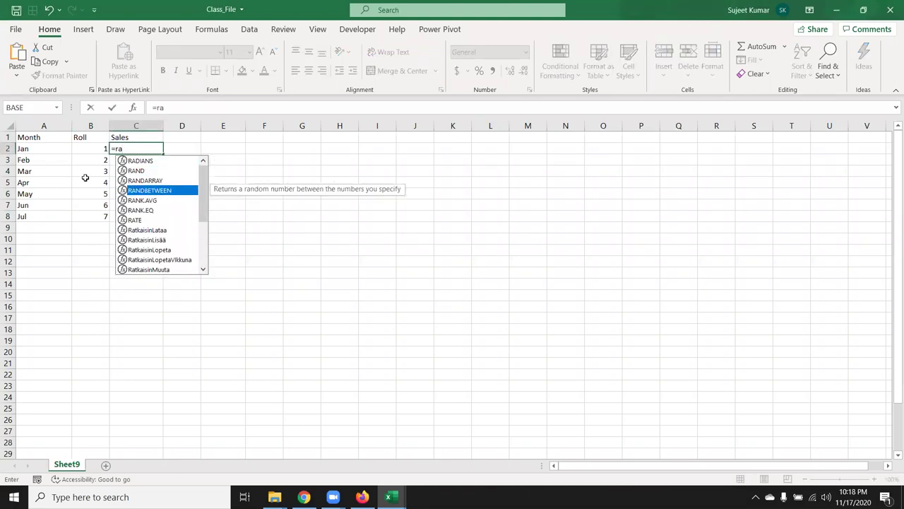
key("Tab")
type("10,90")
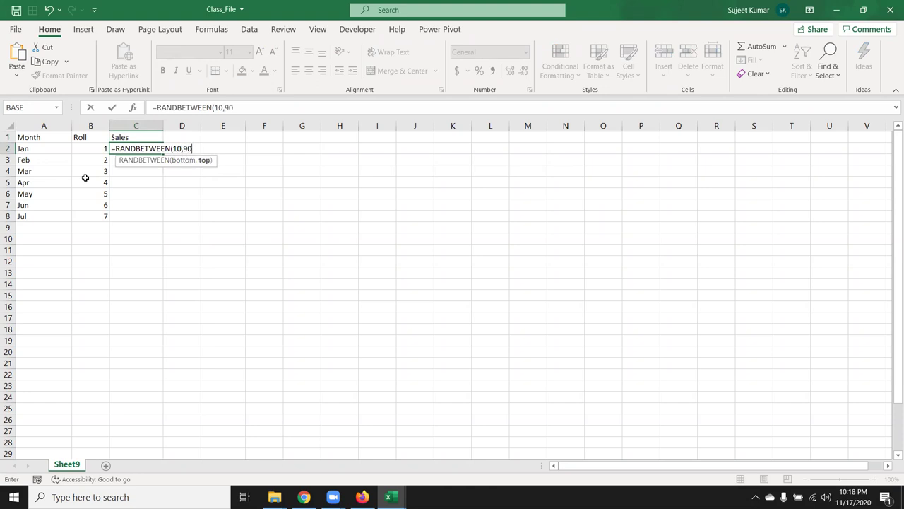
key("Return")
left_click_drag(133, 141, 142, 215)
key("ctrl+d")
Copy A1:C8 and paste it back as values to freeze the sales numbers
mouse_move(23, 138)
left_mouse_down()
mouse_move(131, 192)
mouse_move(131, 215)
left_mouse_up()
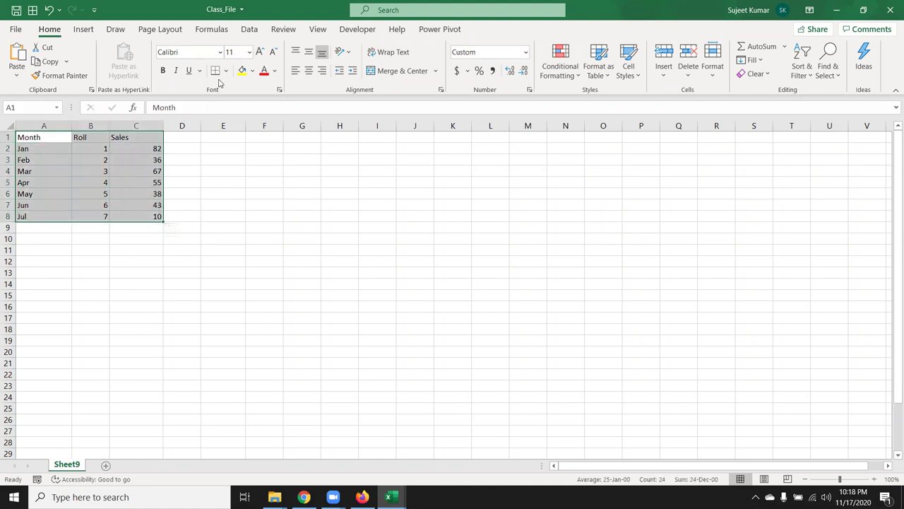
key("ctrl+c")
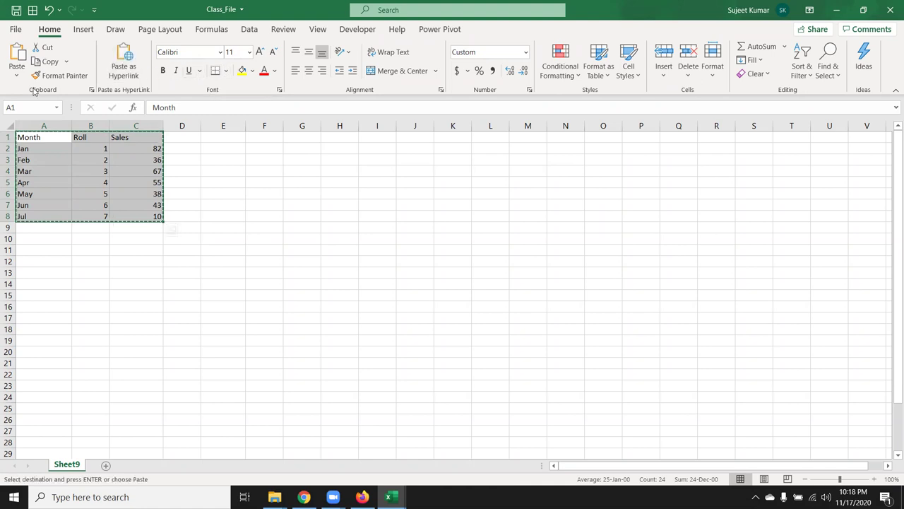
left_click(18, 79)
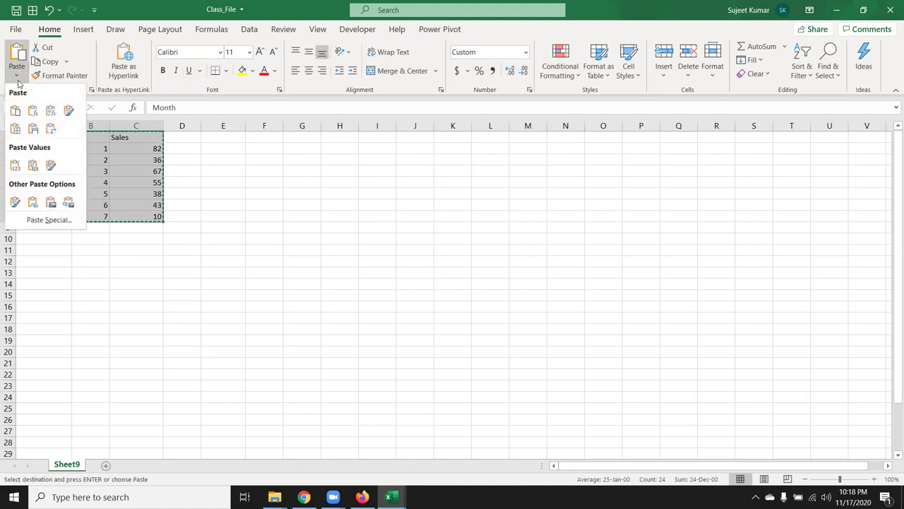
left_click(14, 165)
key("Escape")
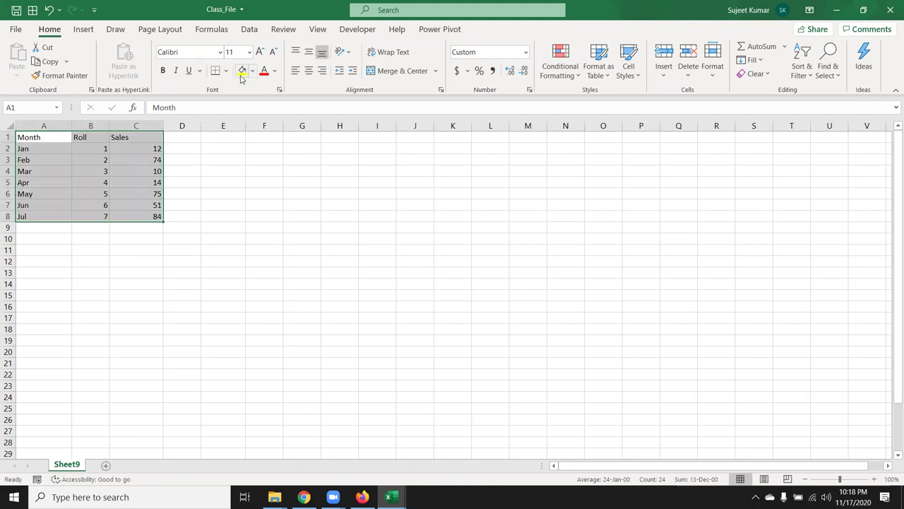
Give the table a yellow fill and All Borders
left_click(241, 71)
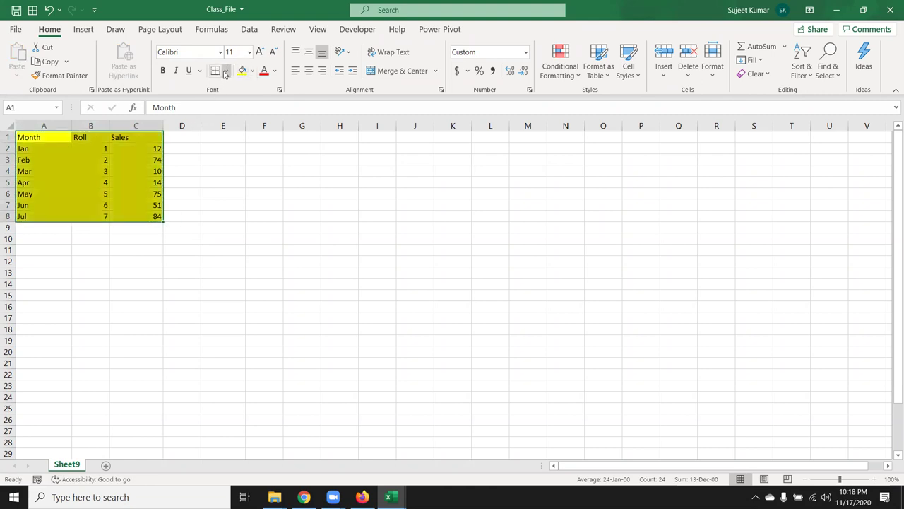
left_click(226, 71)
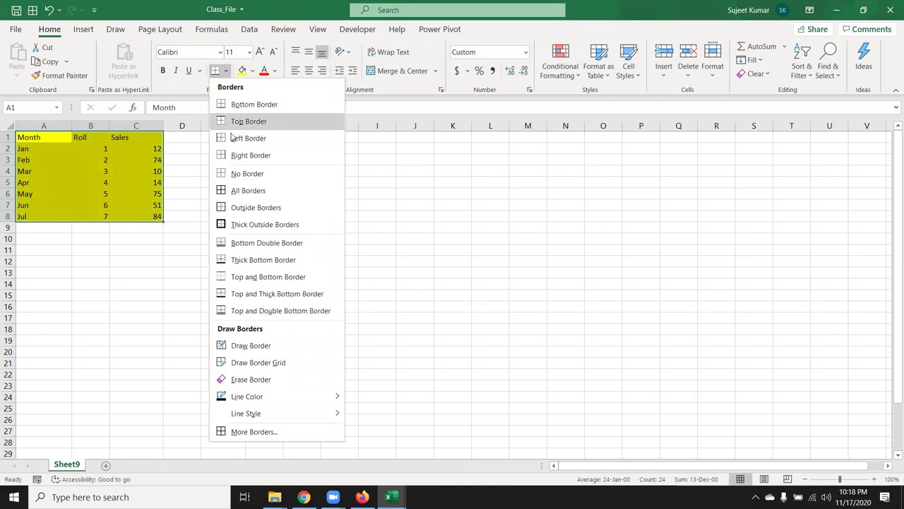
left_click(238, 191)
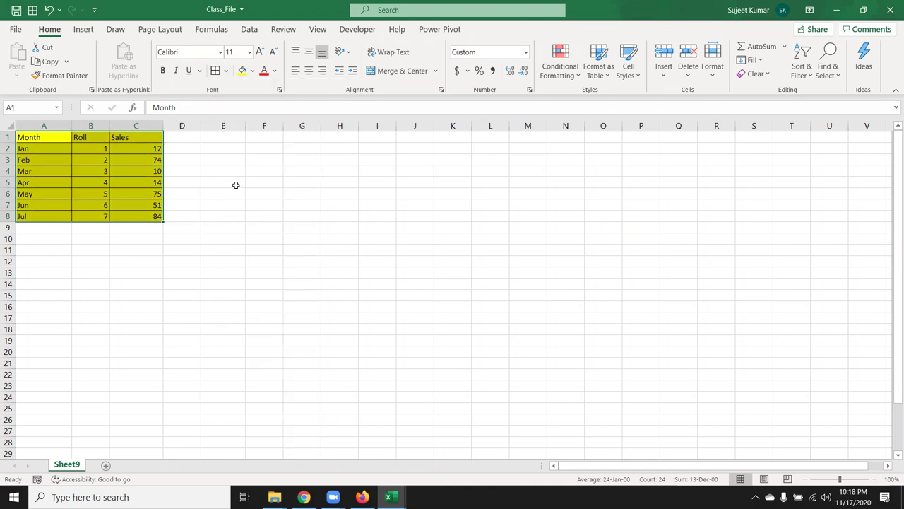
Paste the copied table as a static picture, move it toward column F and enlarge it
key("ctrl+c")
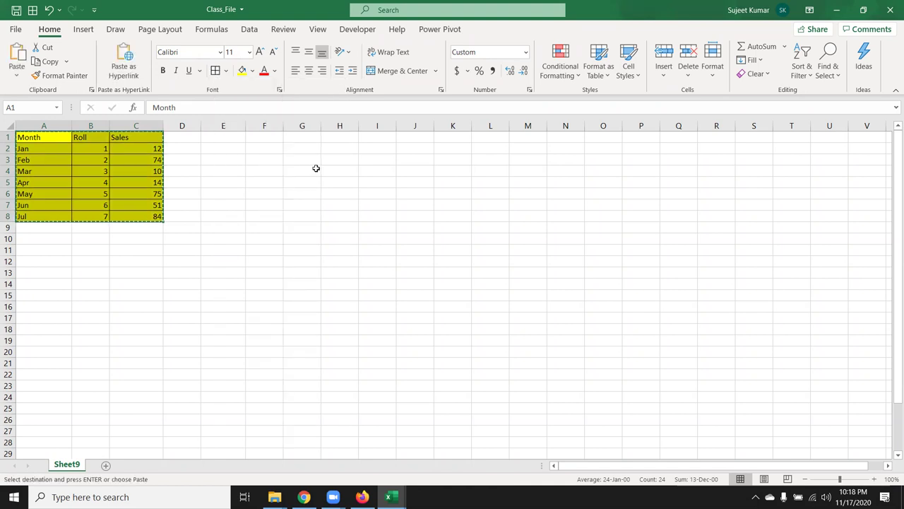
left_click(315, 169)
left_click(16, 75)
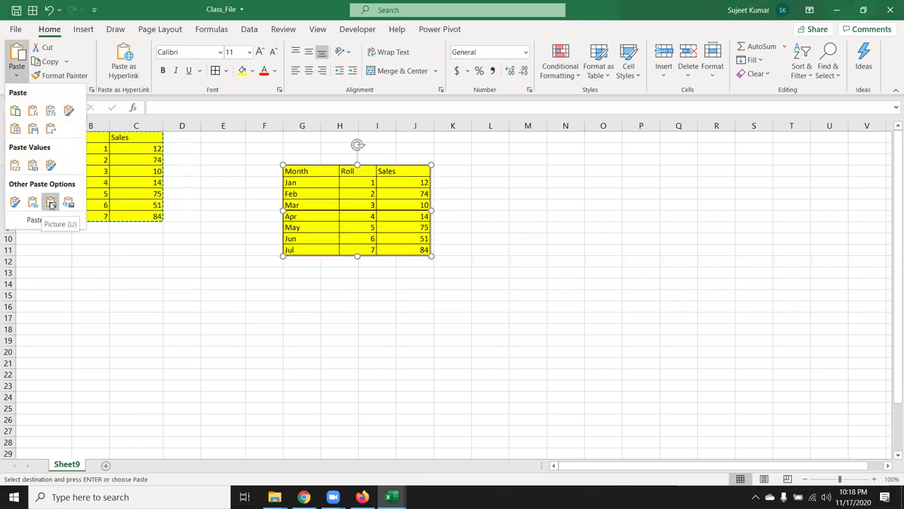
left_click(51, 204)
mouse_move(333, 224)
left_mouse_down()
mouse_move(274, 237)
mouse_move(298, 208)
left_mouse_up()
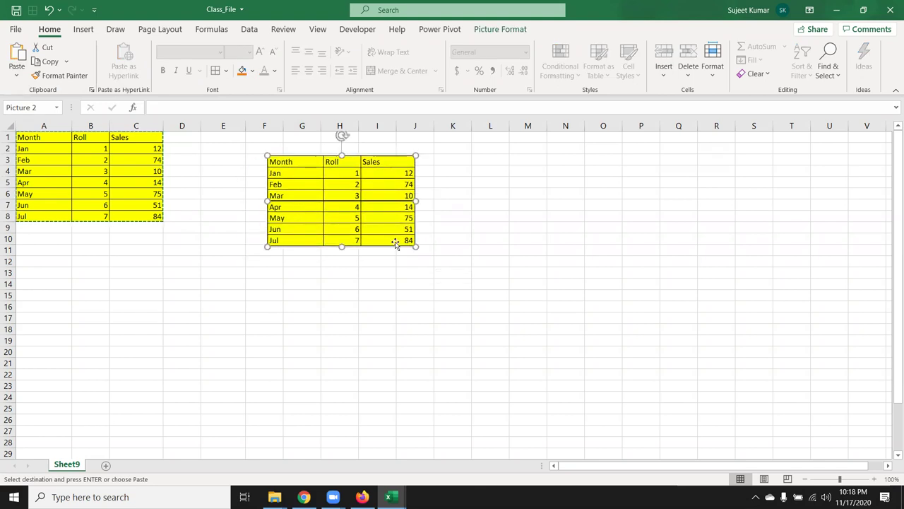
mouse_move(416, 247)
left_mouse_down()
mouse_move(591, 389)
mouse_move(446, 222)
left_mouse_up()
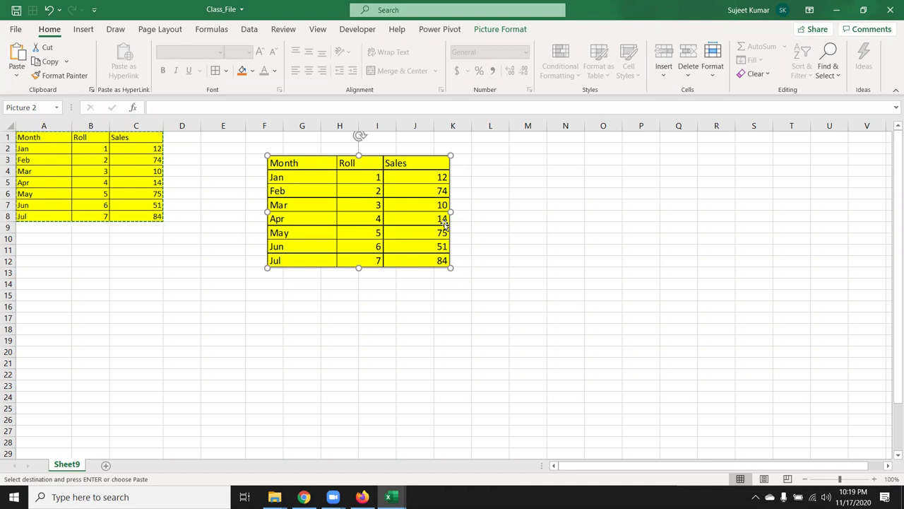
Narrow column A, then reselect the table picture
left_click(68, 157)
left_click_drag(70, 125, 42, 123)
left_click_drag(28, 317, 174, 420)
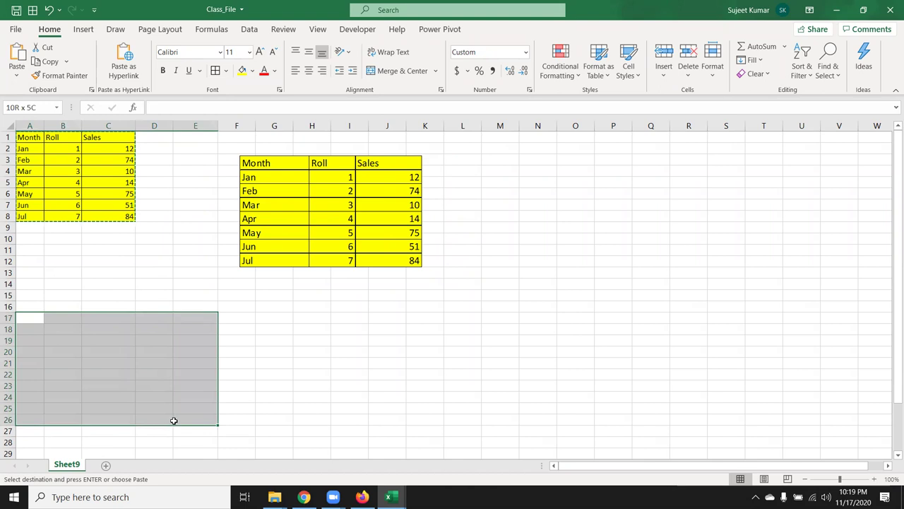
left_click(311, 220)
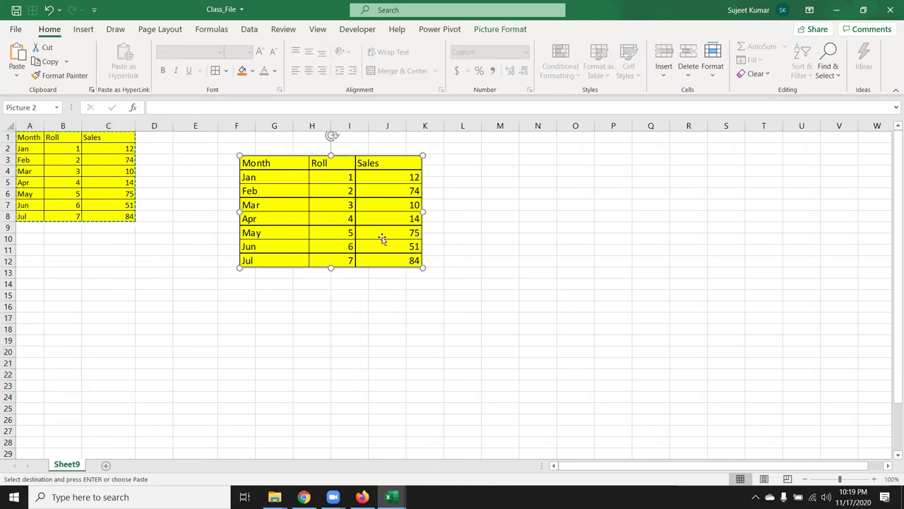
Add a new Sheet1 and cut the table picture out of Sheet9
left_click(105, 464)
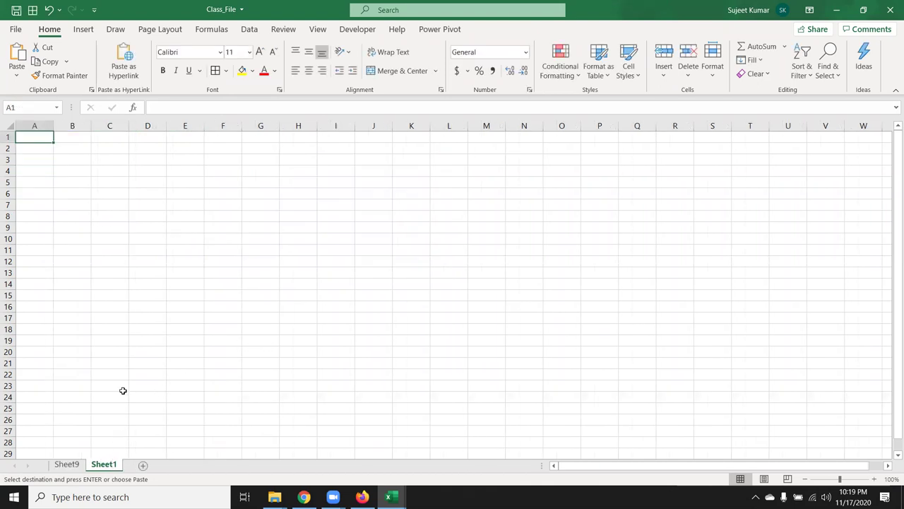
left_click(64, 465)
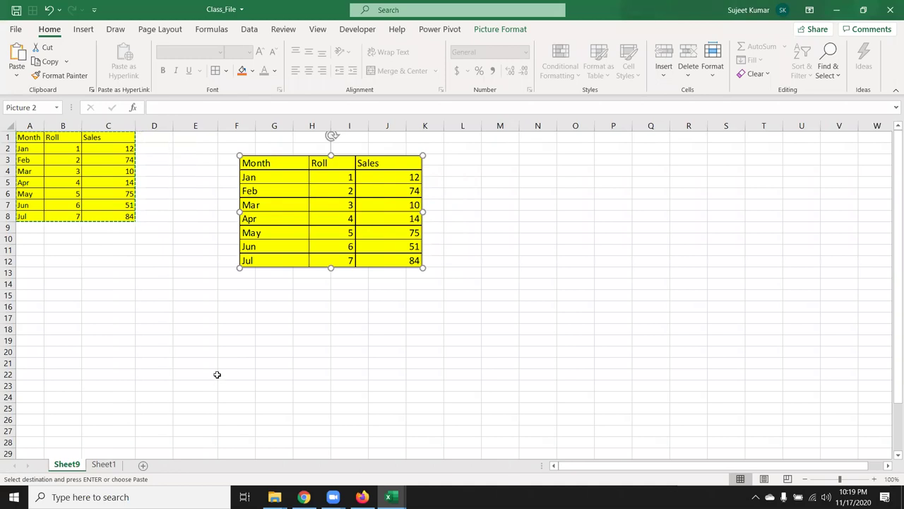
key("Delete")
Paste the picture on Sheet1 at E15, enlarge, move and rotate it, then delete it
left_click(116, 463)
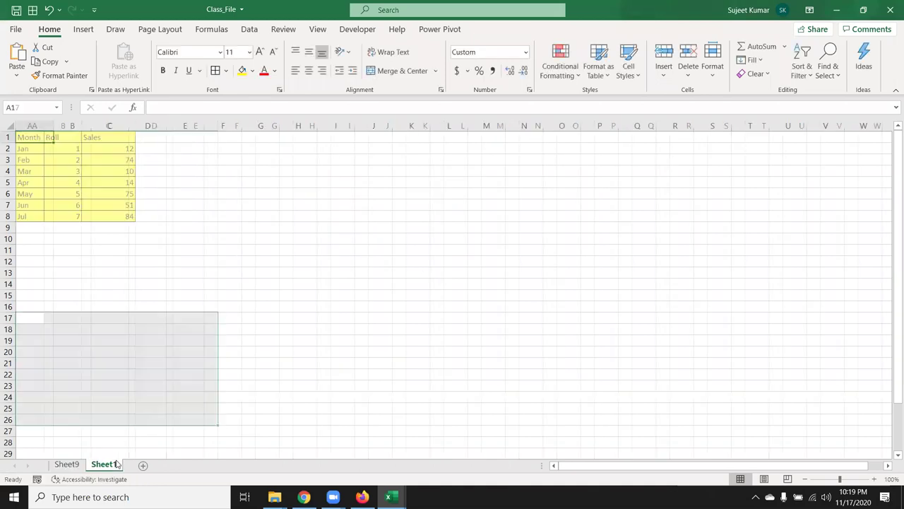
left_click(188, 297)
key("ctrl+v")
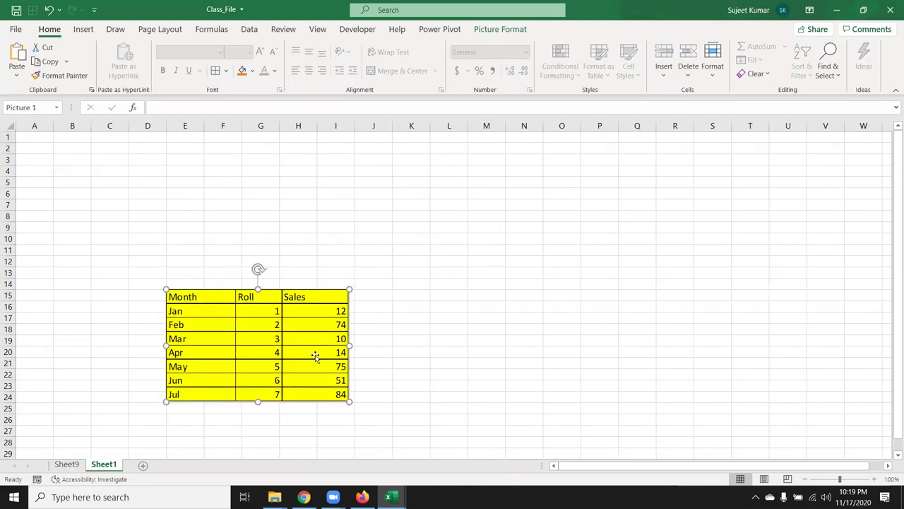
mouse_move(348, 401)
left_mouse_down()
mouse_move(373, 437)
mouse_move(409, 438)
left_mouse_up()
mouse_move(289, 347)
left_mouse_down()
mouse_move(306, 285)
mouse_move(334, 300)
left_mouse_up()
left_click_drag(274, 230, 286, 247)
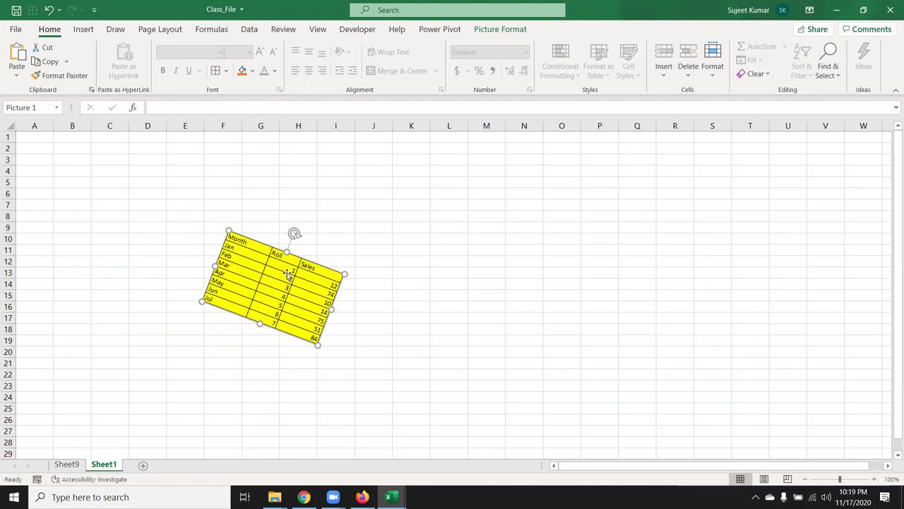
key("Delete")
Return to Sheet9 and select the Apr row A5:C5
left_click(65, 466)
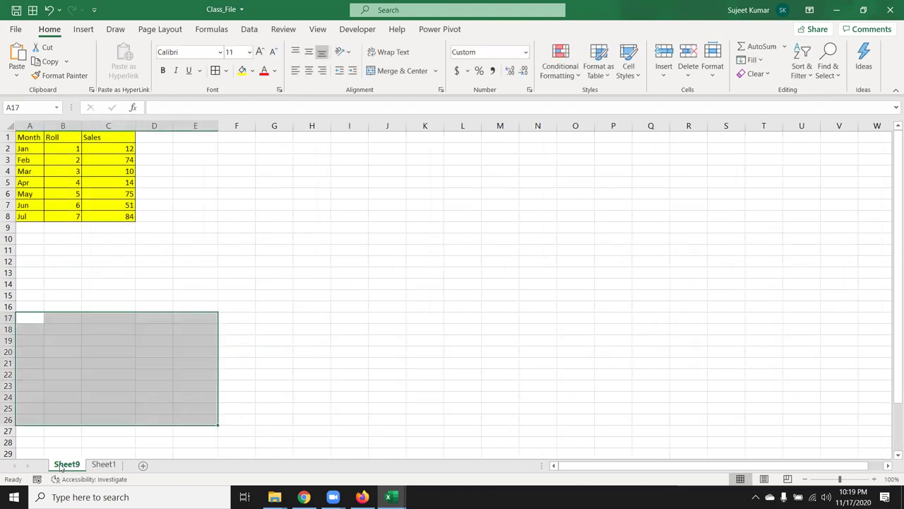
left_click(117, 205)
left_click(120, 192)
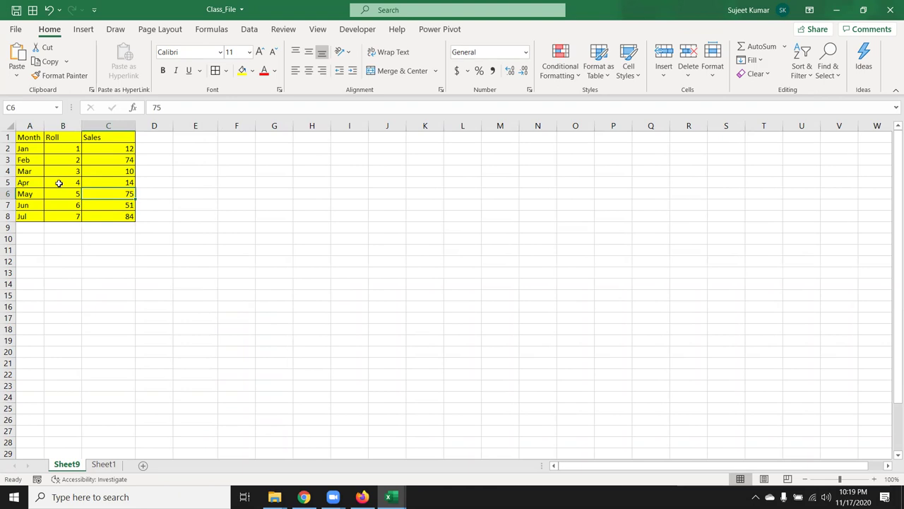
left_click_drag(38, 186, 105, 183)
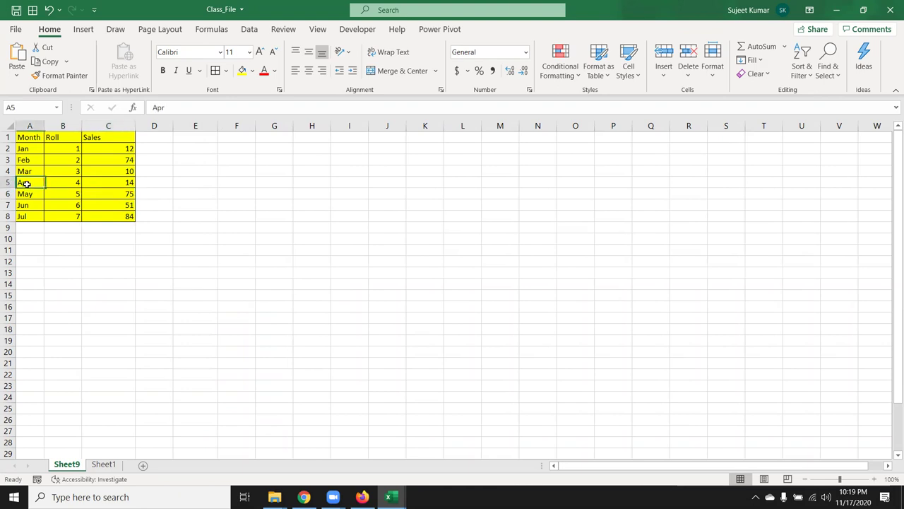
Enter 140 as April's sales in C5
left_click(108, 183)
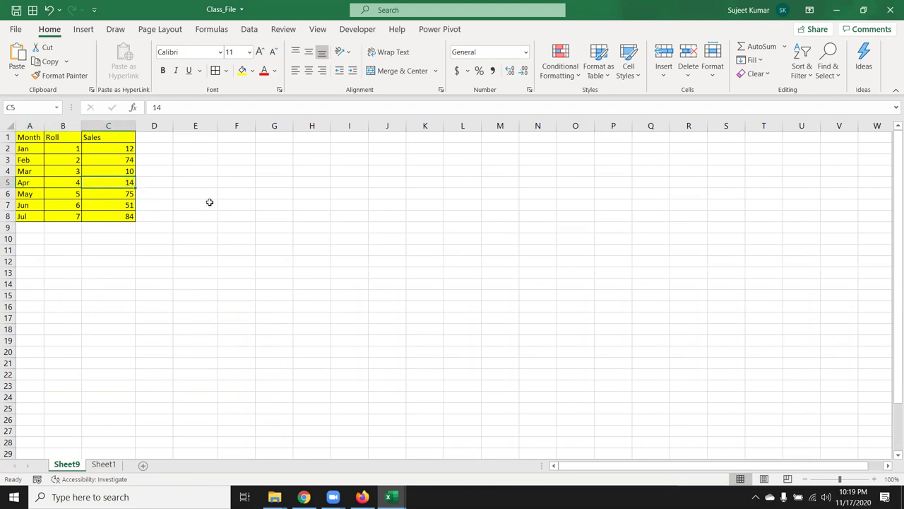
type("1")
key("Return")
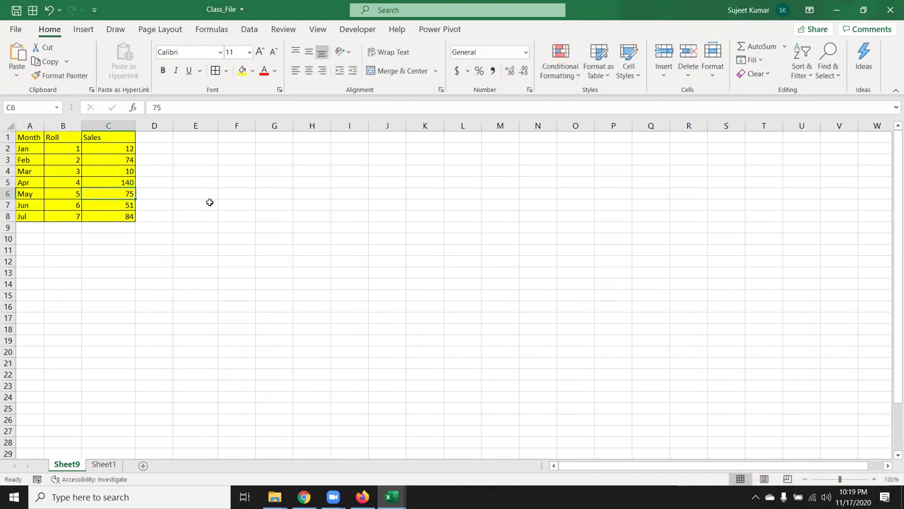
Check that Sheet1 is empty, then go back to Sheet9 and select table cells from A2
left_click(104, 464)
left_click(65, 453)
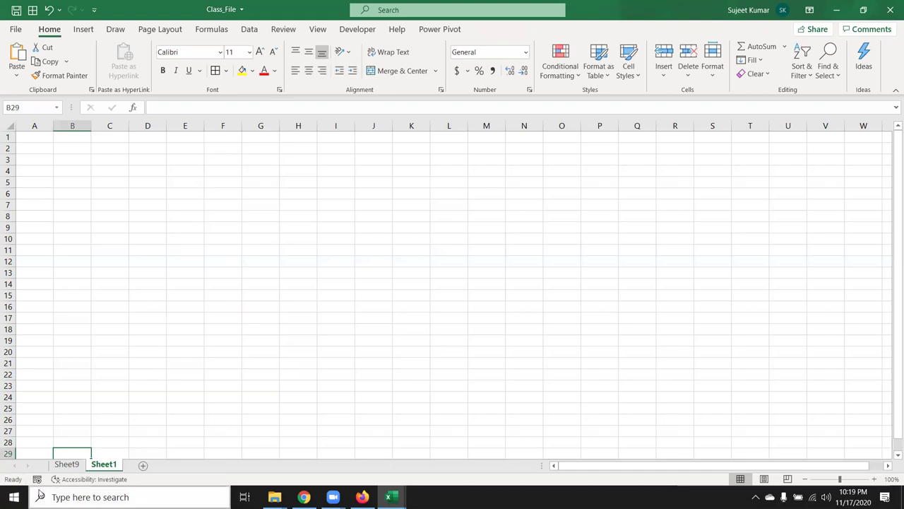
left_click(67, 464)
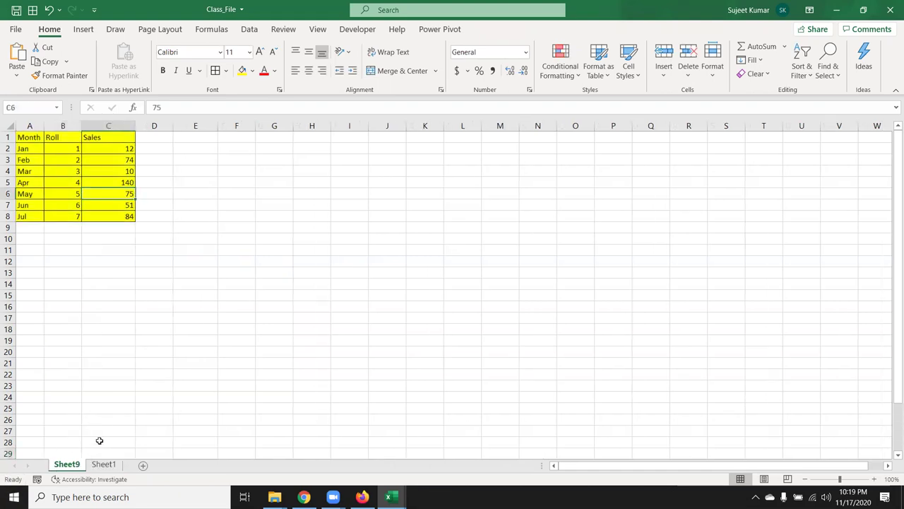
left_click_drag(35, 149, 87, 187)
Copy A1:C8 and paste it at G8 as a Linked Picture
left_click(25, 136)
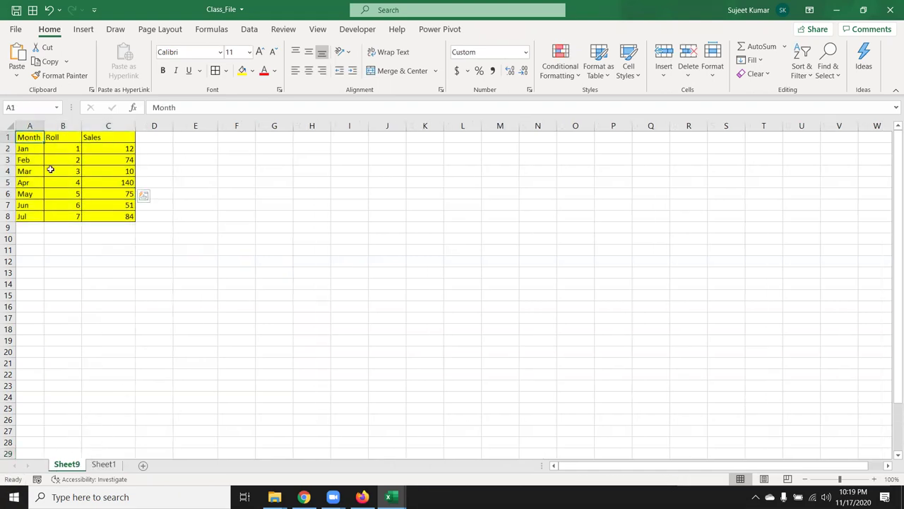
left_click(89, 214, "shift")
key("ctrl+c")
left_click(272, 211)
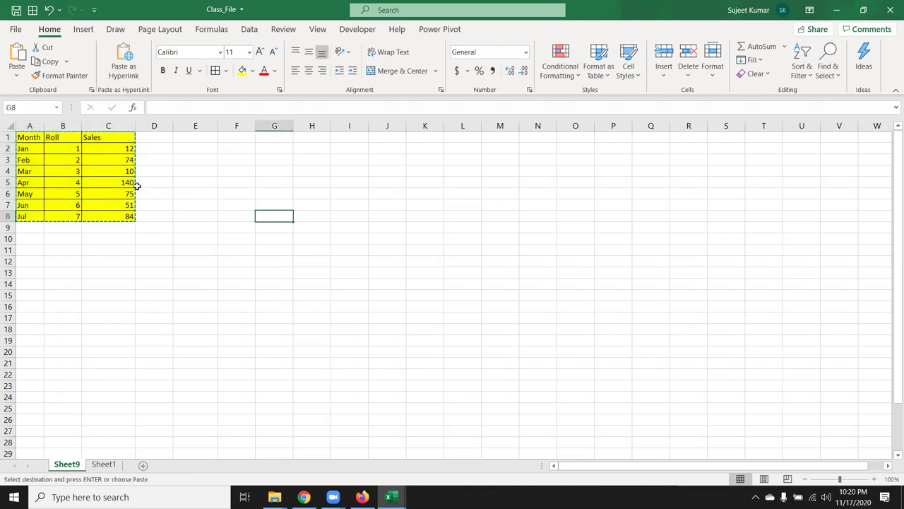
left_click(16, 75)
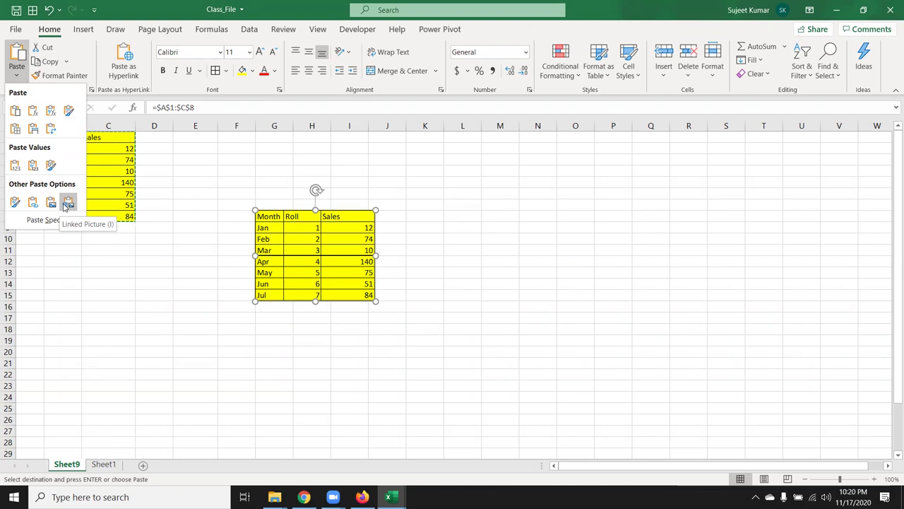
left_click(65, 204)
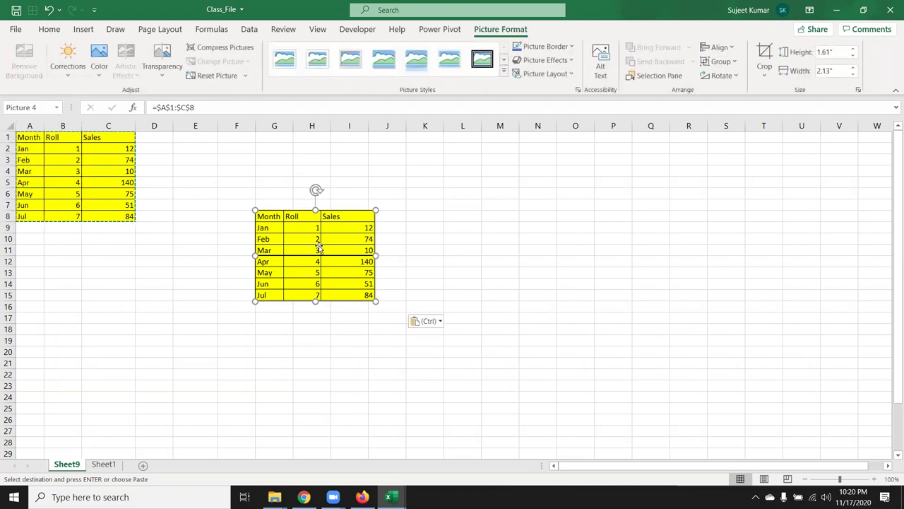
left_click(100, 183)
Change March's sales in C4 to 90 and check the linked picture updates
left_click(106, 172)
type("9")
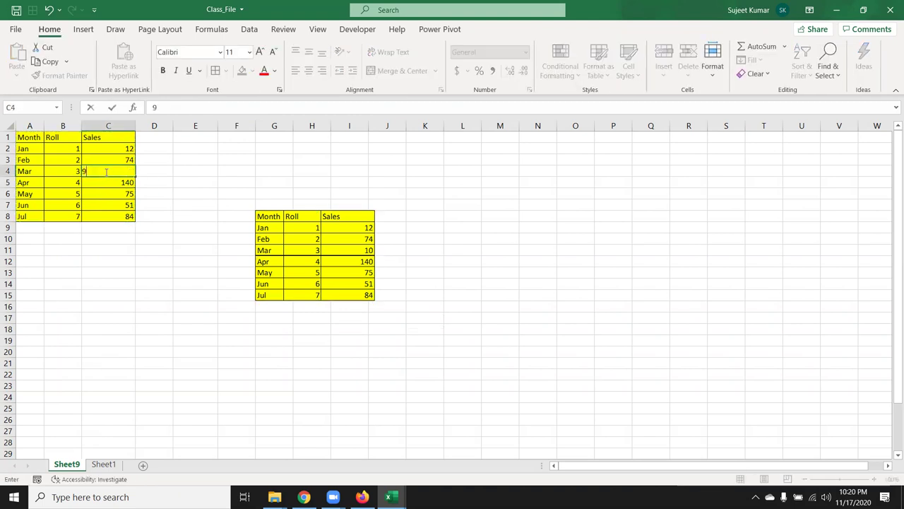
key("Return")
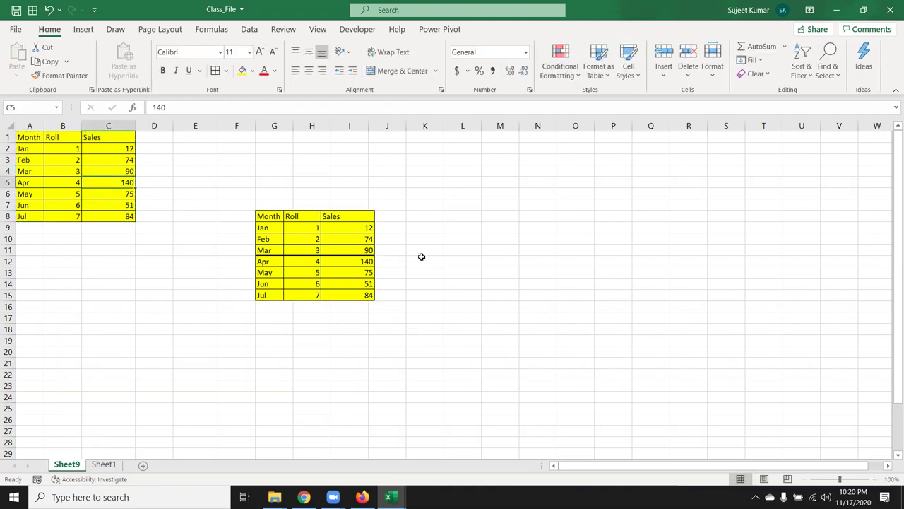
left_click(374, 254)
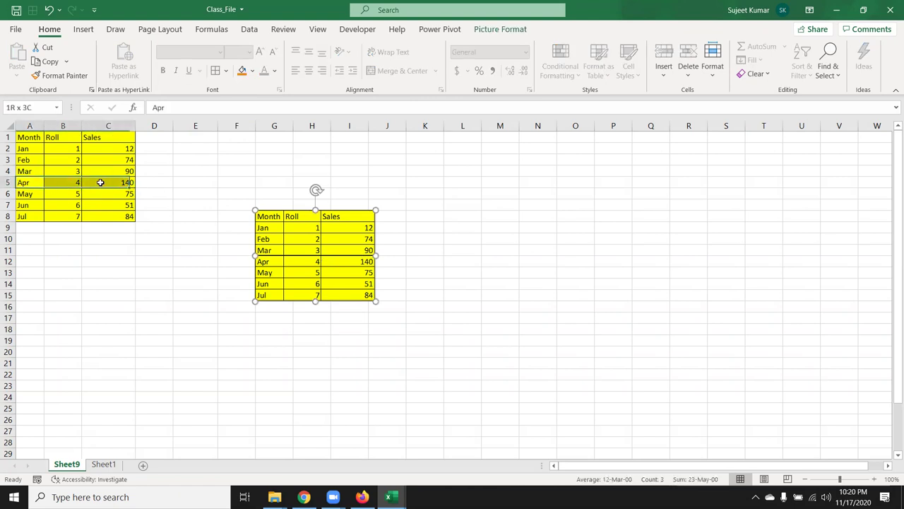
Fill the Apr row A5:C5 blue and move the linked picture up and right
left_click_drag(19, 182, 128, 183)
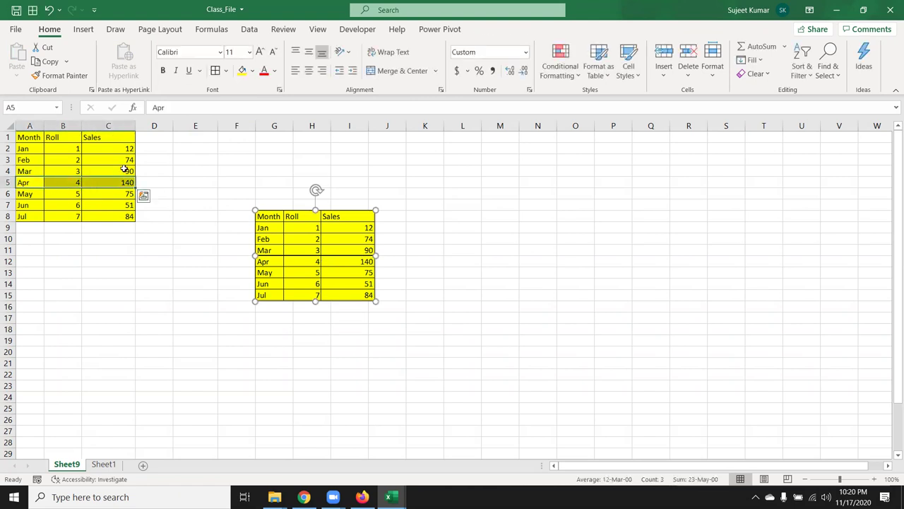
left_click(252, 71)
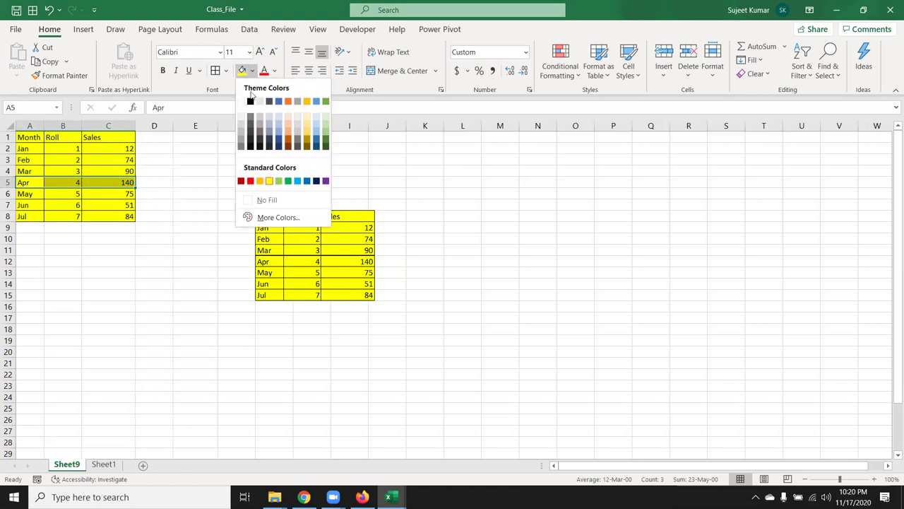
left_click(297, 185)
left_click(314, 348)
left_click_drag(301, 299, 337, 249)
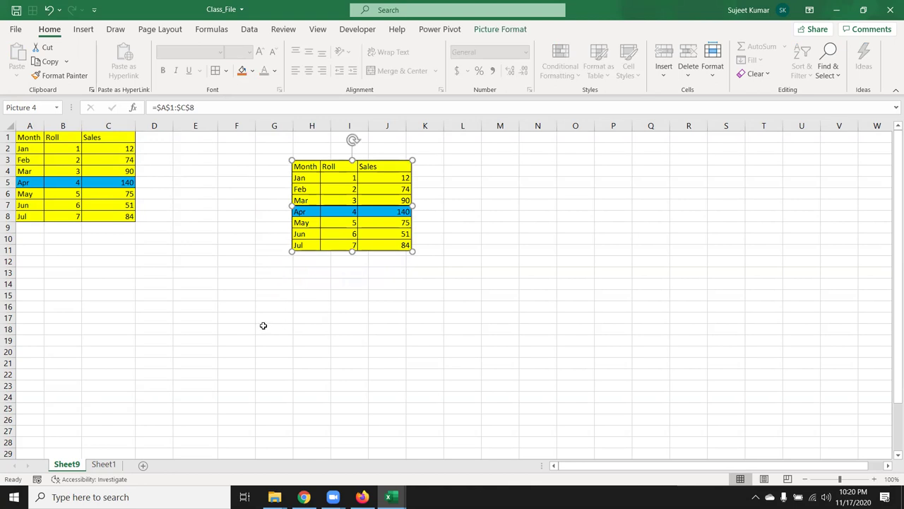
Add an Aug row in A9 with roll 8 and sales 65
left_click(36, 219)
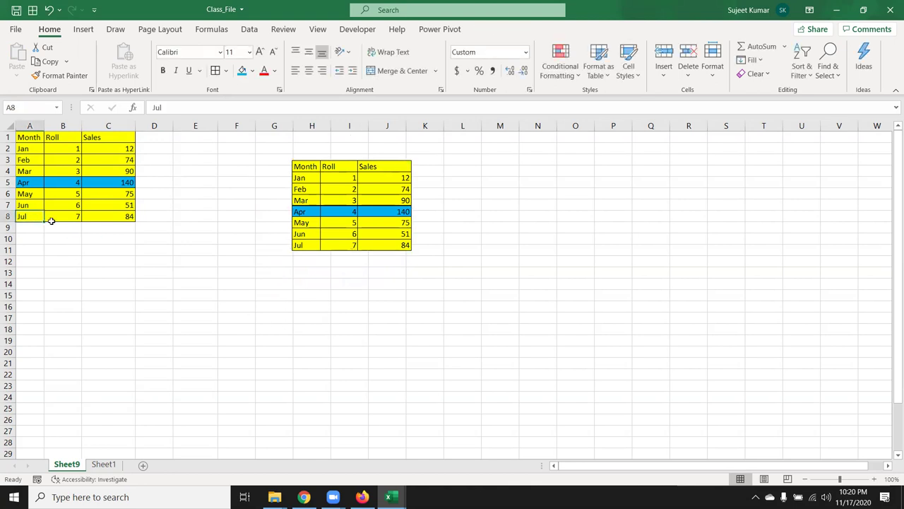
left_click_drag(45, 221, 46, 231)
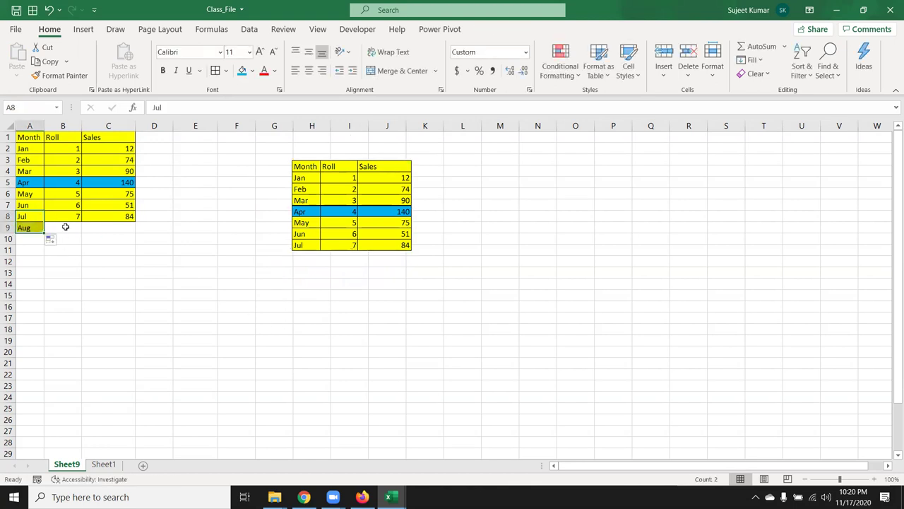
left_click(66, 226)
type("85")
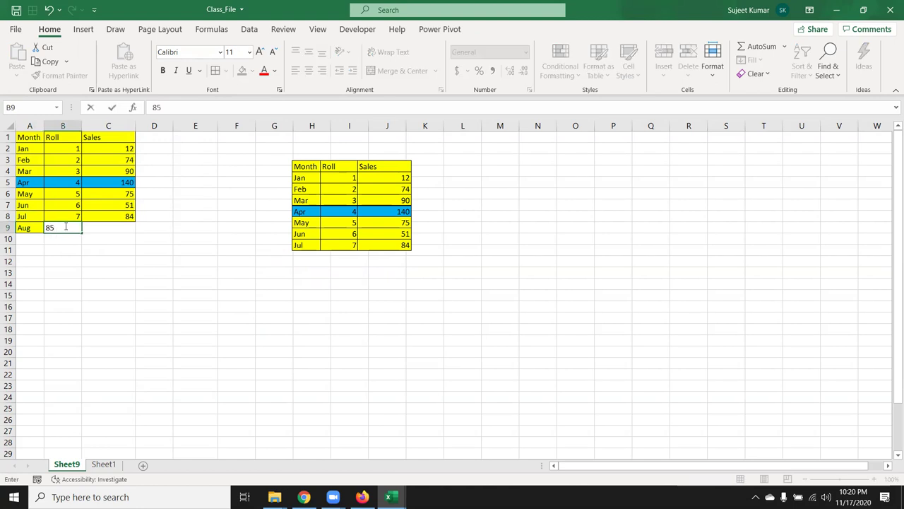
key("Escape")
type("8")
key("Tab")
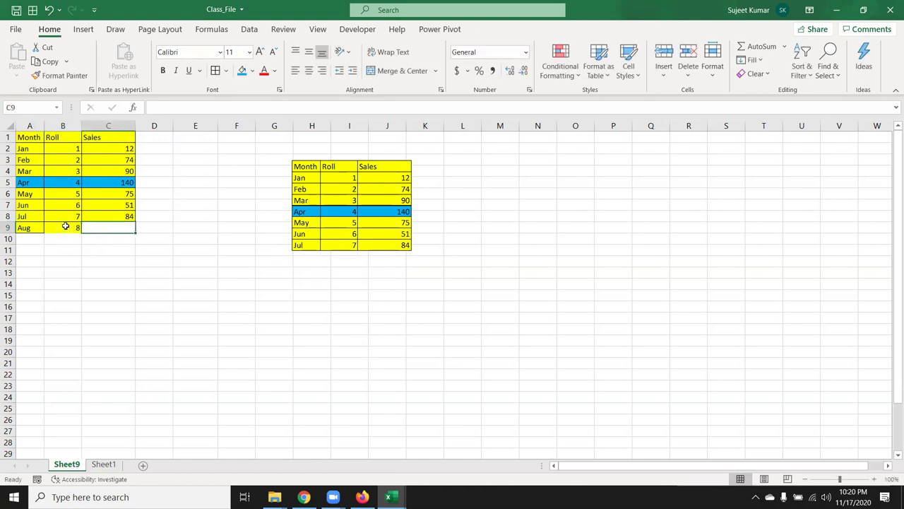
type("65")
key("Return")
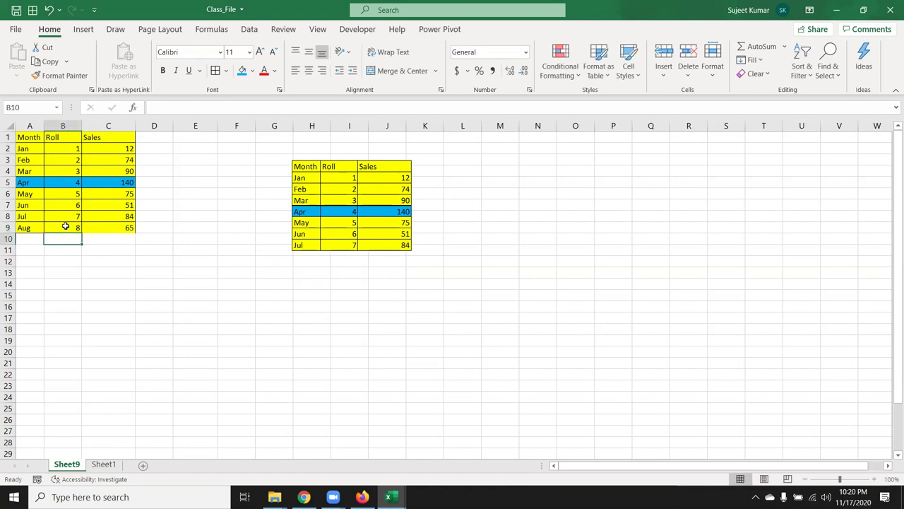
left_click(349, 238)
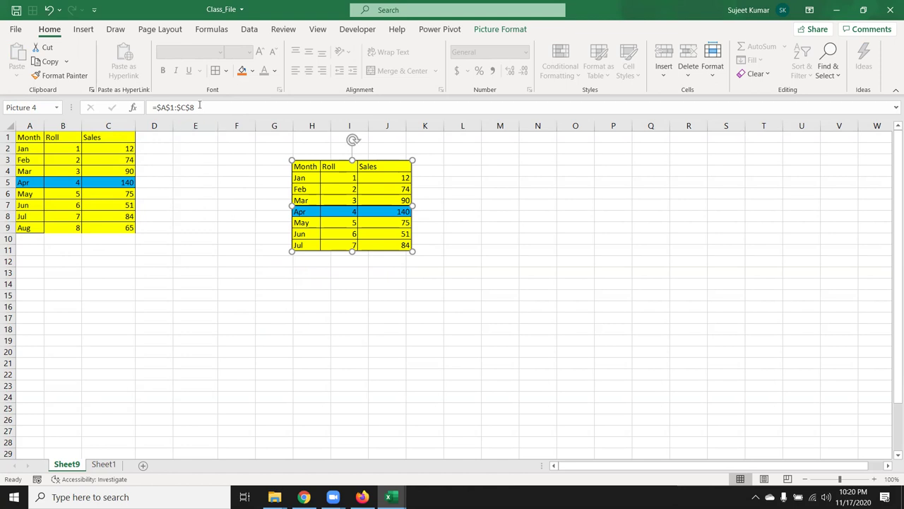
Extend the linked picture's source to =$A$1:$C$9 to include Aug, then delete the picture
left_click_drag(200, 107, 1, 111)
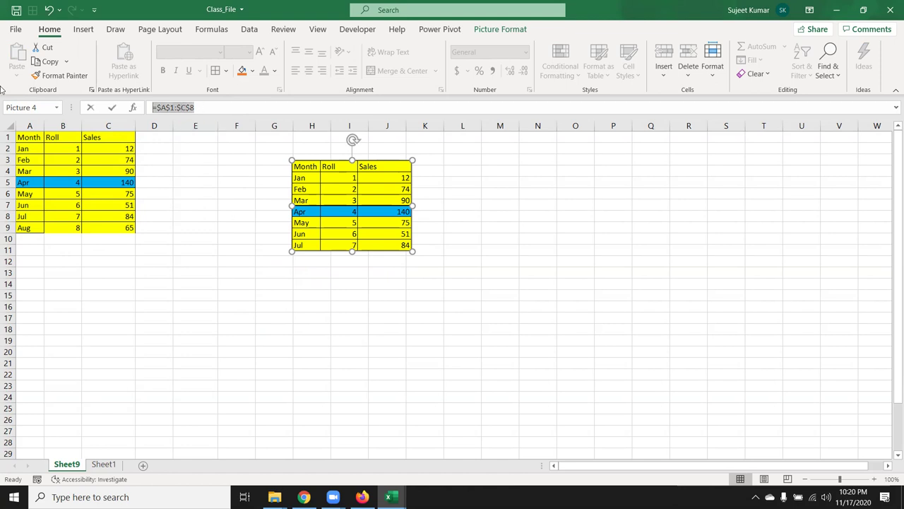
left_click(198, 107)
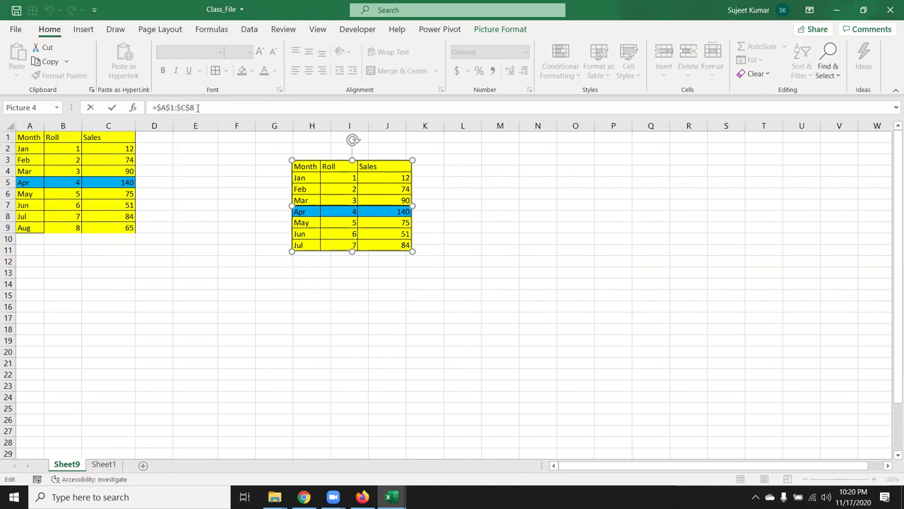
key("BackSpace")
type("9")
key("Return")
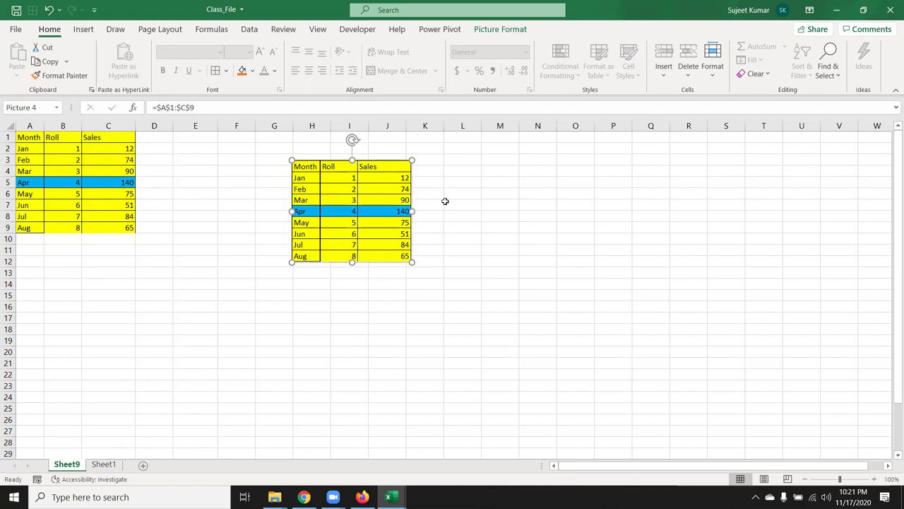
key("Delete")
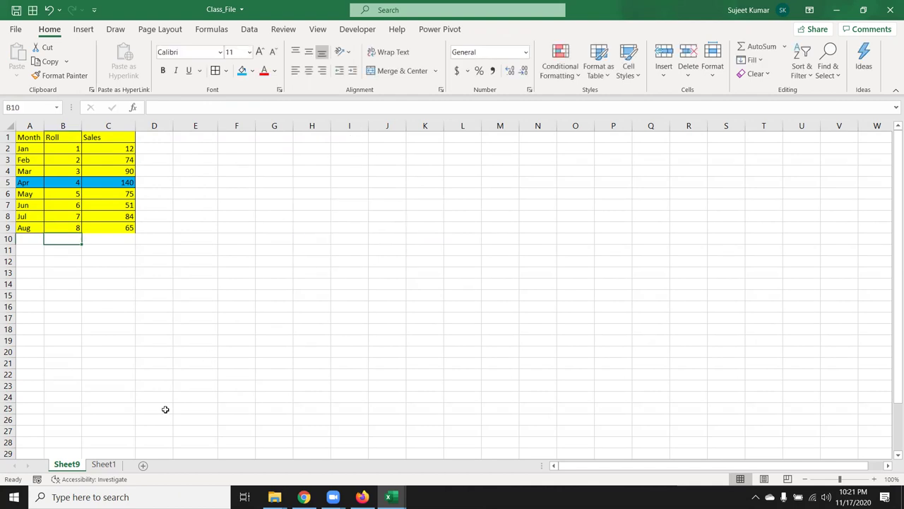
Launch Microsoft Word from the Windows taskbar search by searching 'word'
left_click(102, 497)
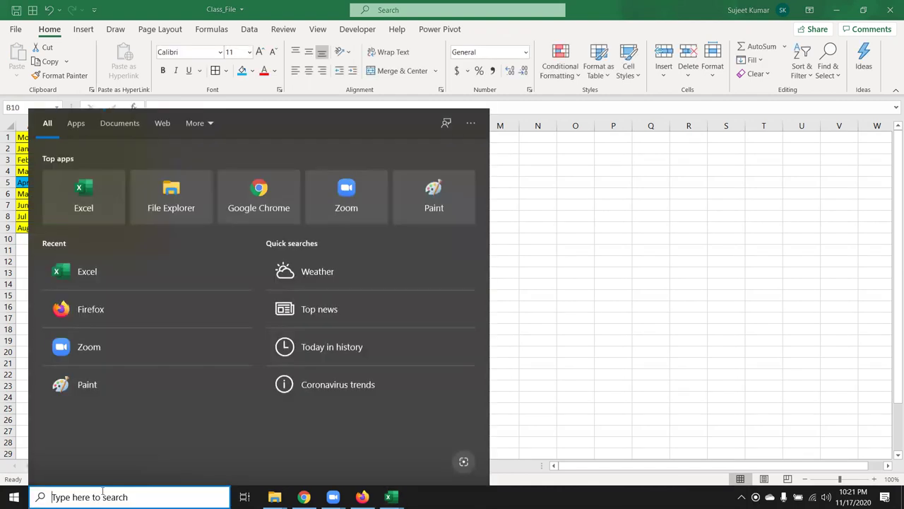
type("word")
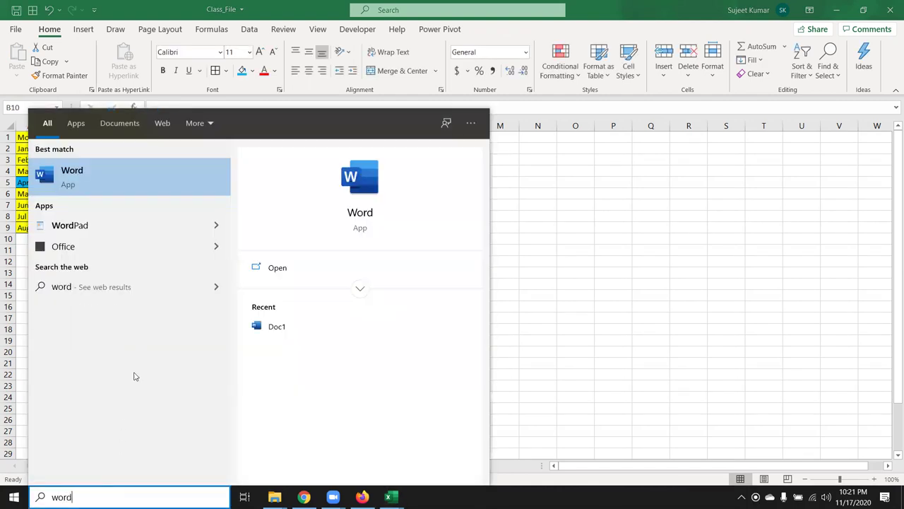
left_click(378, 192)
left_click(378, 192)
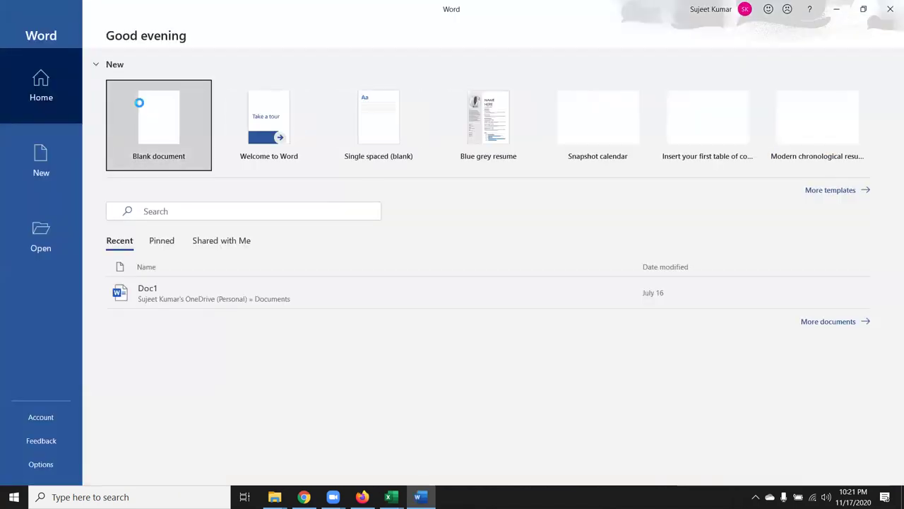
Create a blank Word document and copy Excel's Month/Roll/Sales table A1:C9
left_click(139, 103)
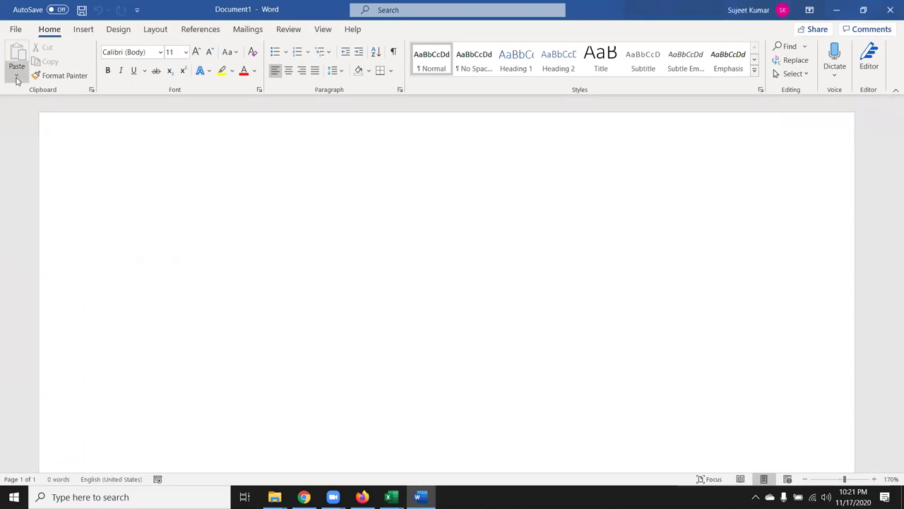
left_click(17, 77)
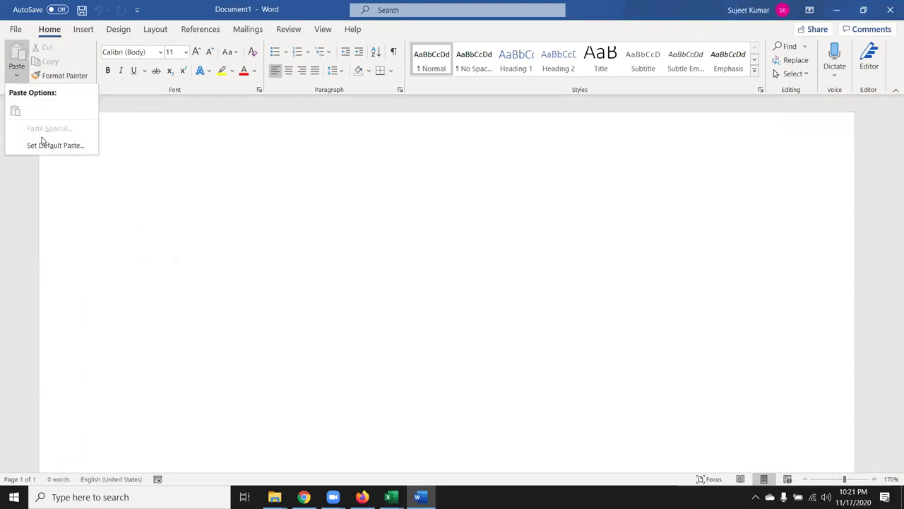
left_click(149, 168)
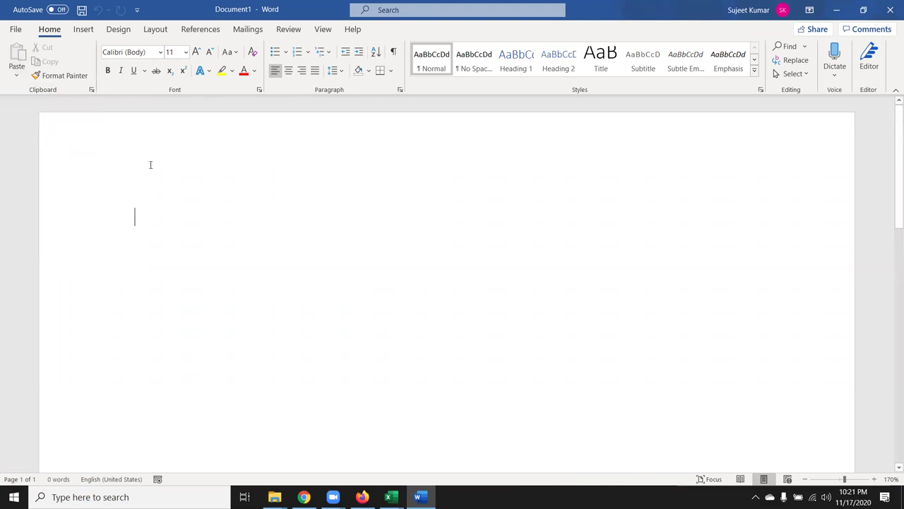
key("alt+Tab")
mouse_move(30, 136)
left_mouse_down()
mouse_move(120, 199)
mouse_move(128, 228)
left_mouse_up()
key("ctrl+c")
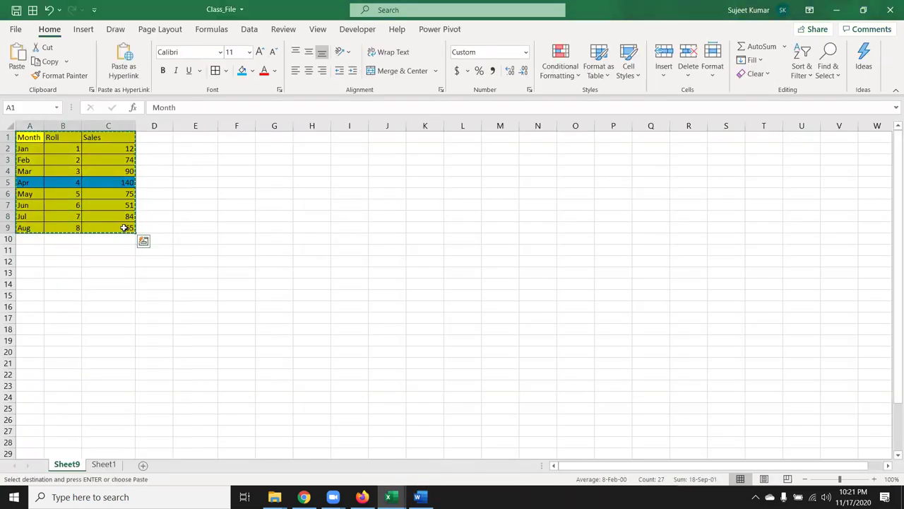
key("alt+Tab")
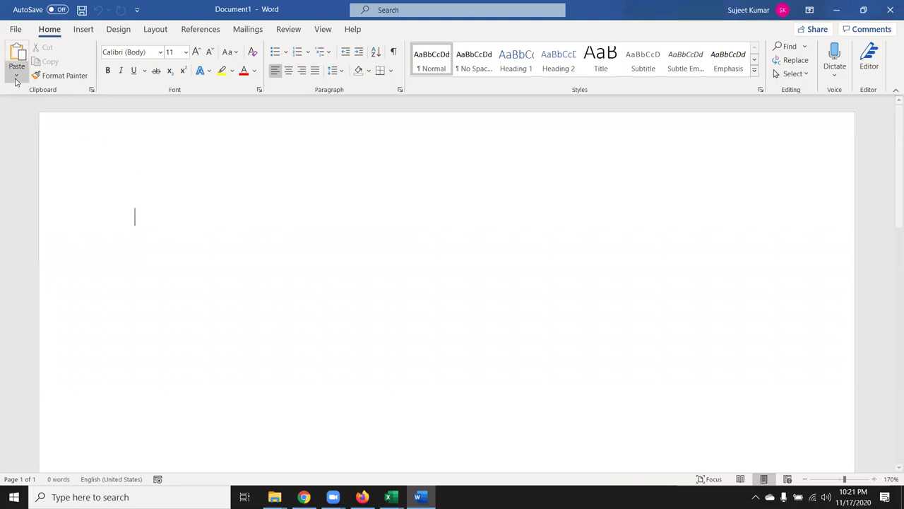
Paste-link the table into Word as a Microsoft Excel Worksheet Object
left_click(16, 71)
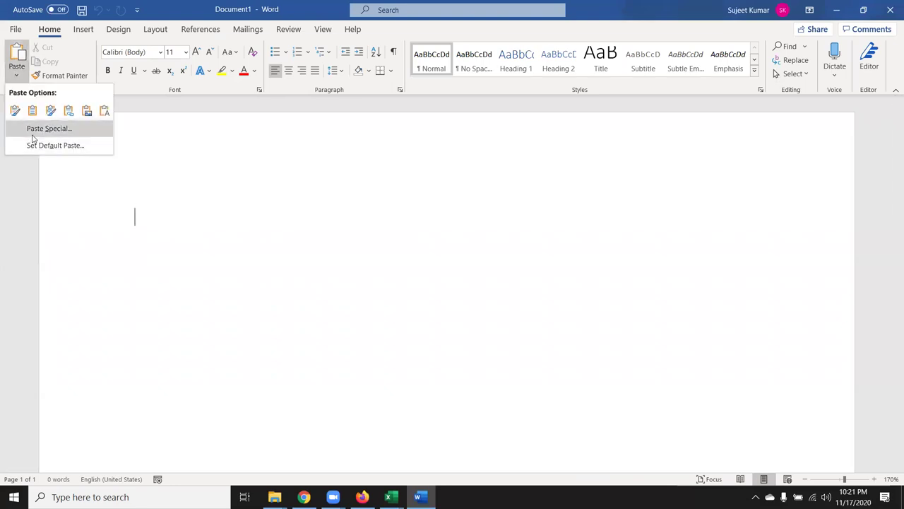
left_click(43, 129)
left_click(306, 200)
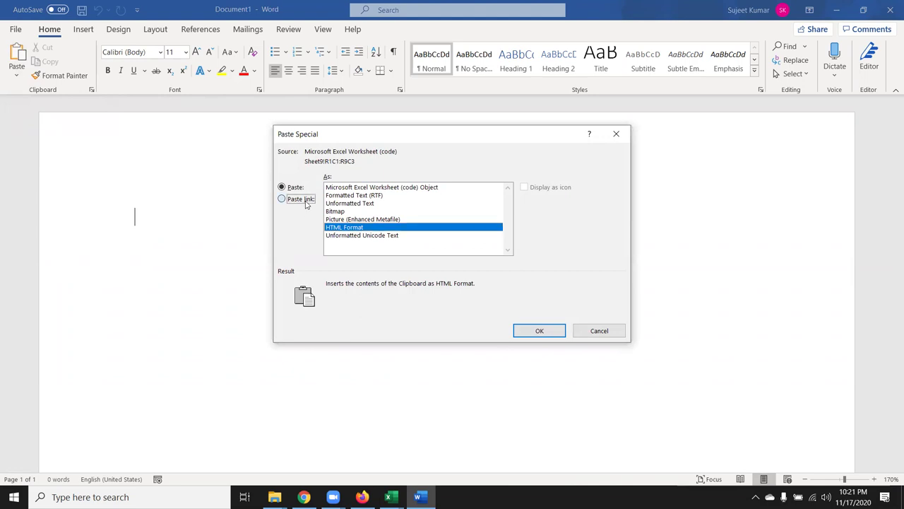
left_click(346, 188)
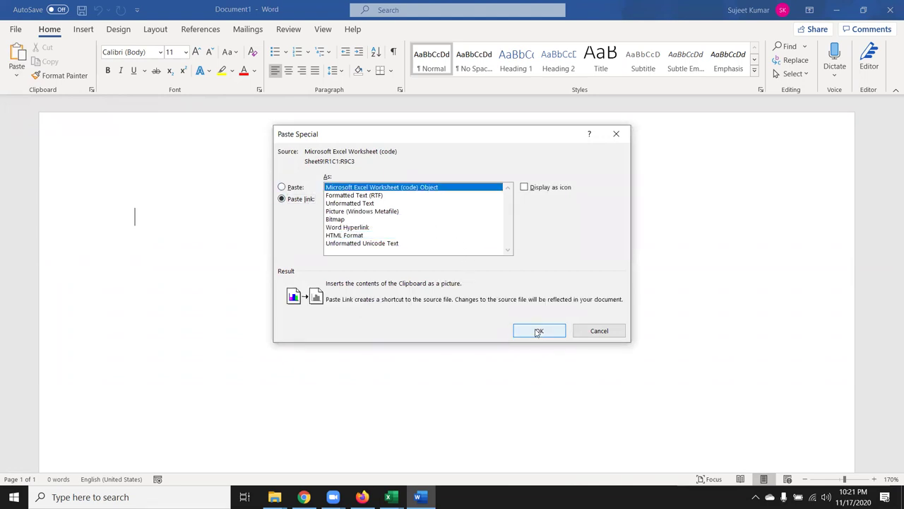
left_click(538, 332)
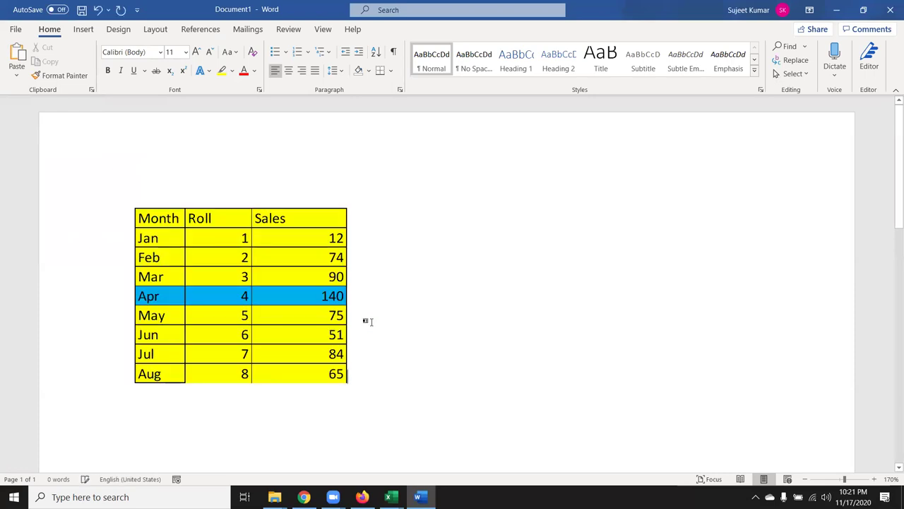
key("alt+Tab")
Clear Excel's pending copy, check Word's linked table, then close Word with Don't Save
left_click(121, 157)
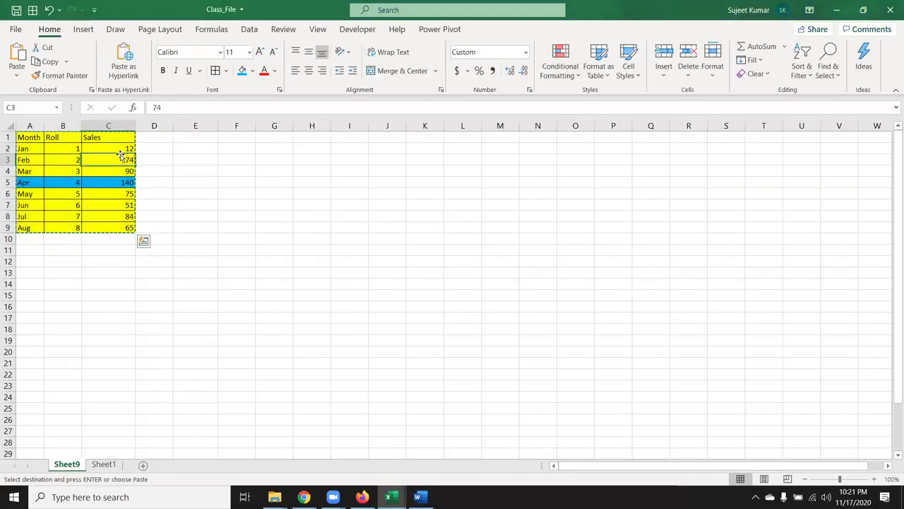
key("Escape")
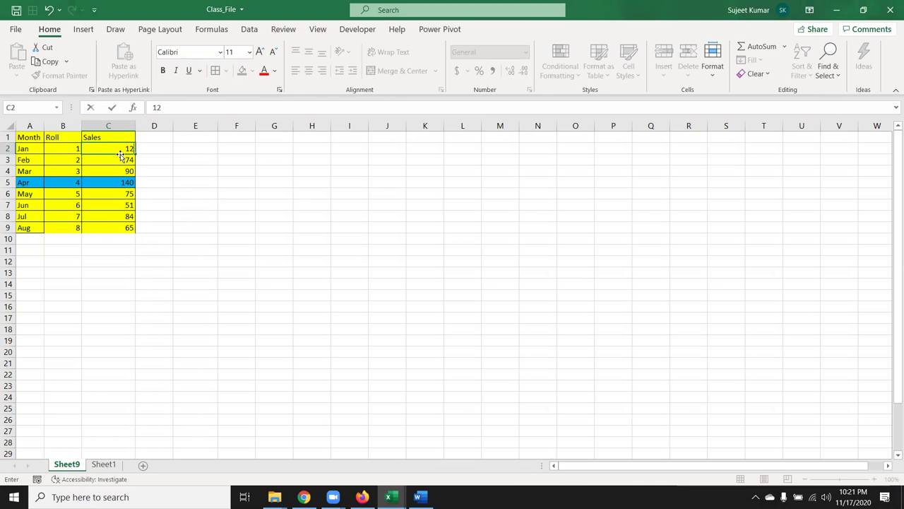
key("alt+Tab")
left_click(275, 220)
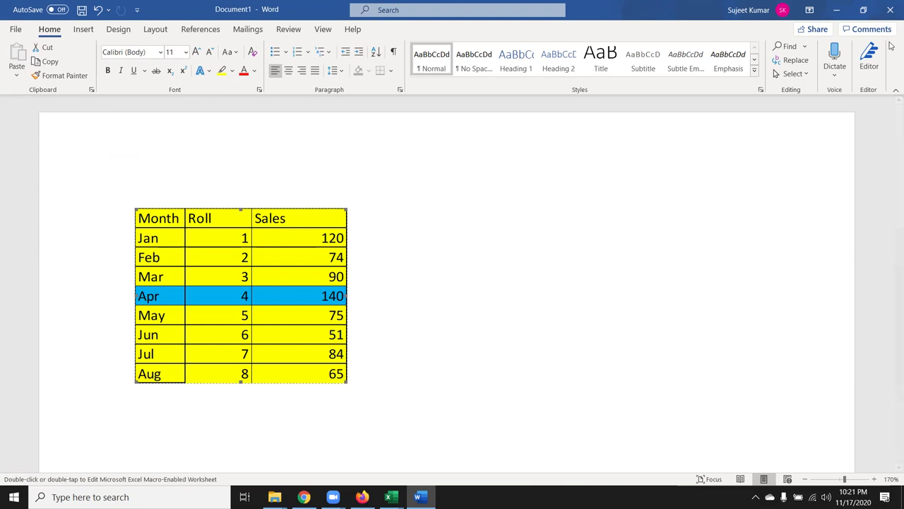
left_click(890, 10)
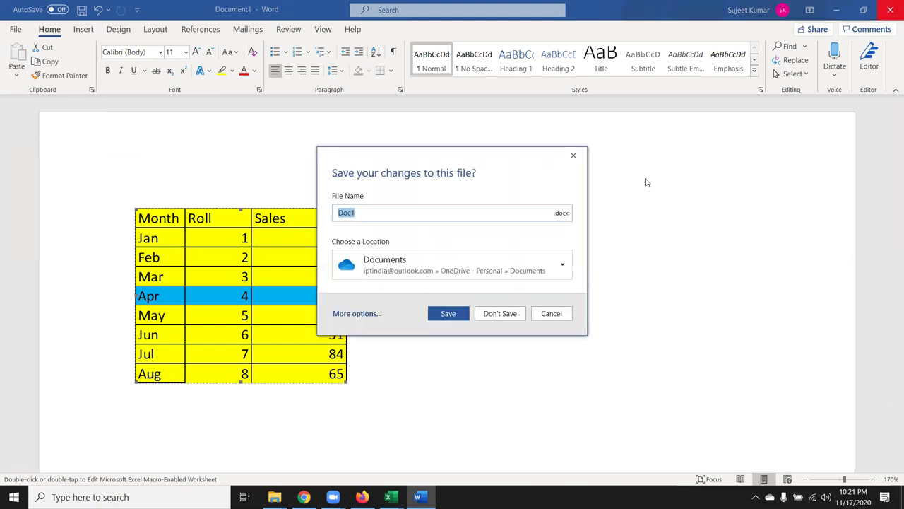
left_click(489, 311)
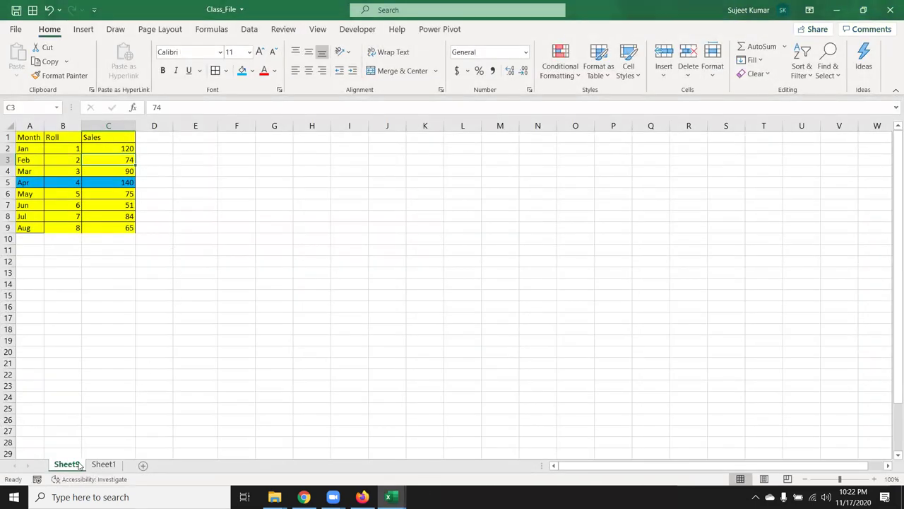
Add a new blank Sheet2 after Sheet1
left_click(118, 464)
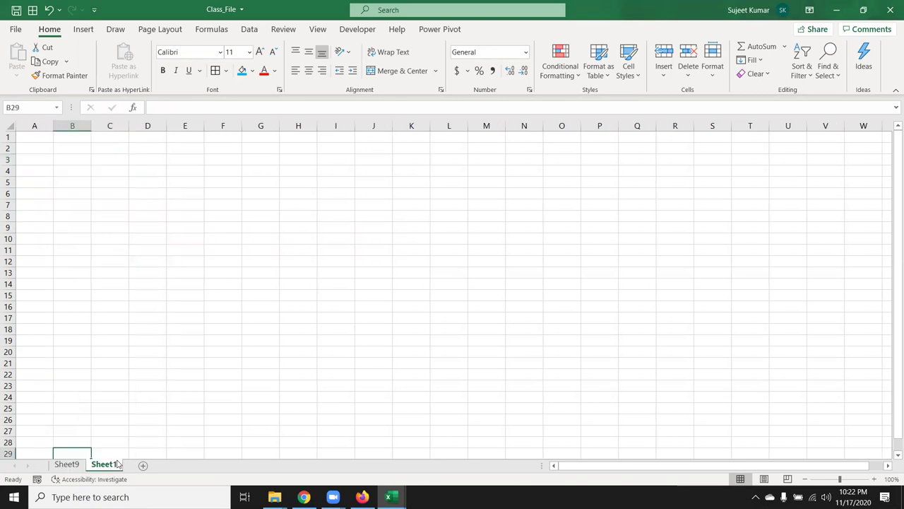
left_click(84, 464)
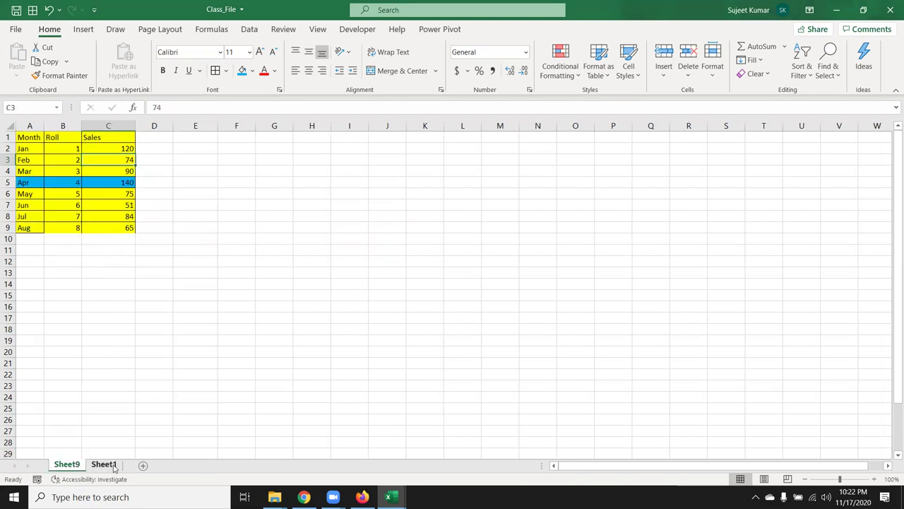
left_click(106, 464)
left_click(141, 465)
left_click(113, 464)
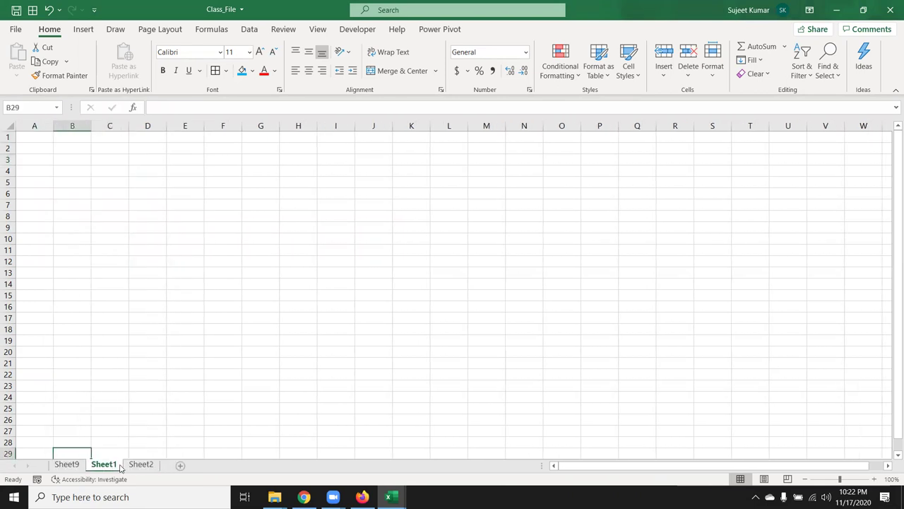
left_click(145, 467)
Rename Sheet1 to Photo and Sheet2 to Show, then return to Photo
left_click(114, 465)
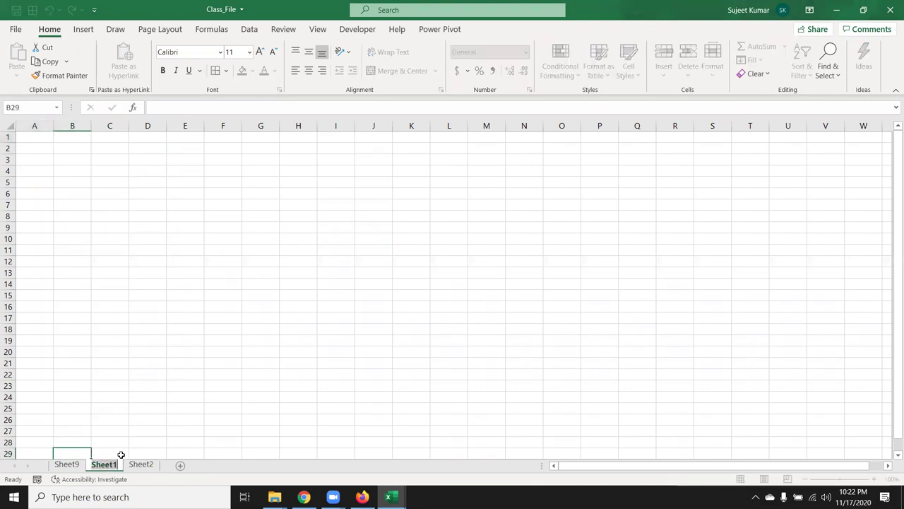
type("Photo")
key("Return")
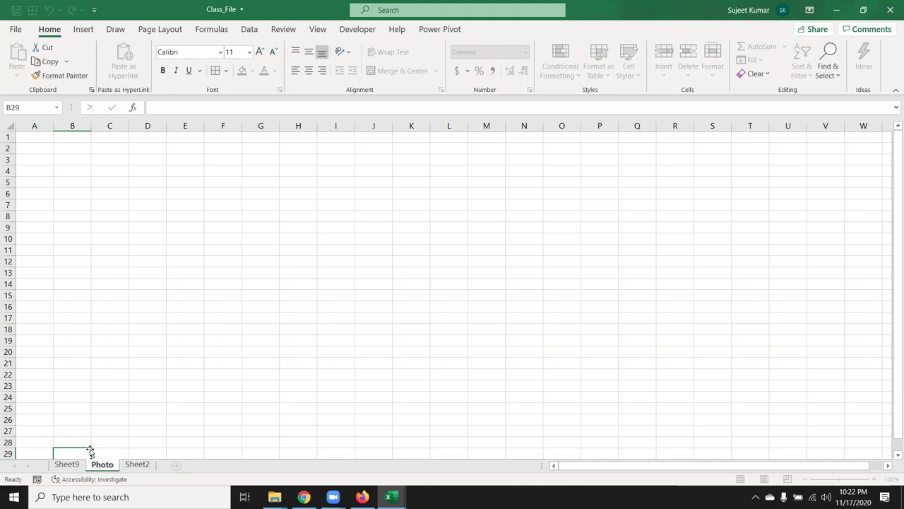
left_click(137, 464)
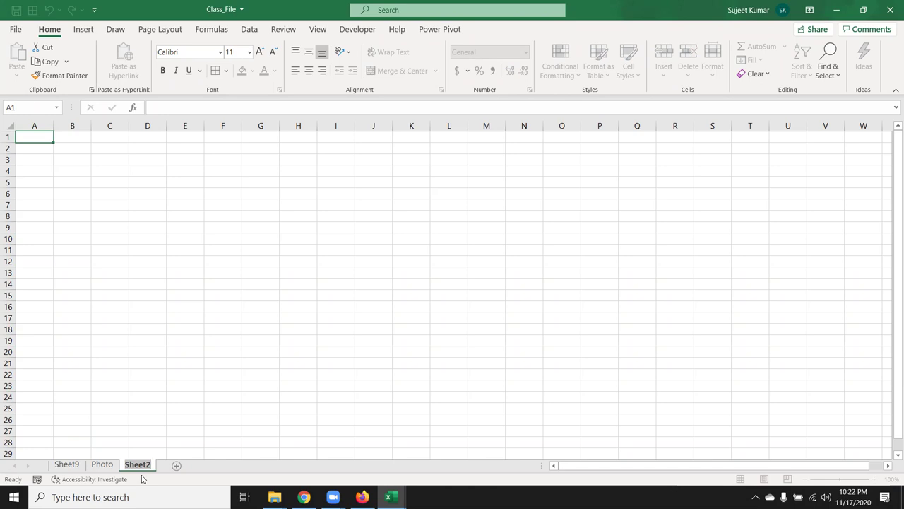
type("Sho")
left_click(140, 279)
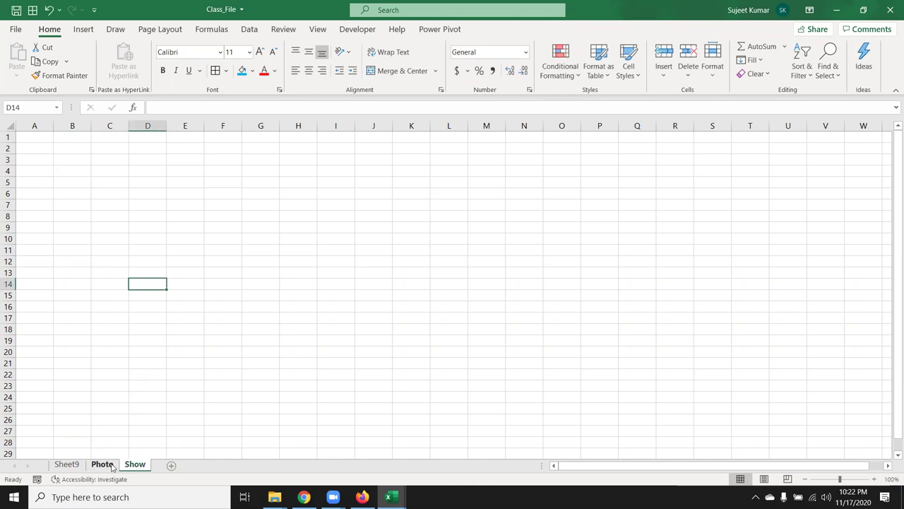
left_click(103, 464)
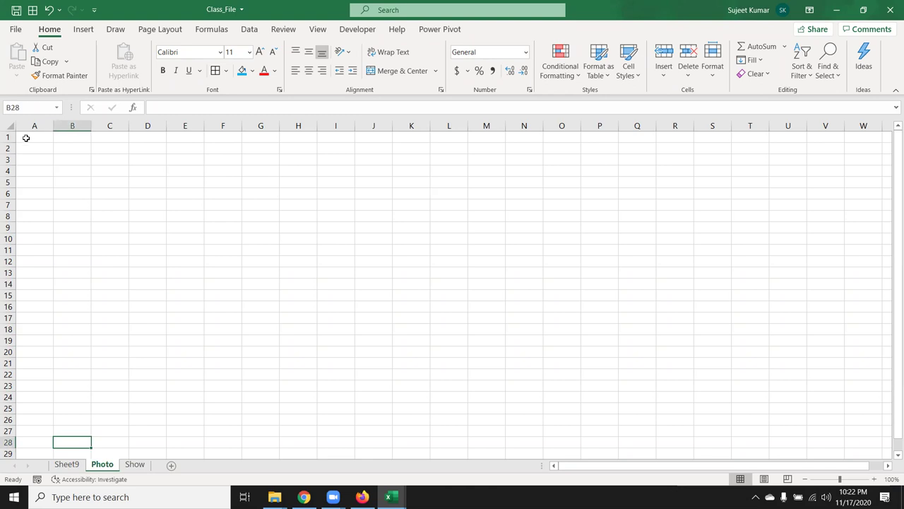
Widen columns A and B of the Photo sheet equally
left_click_drag(34, 126, 72, 126)
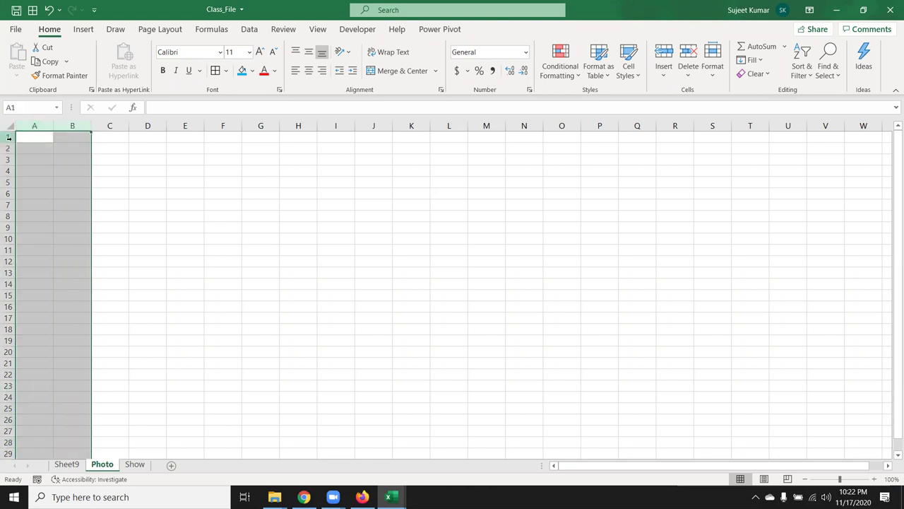
left_click_drag(8, 141, 7, 195)
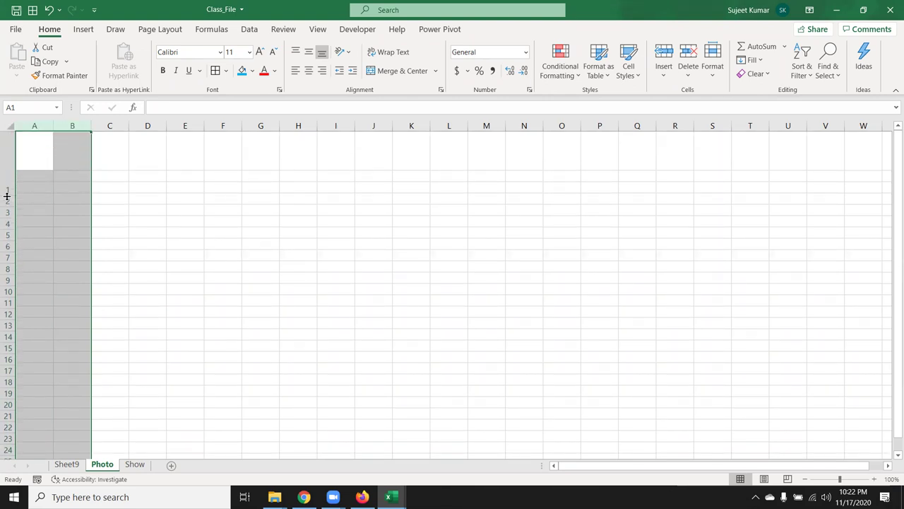
left_click_drag(54, 126, 88, 128)
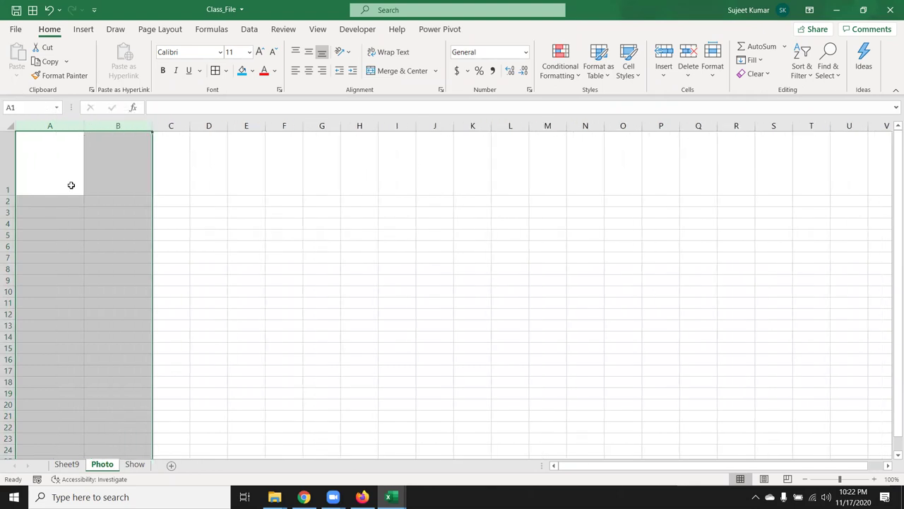
left_click(82, 221)
Set every row on the sheet to 81.60 height, then select A1
left_click(10, 126)
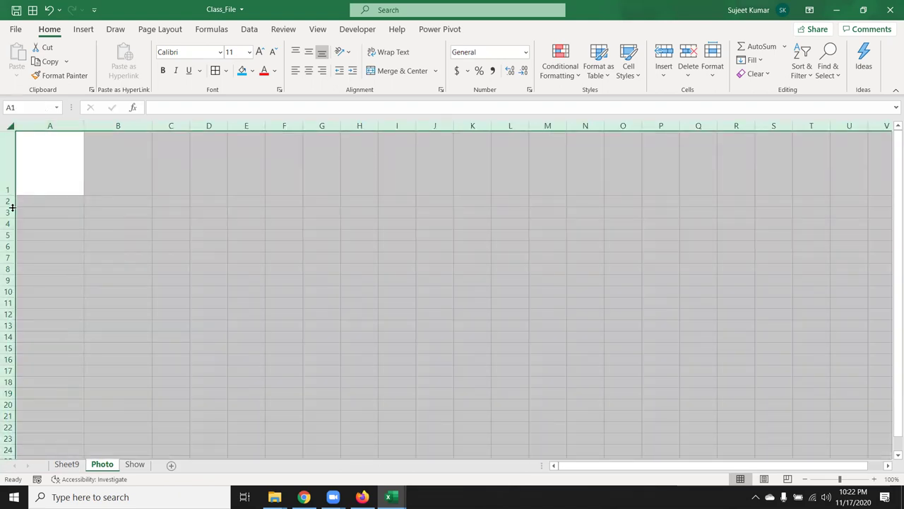
left_click_drag(8, 197, 8, 202)
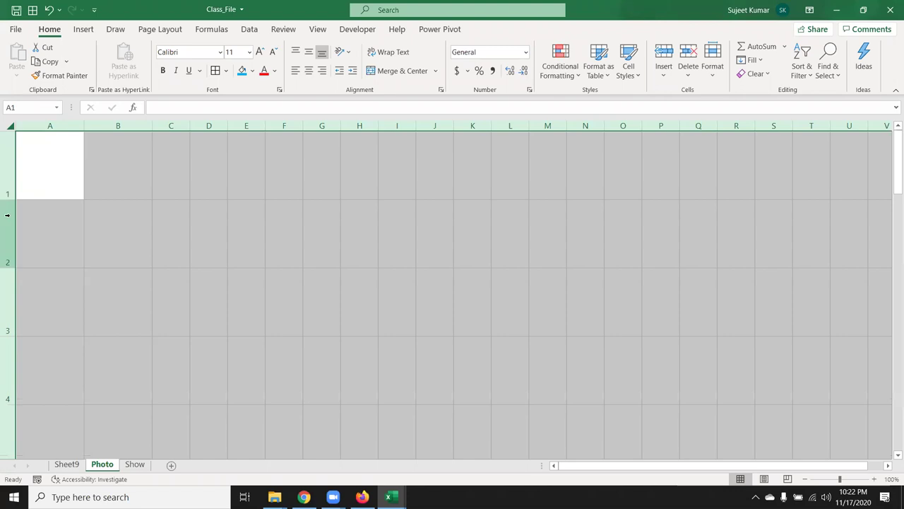
left_click(55, 178)
left_click(115, 180)
left_click(59, 184)
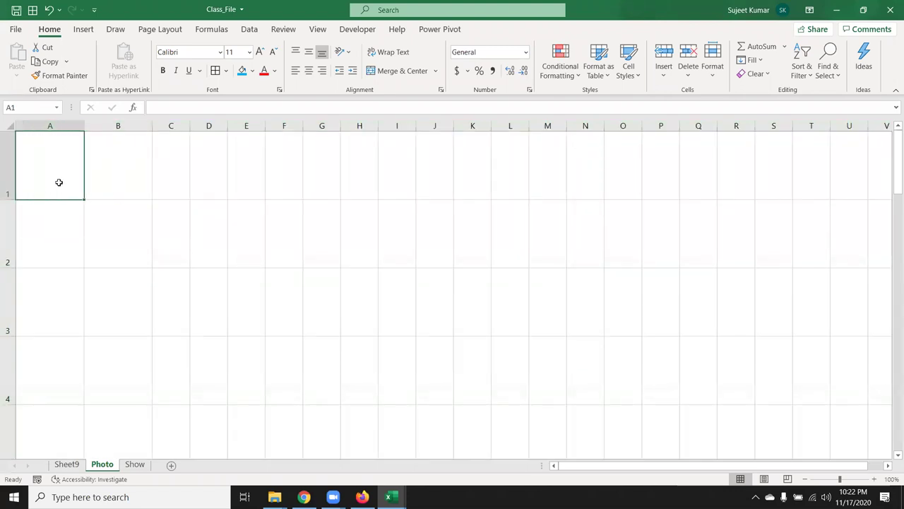
Enter Roll in A1 and Photo in B1, discarding a mistyped first heading
type("Na")
key("Escape")
type("Roll")
key("ctrl+Return")
key("Tab")
type("P")
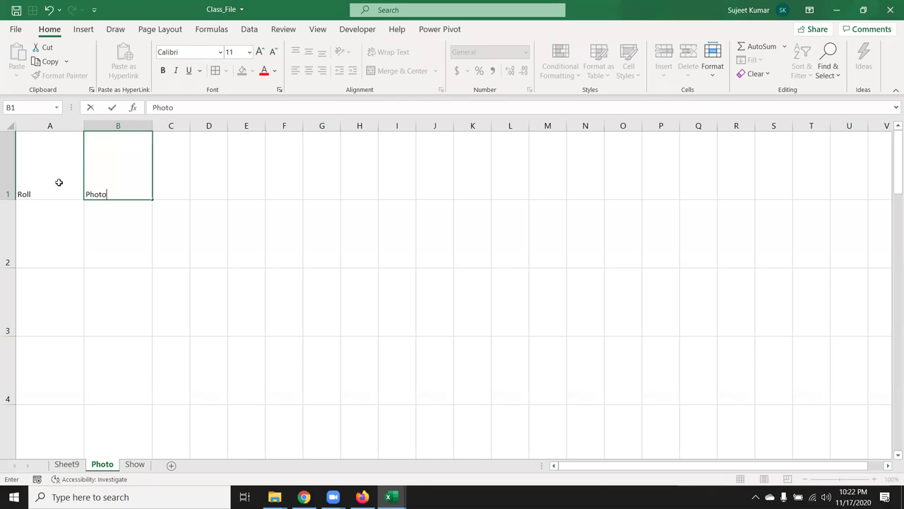
key("Return")
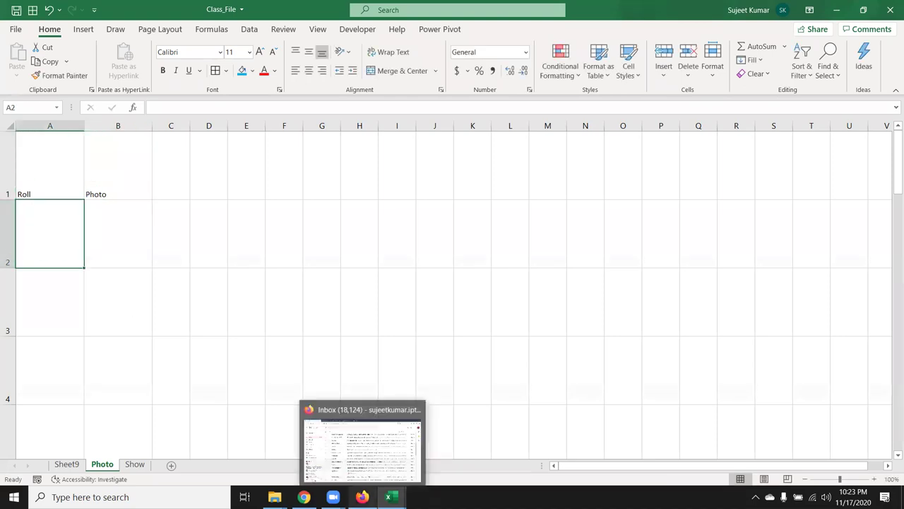
Open the Google homepage in a new Chrome tab
left_click(304, 452)
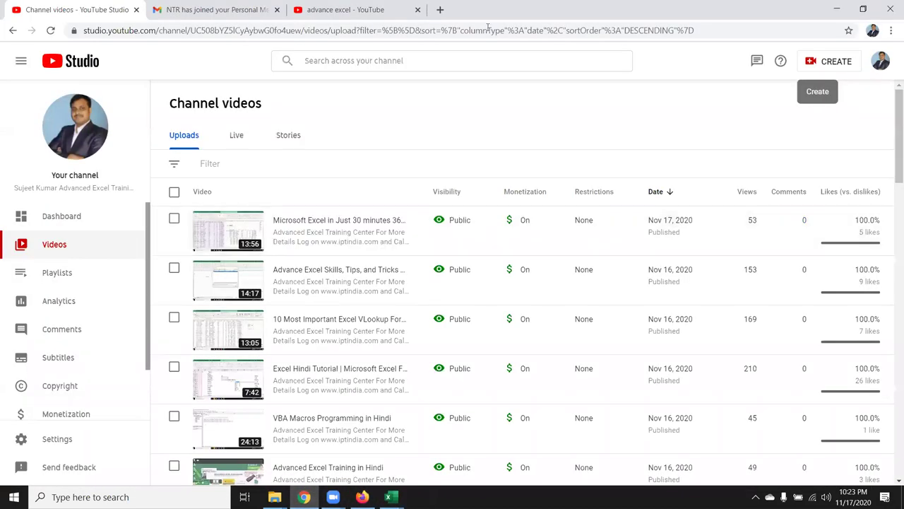
left_click(441, 10)
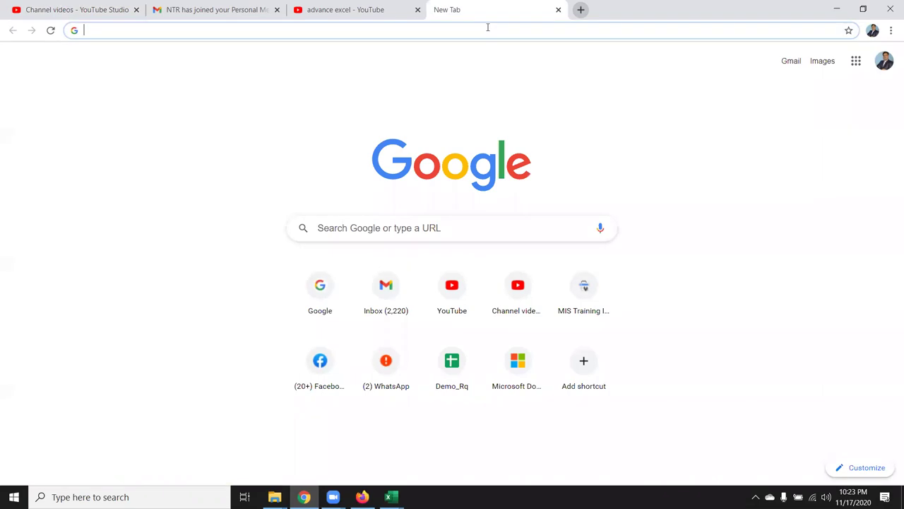
type("google.com")
key("Return")
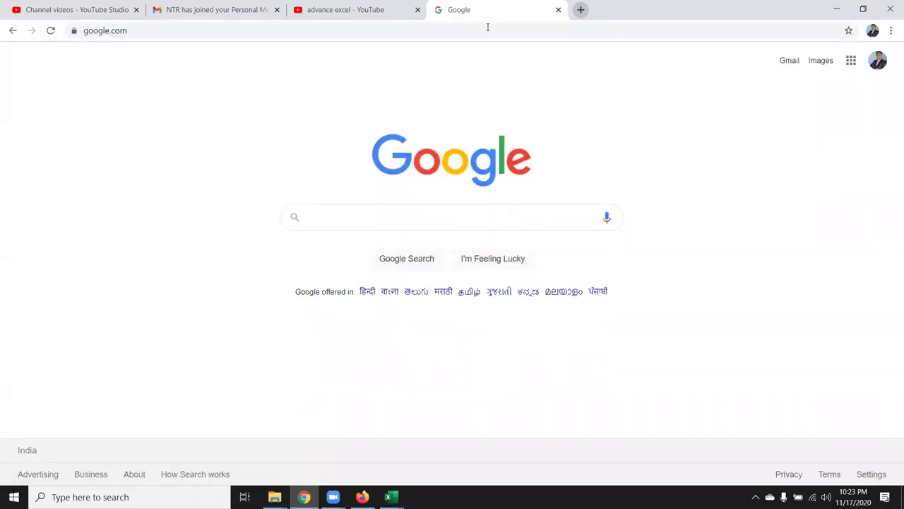
Search Google Images for the person's name and scroll through the portrait results
type("photo")
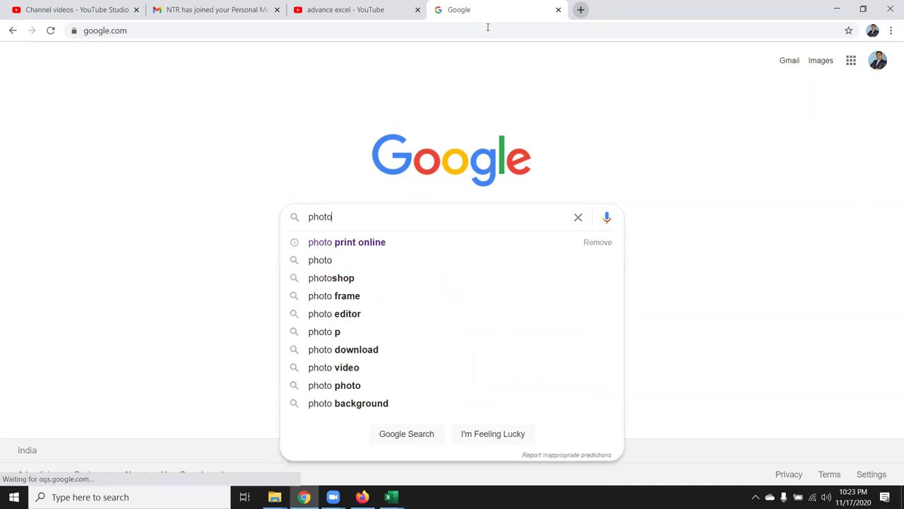
key("BackSpace")
key("BackSpace")
key("BackSpace")
key("BackSpace")
key("BackSpace")
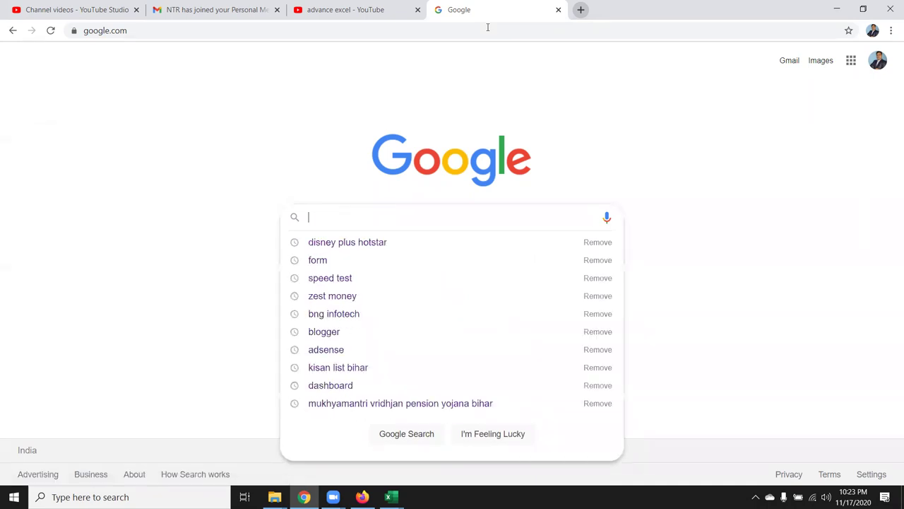
type("sujeet kumar")
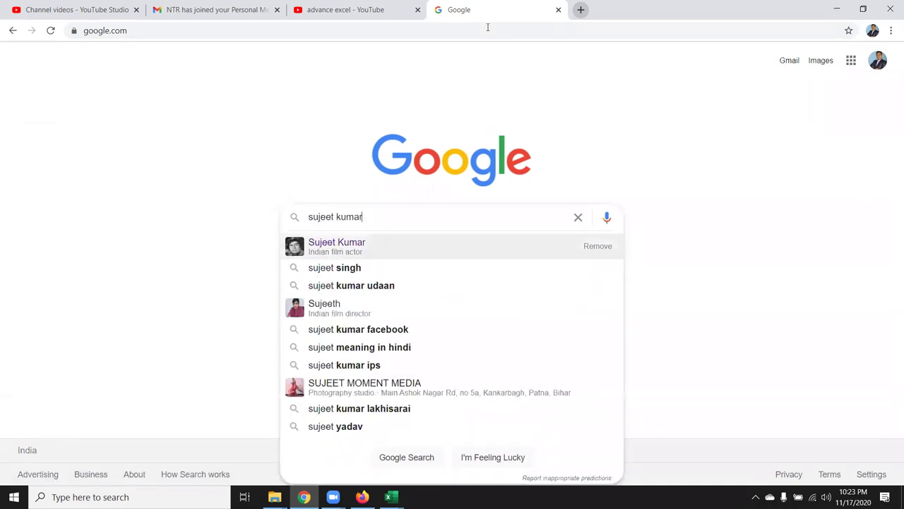
key("Return")
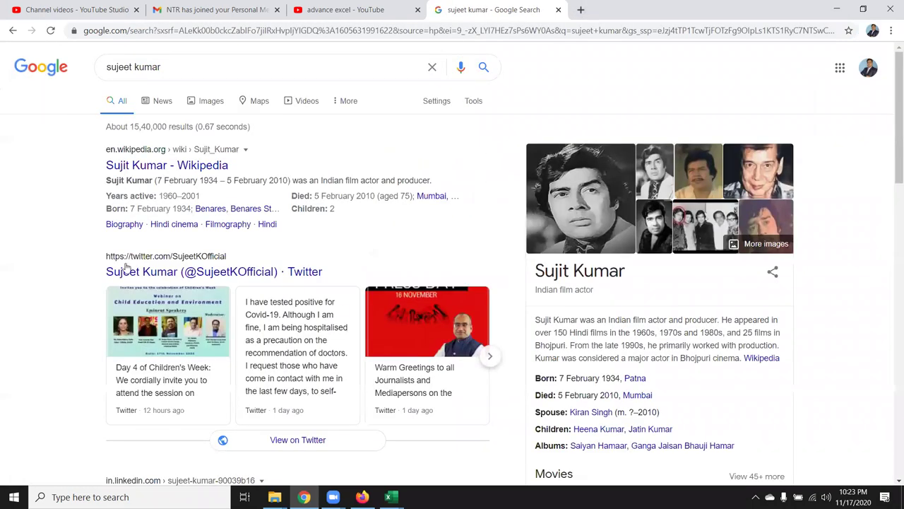
left_click(217, 104)
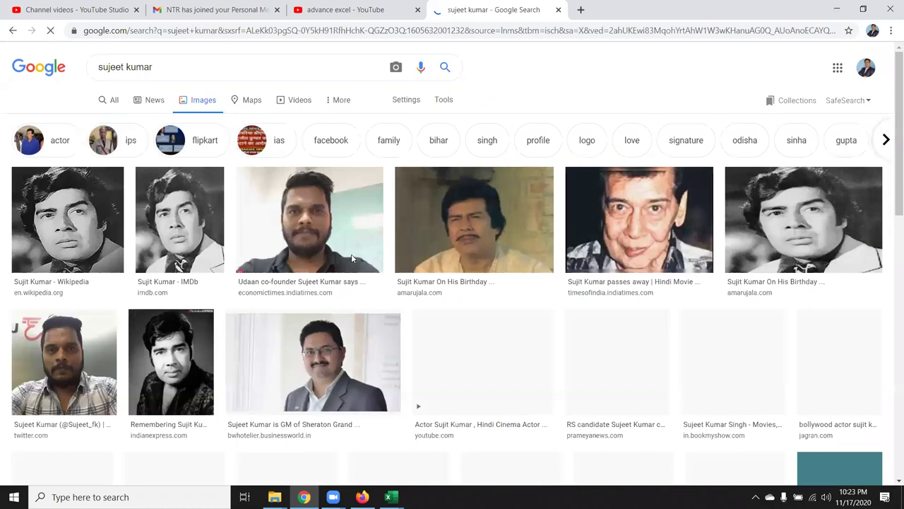
scroll(33, 106, "down", 5)
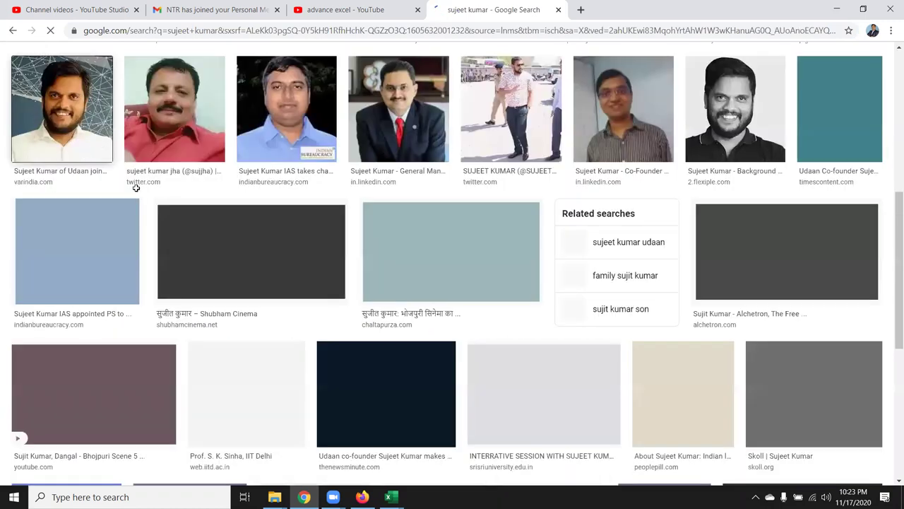
key("alt+Tab")
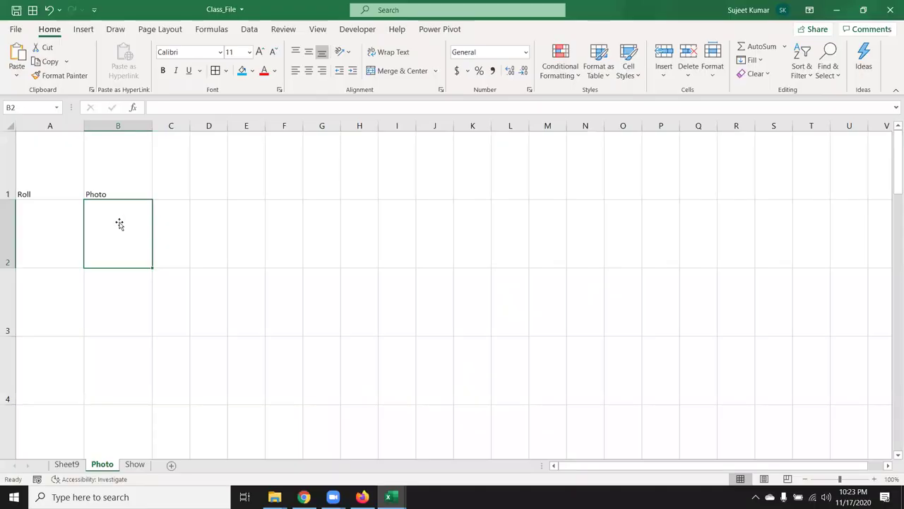
Paste the copied portrait under the Photo heading, shrunk to fit cell B2
key("ctrl+v")
mouse_move(217, 331)
left_mouse_down()
mouse_move(144, 260)
mouse_move(126, 254)
left_mouse_up()
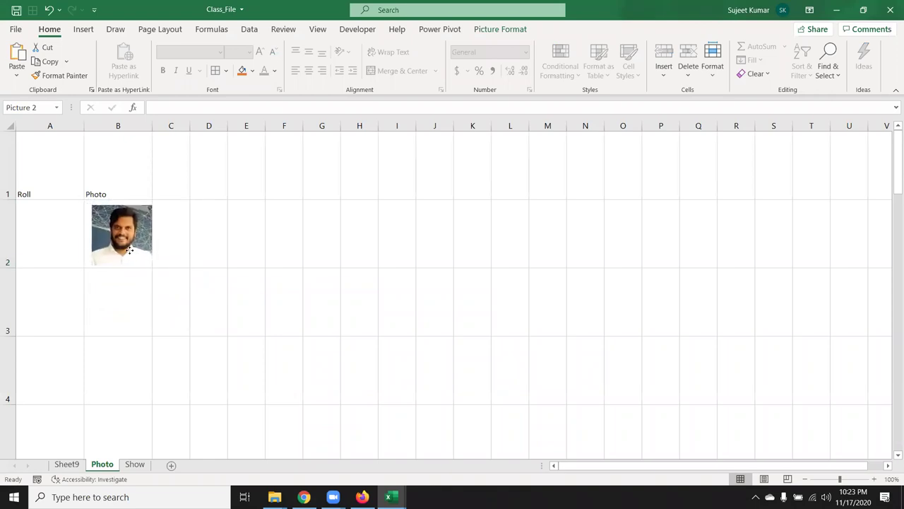
left_click(154, 290)
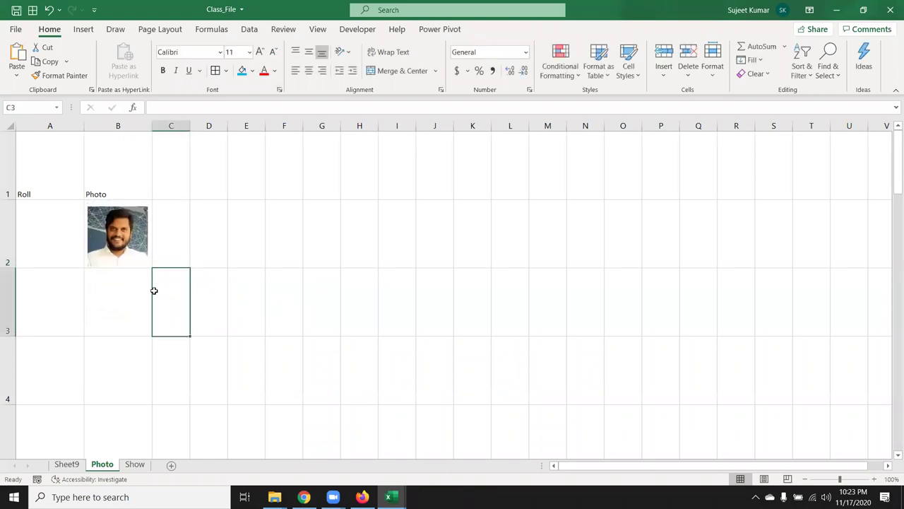
left_click(135, 292)
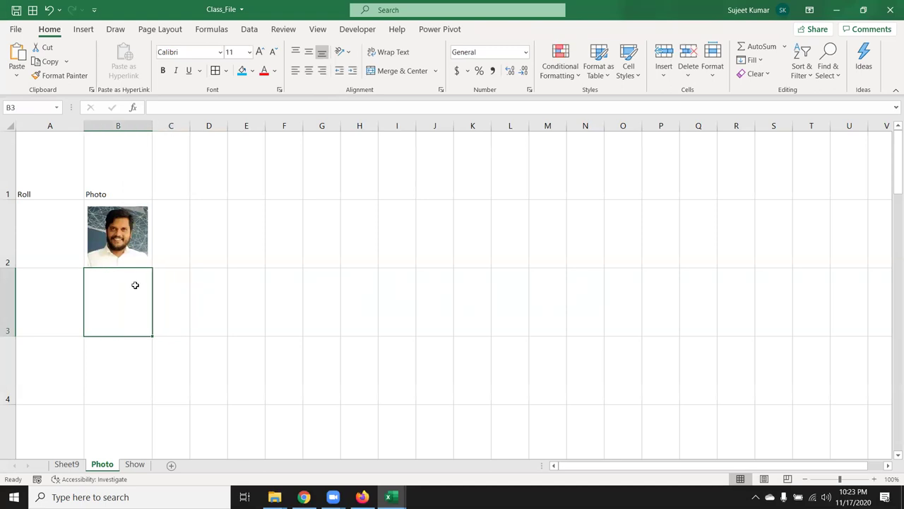
key("alt+Tab")
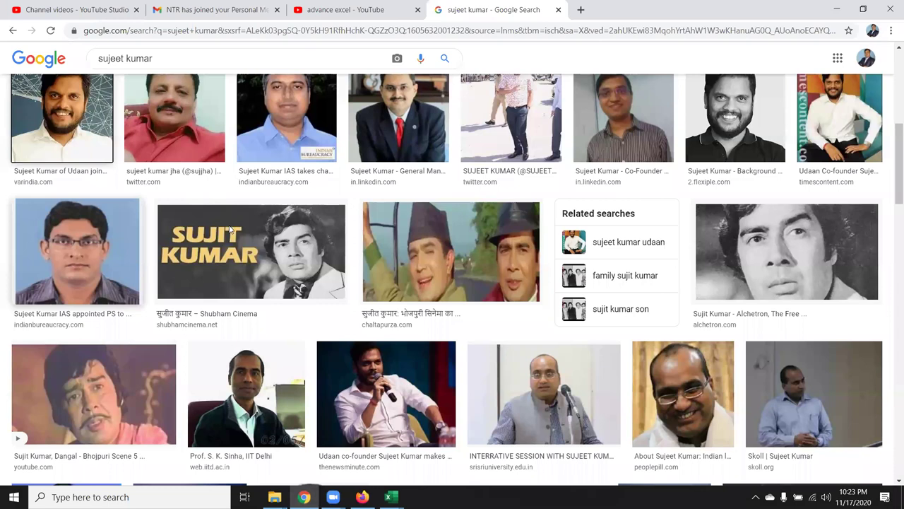
Copy a second portrait from the image results and paste it into B3, shrunk to fit
right_click(184, 142)
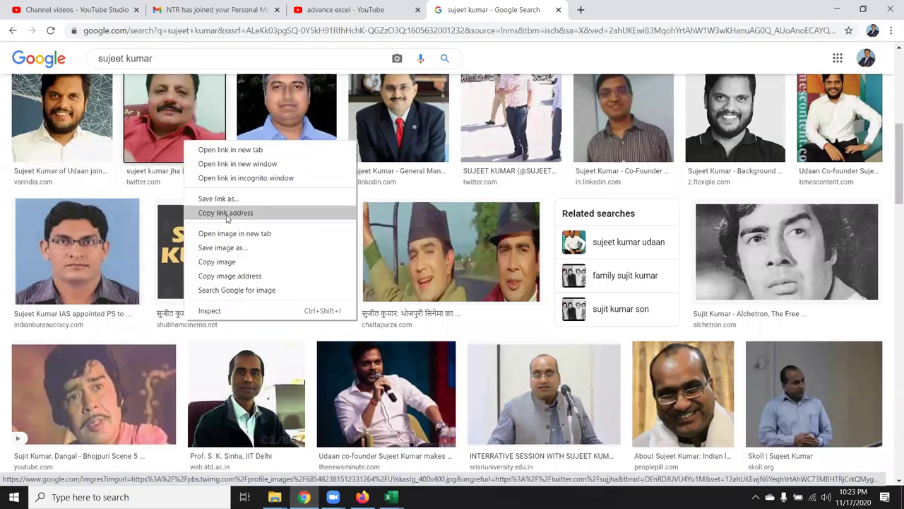
left_click(224, 262)
key("alt+Tab")
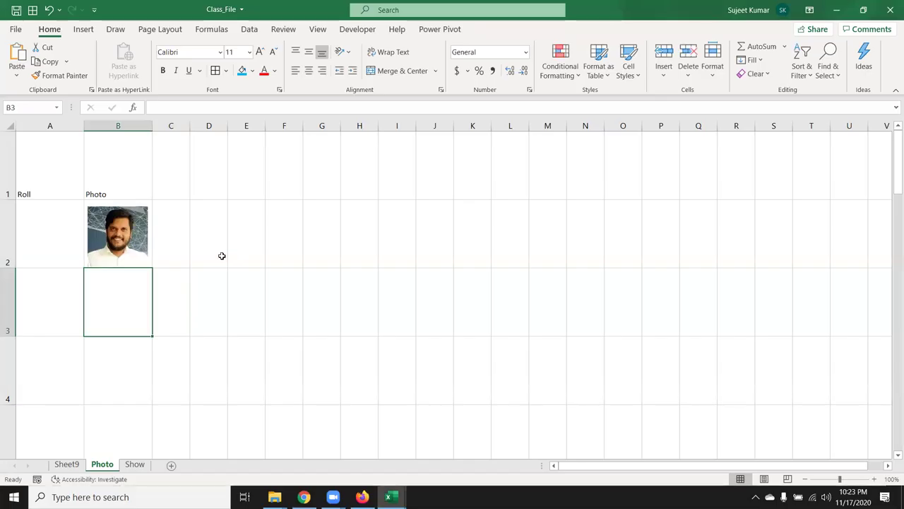
scroll(220, 252, "down", 1)
scroll(220, 252, "down", 4)
scroll(219, 251, "up", 5)
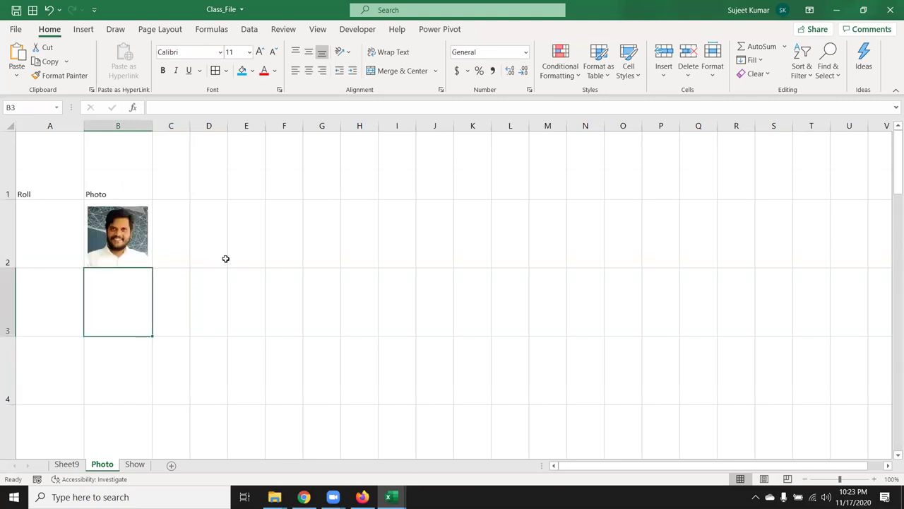
key("ctrl+v")
left_click_drag(186, 289, 383, 249)
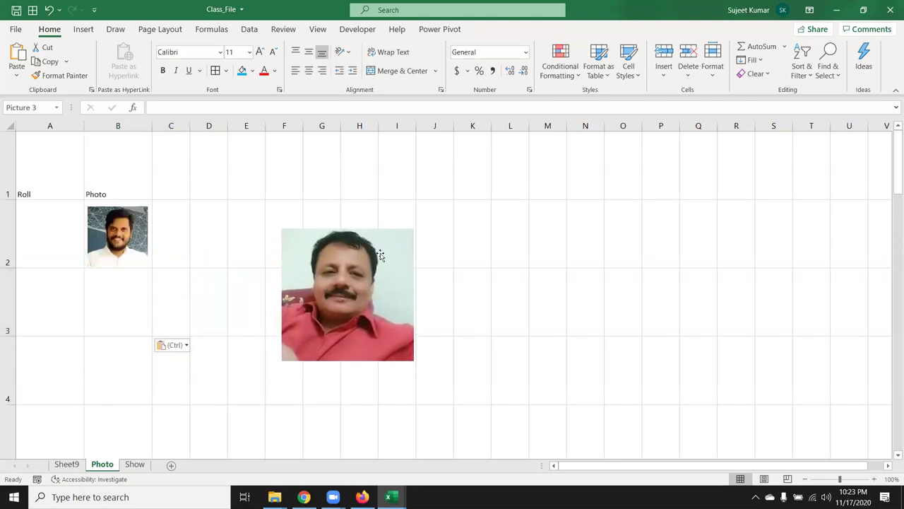
mouse_move(369, 326)
left_mouse_down()
mouse_move(329, 292)
mouse_move(123, 309)
mouse_move(147, 329)
mouse_move(132, 319)
left_mouse_up()
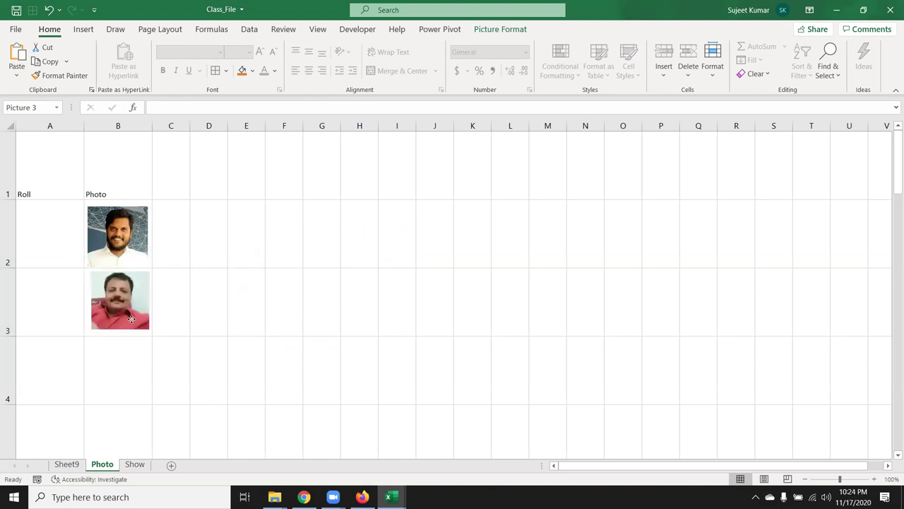
left_click(180, 326)
key("alt+Tab")
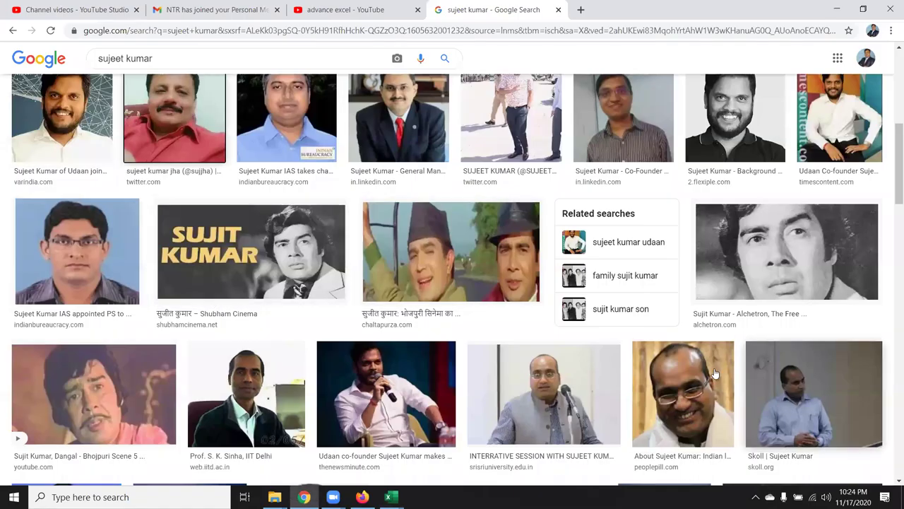
Copy the third search image, undoing the link text accidentally pasted into C3
right_click(305, 139)
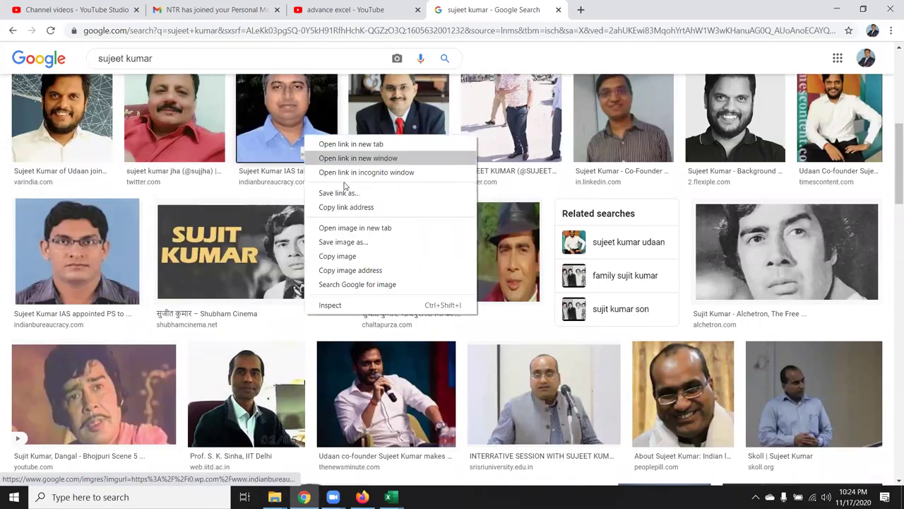
left_click(346, 216)
key("alt+Tab")
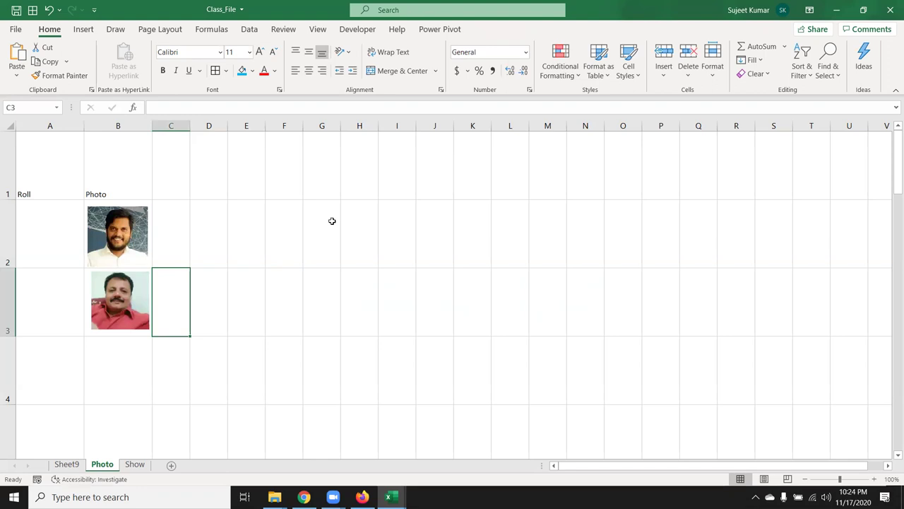
scroll(218, 276, "down", 1)
scroll(218, 276, "down", 2)
scroll(218, 276, "up", 1)
key("ctrl+v")
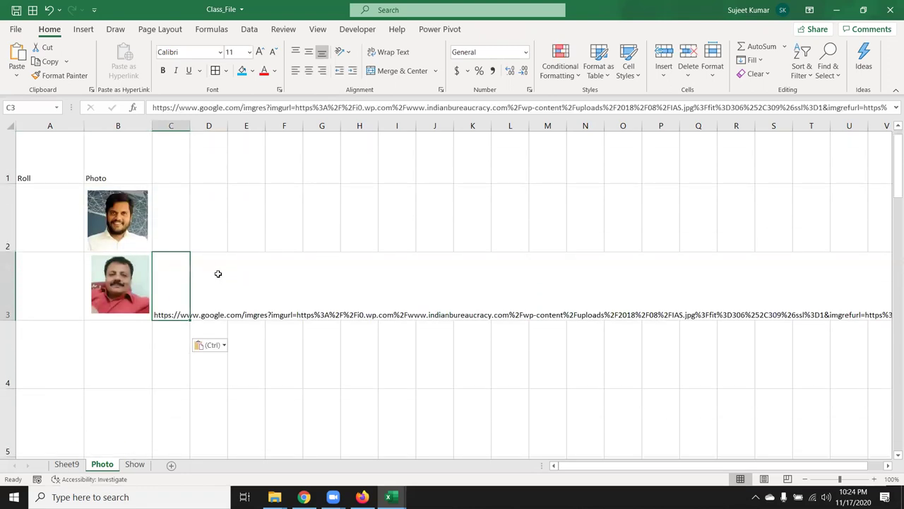
scroll(219, 273, "up", 1)
key("ctrl+z")
key("alt+Tab")
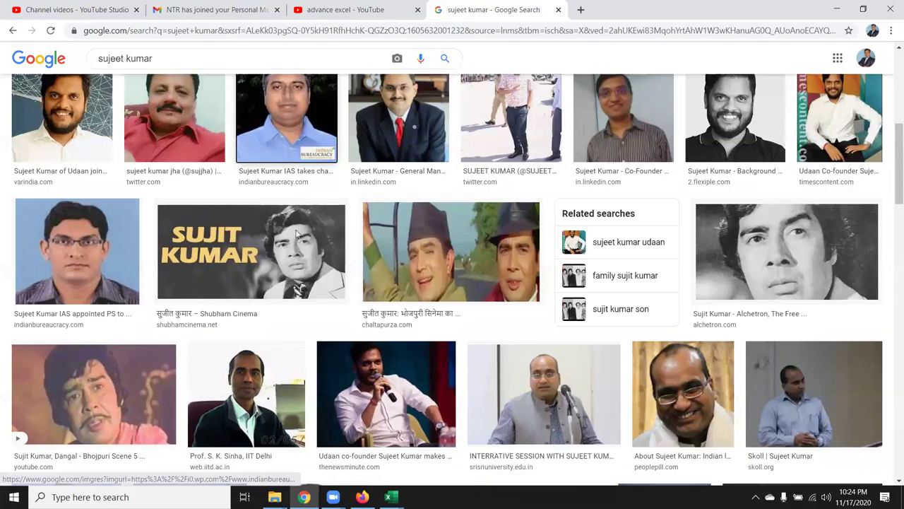
key("alt+Tab")
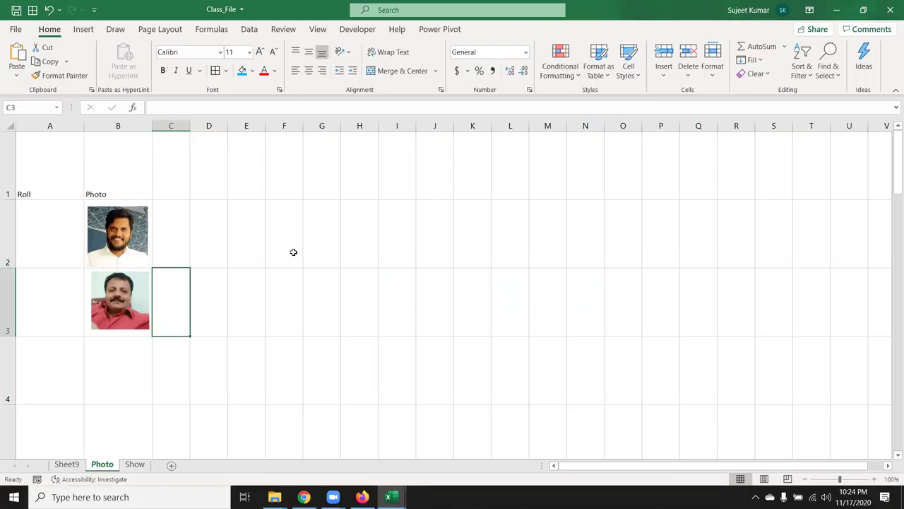
Paste the third portrait and shrink it to fit cell B4
key("ctrl+v")
left_click(252, 303)
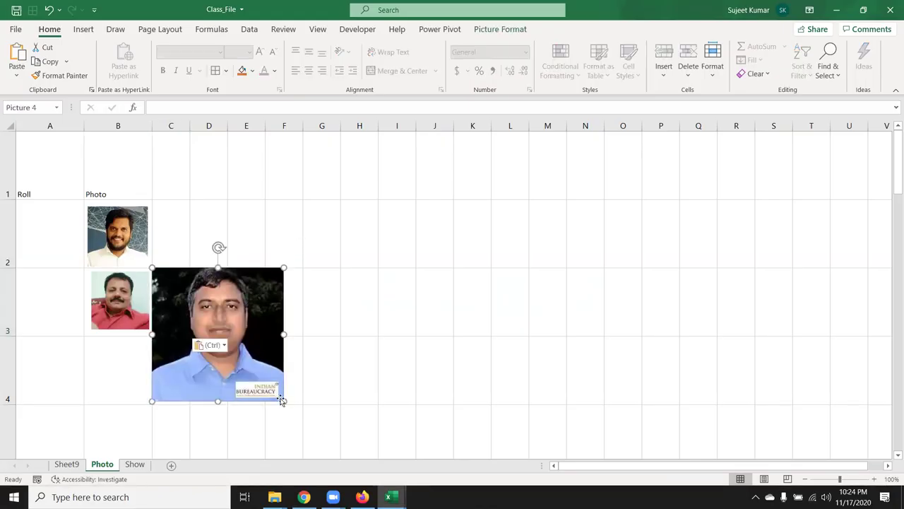
left_click(281, 405)
left_click(281, 400)
mouse_move(282, 399)
left_mouse_down()
mouse_move(207, 328)
mouse_move(136, 386)
left_mouse_up()
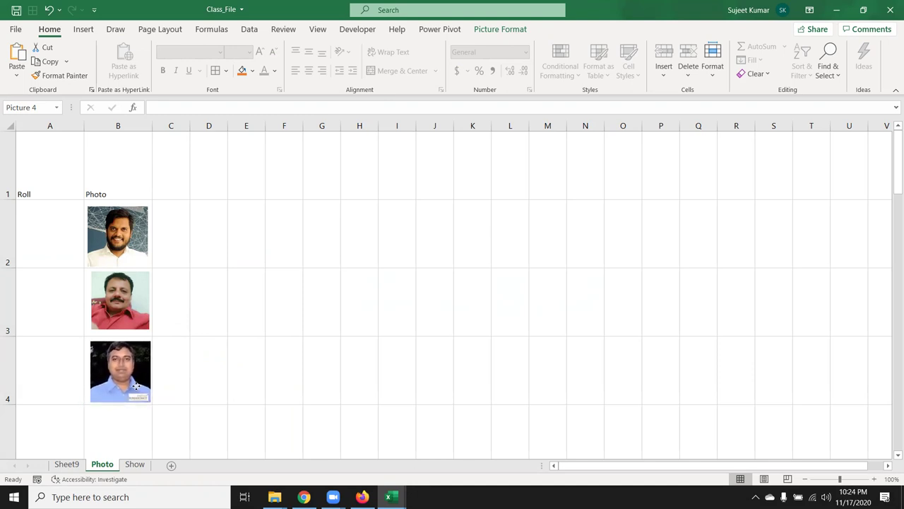
Copy the man-in-dark-suit image from the browser's image results
key("alt+Tab")
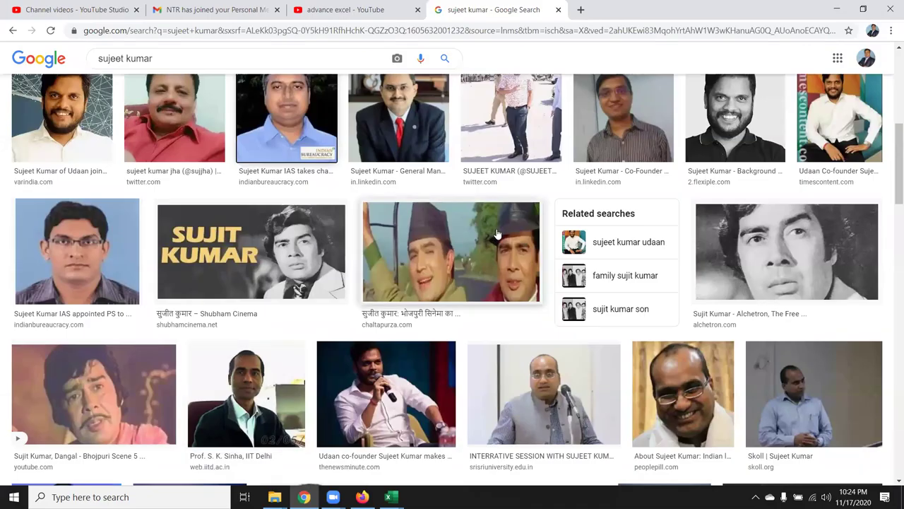
right_click(409, 138)
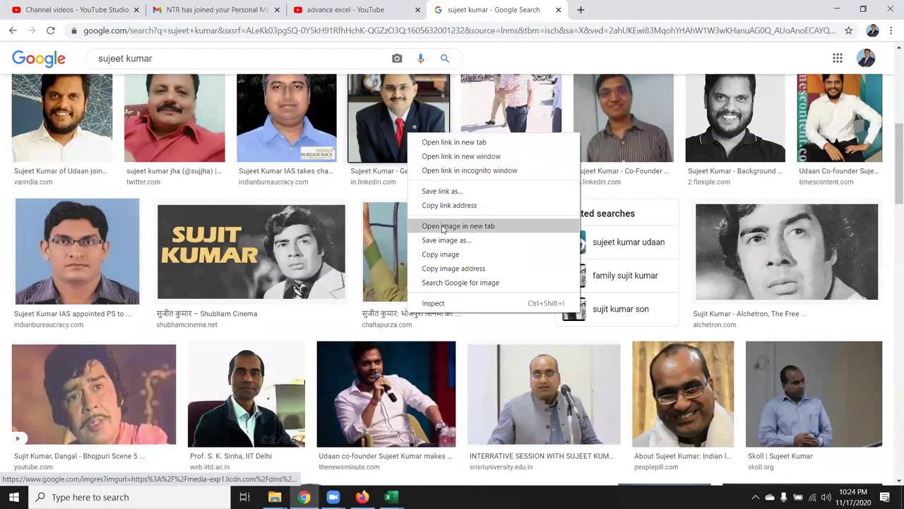
left_click(441, 255)
Paste the portrait into cell B5 of the Photo sheet and resize it to fit row 5
key("alt+Tab")
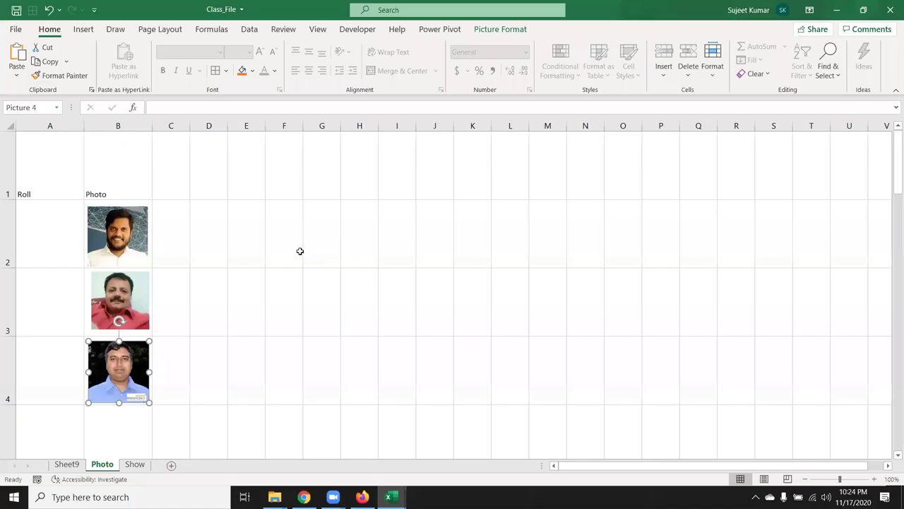
scroll(127, 306, "down", 1)
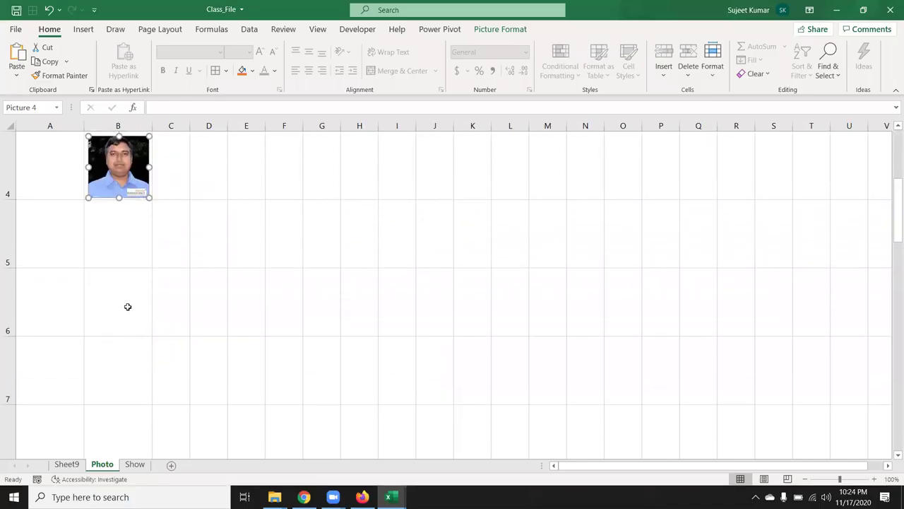
left_click(125, 254)
key("ctrl+v")
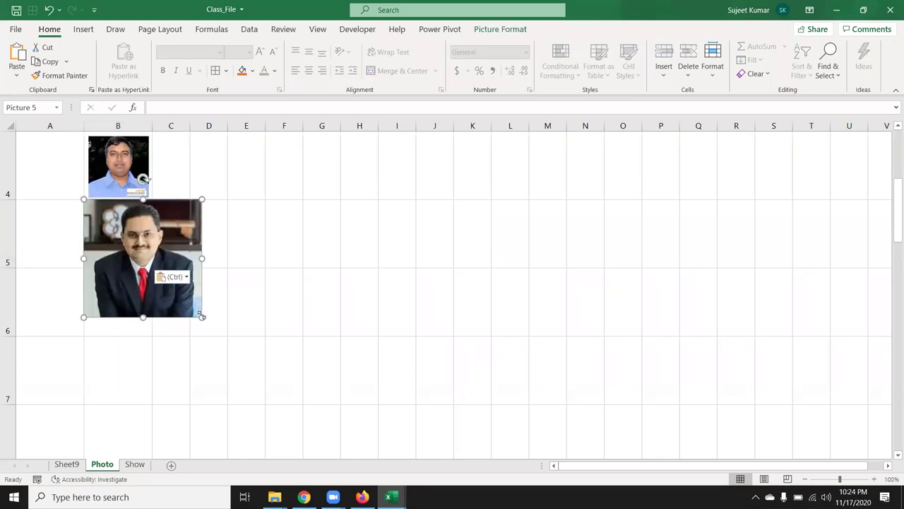
left_click_drag(201, 317, 134, 248)
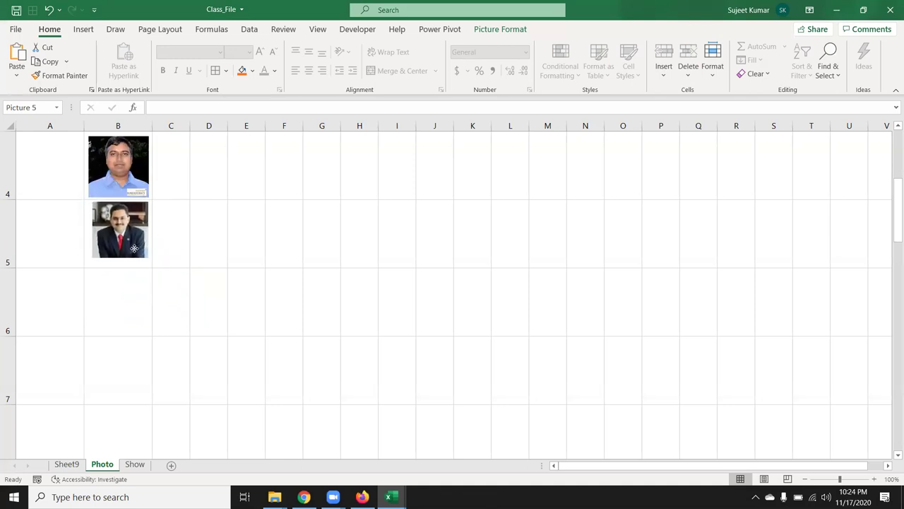
left_click_drag(148, 259, 125, 264)
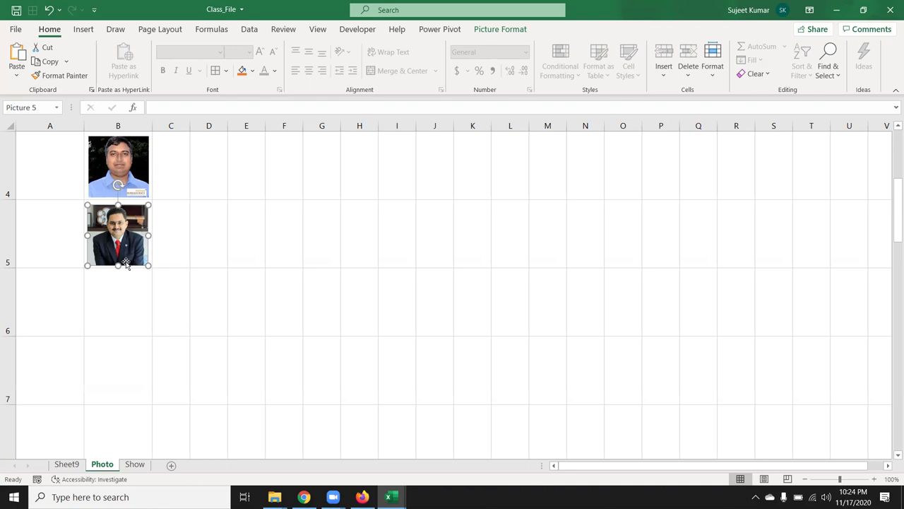
left_click(50, 236)
scroll(50, 236, "up", 1)
Enter roll numbers 1, 2, 3 and 4 into A2:A5 beside the photos
left_click(50, 238)
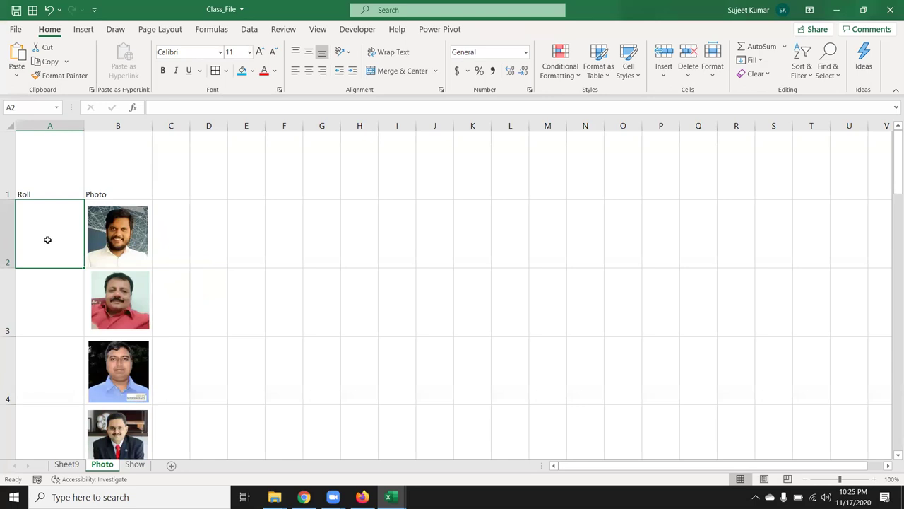
type("1")
key("Return")
type("2")
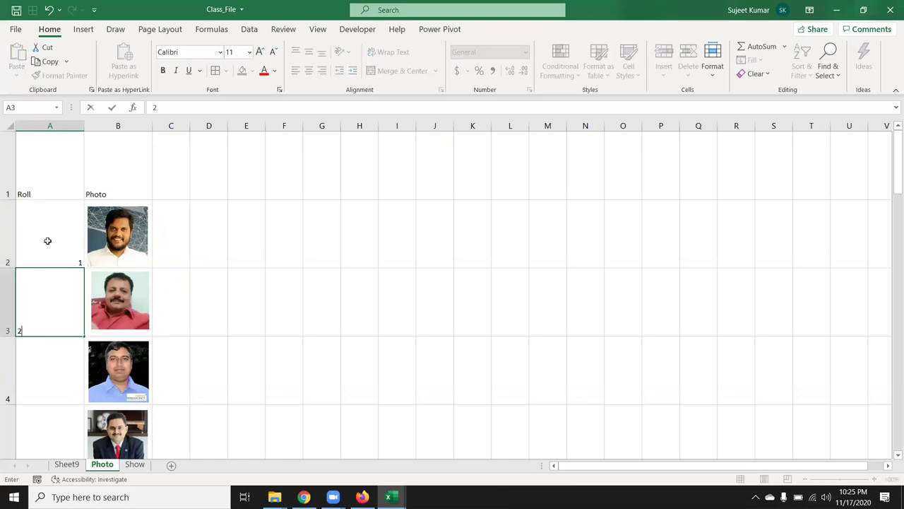
key("Return")
type("3")
key("Return")
type("4")
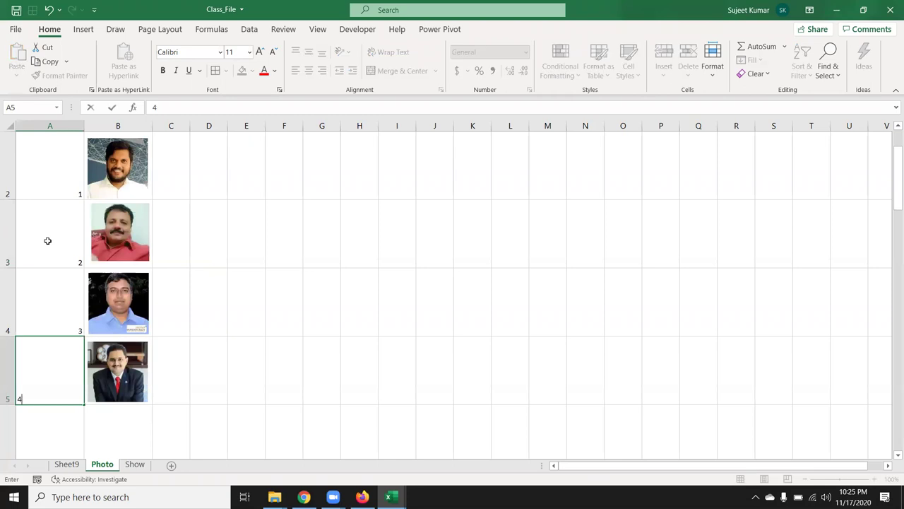
key("Return")
scroll(81, 254, "up", 3)
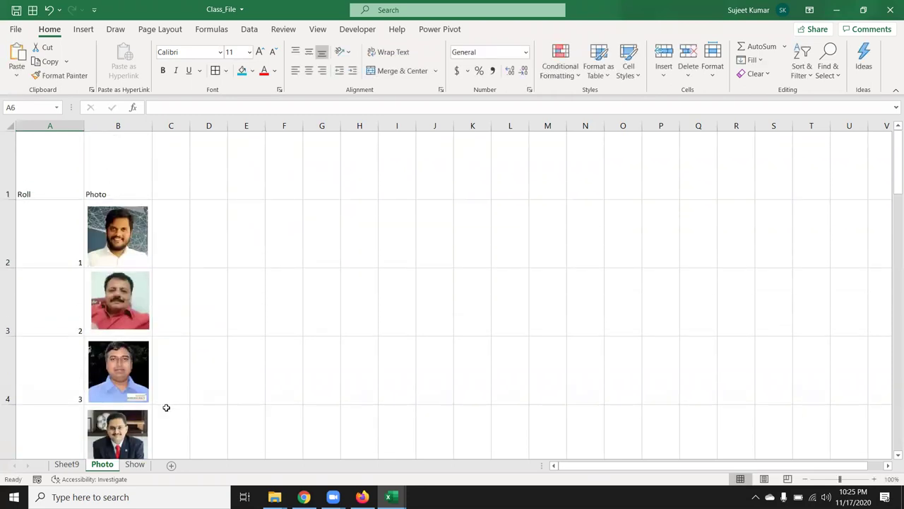
Go to the blank Show sheet and select cell B4
left_click(68, 465)
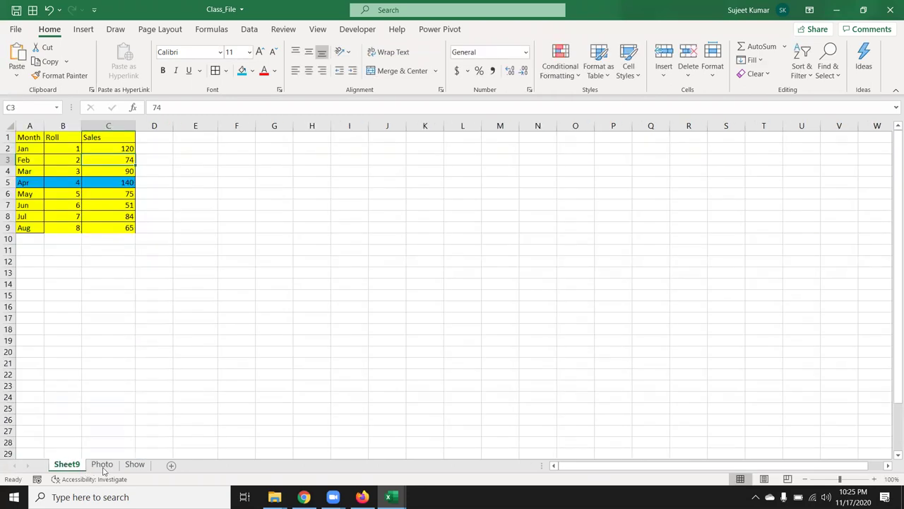
left_click(134, 464)
left_click(70, 176)
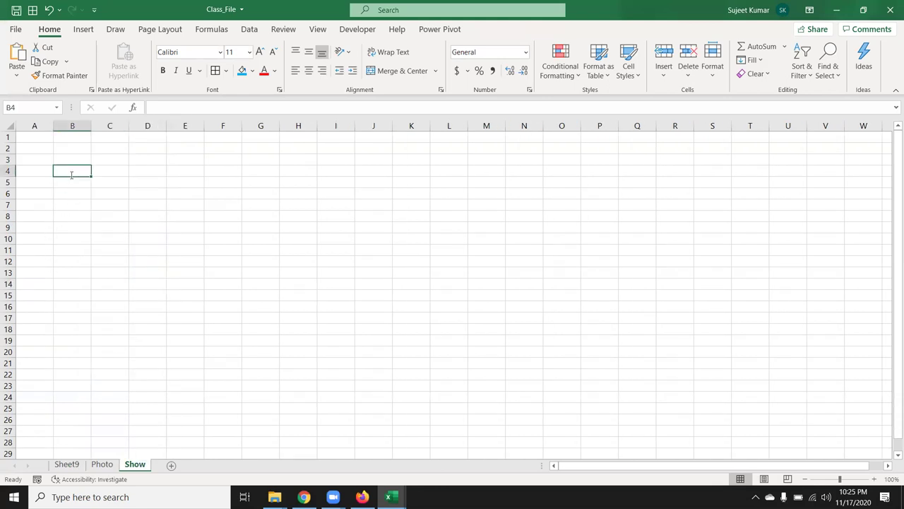
Label B4 'Roll' and enter roll number 1 in C4 on the Show sheet
type("Roll")
key("Tab")
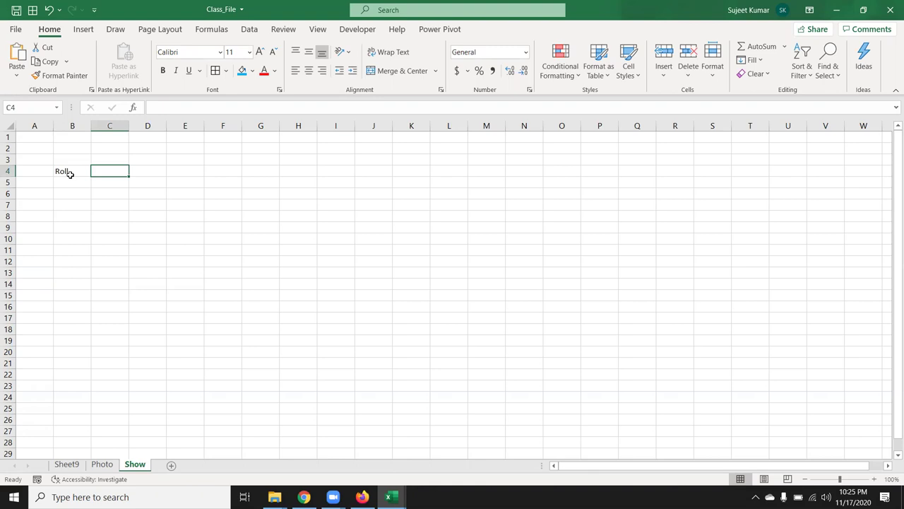
type("1")
key("Return")
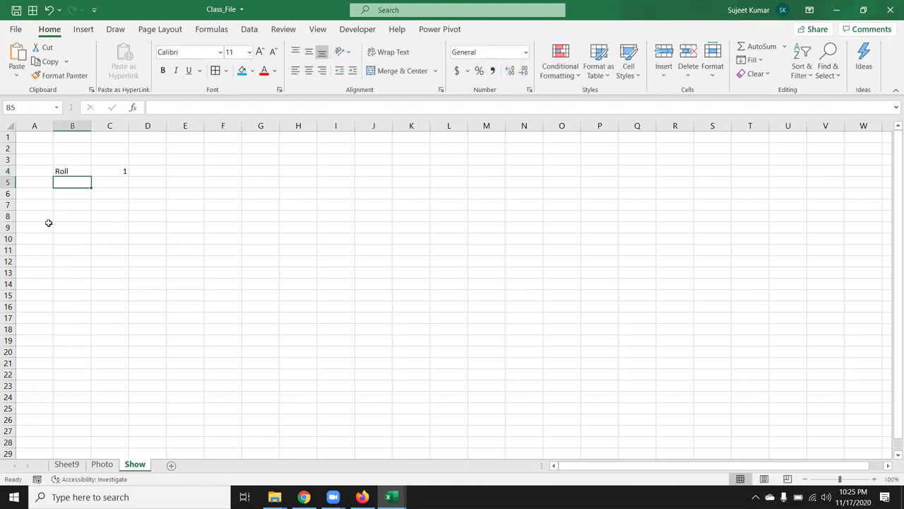
Merge G2:H8 into one cell as the photo frame, then return to the Photo sheet
left_click(46, 223)
left_click_drag(119, 270, 212, 403)
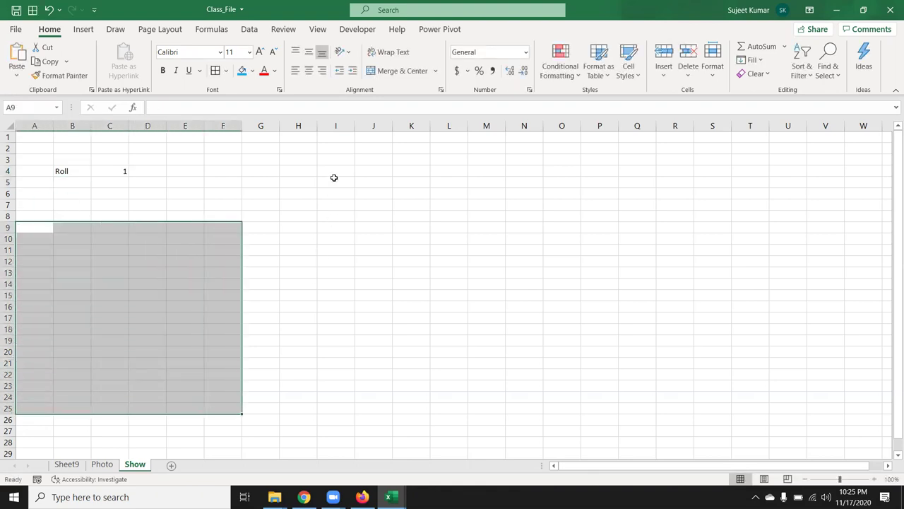
left_click_drag(268, 147, 308, 214)
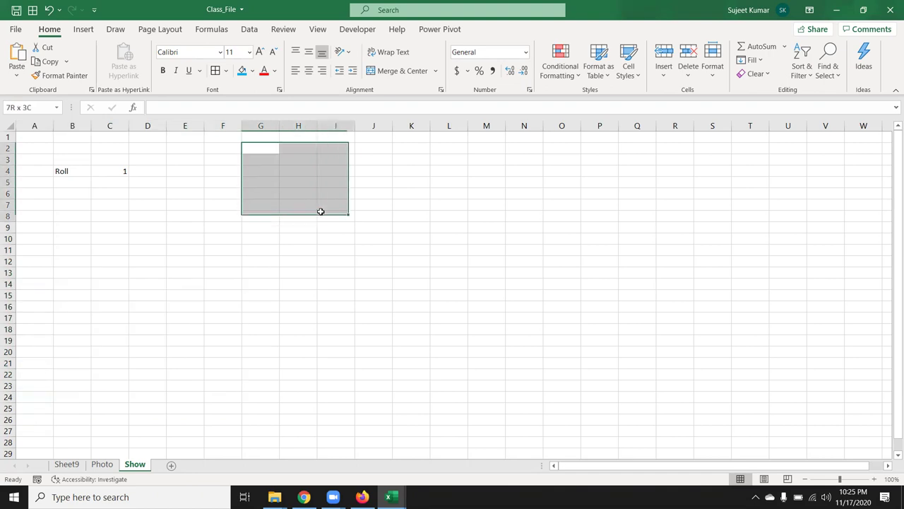
left_click(399, 71)
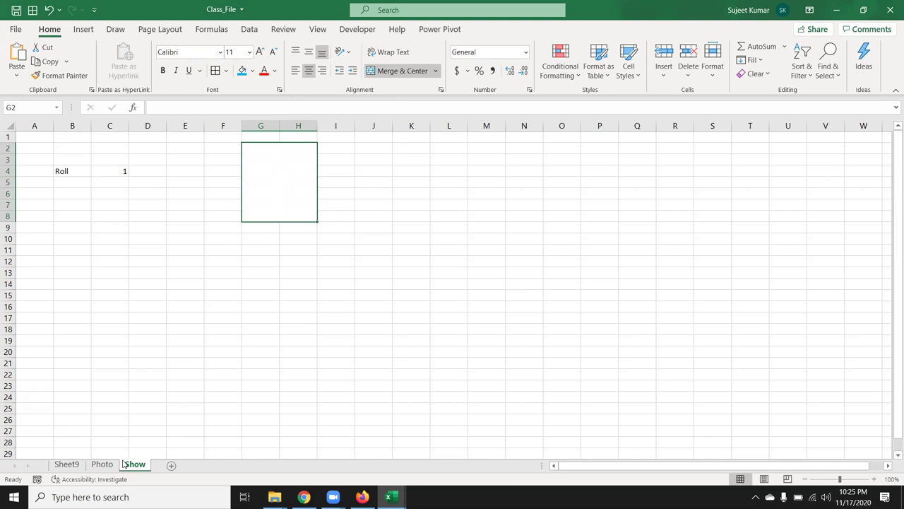
left_click(67, 463)
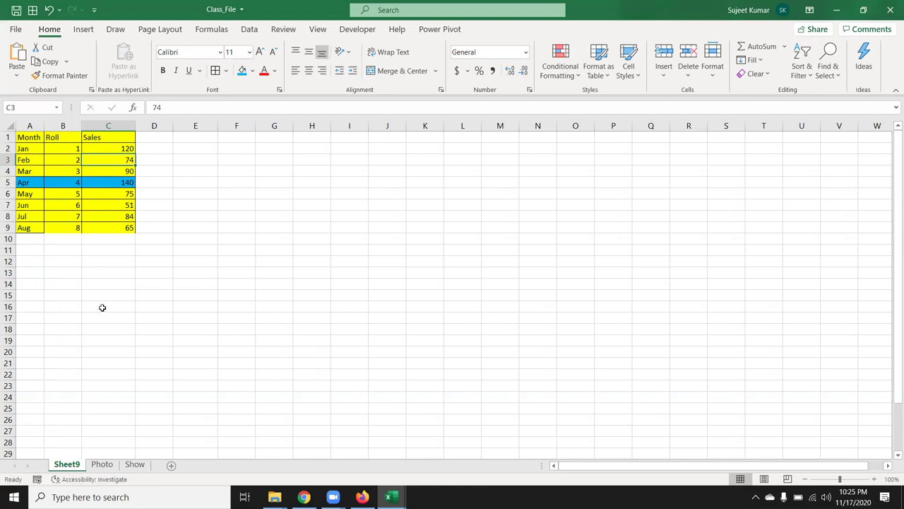
left_click(105, 464)
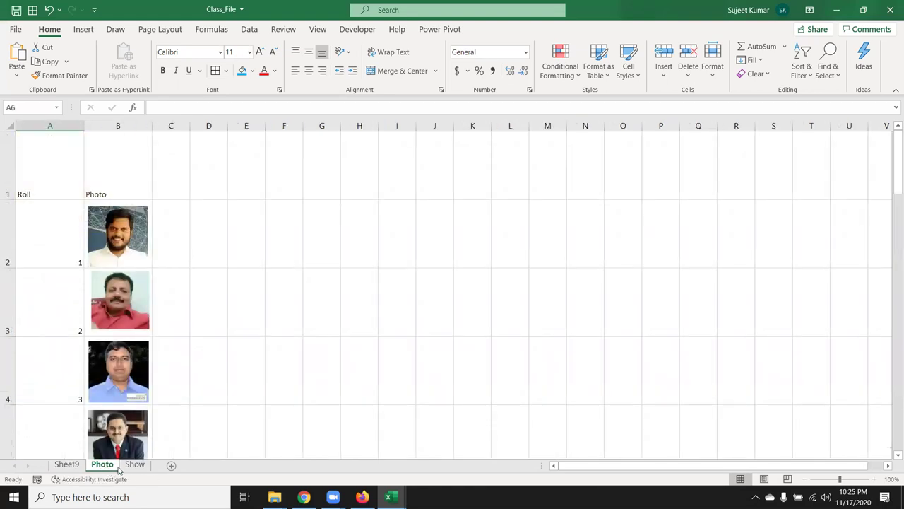
Copy photo cell B2, then open and cancel Paste Special on the Show sheet
left_click(171, 232)
key("Left")
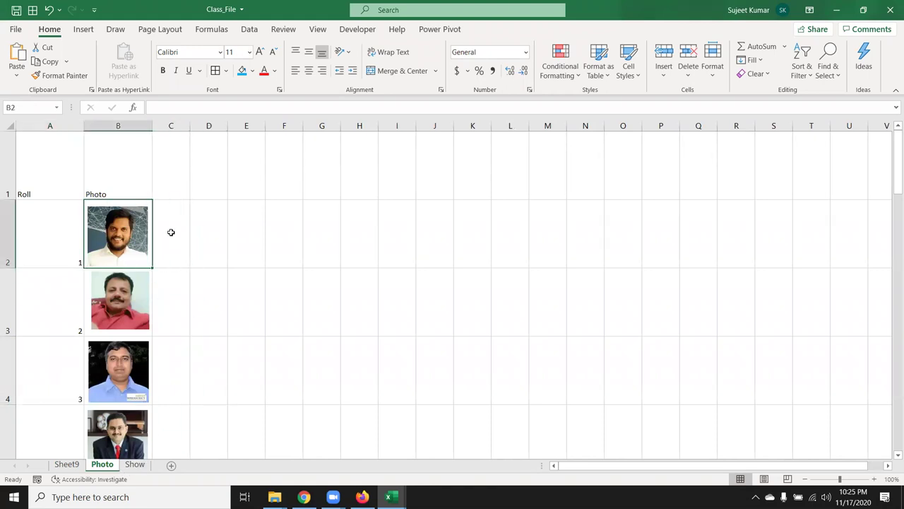
key("ctrl+c")
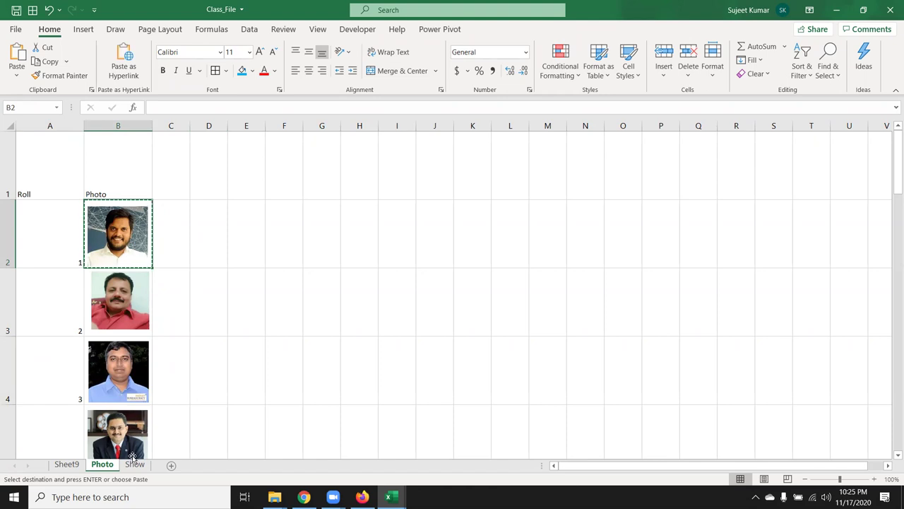
left_click(132, 456)
left_click(135, 464)
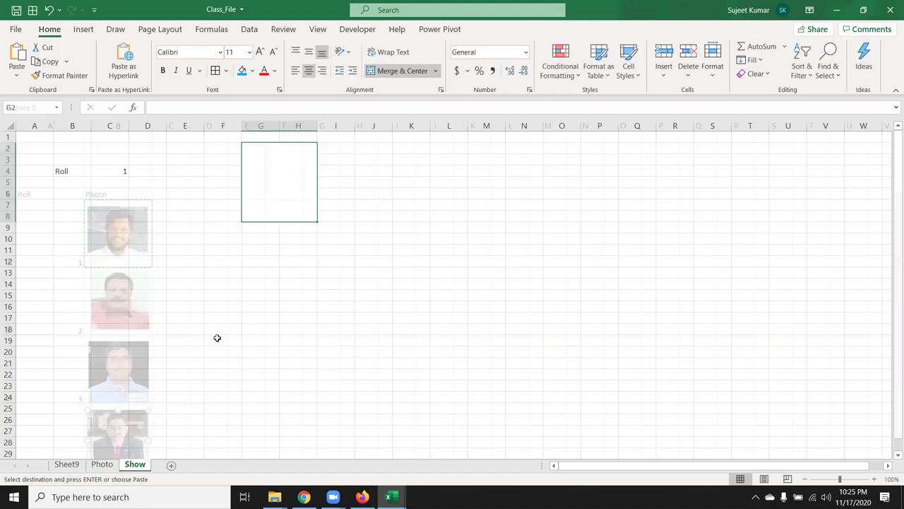
left_click(15, 73)
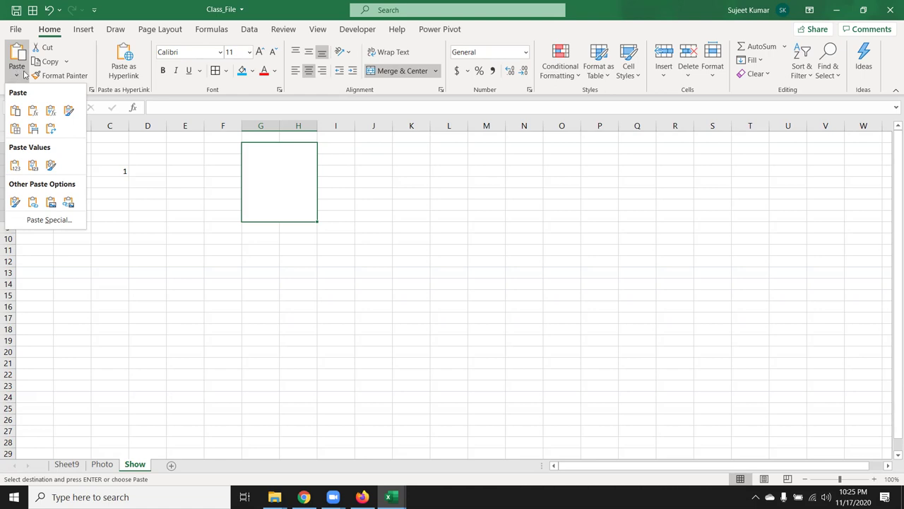
left_click(48, 222)
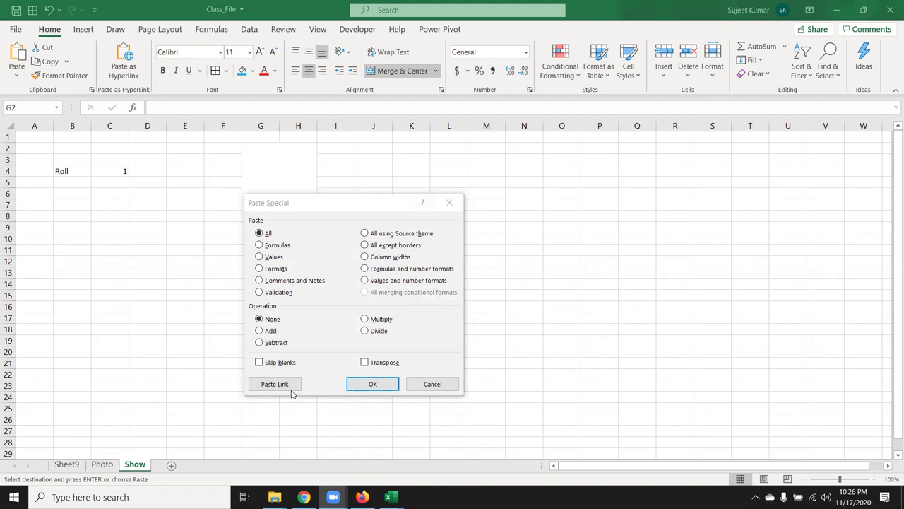
left_click(443, 384)
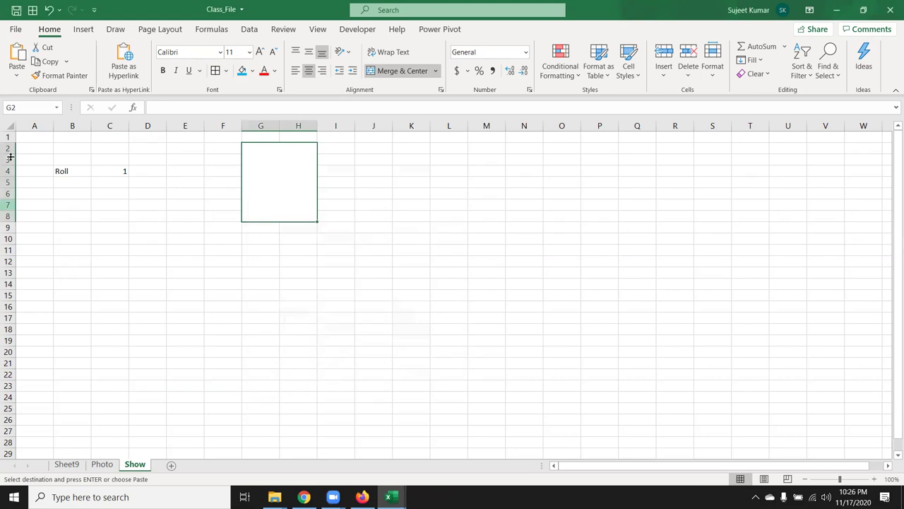
Paste B2 as a linked picture and position it over the merged G2:H8 block
left_click(17, 70)
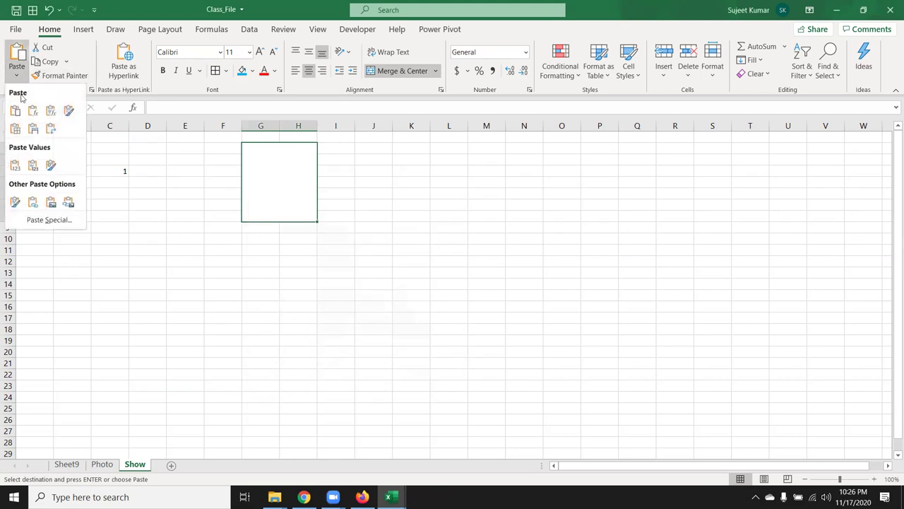
left_click(68, 202)
left_click(472, 270)
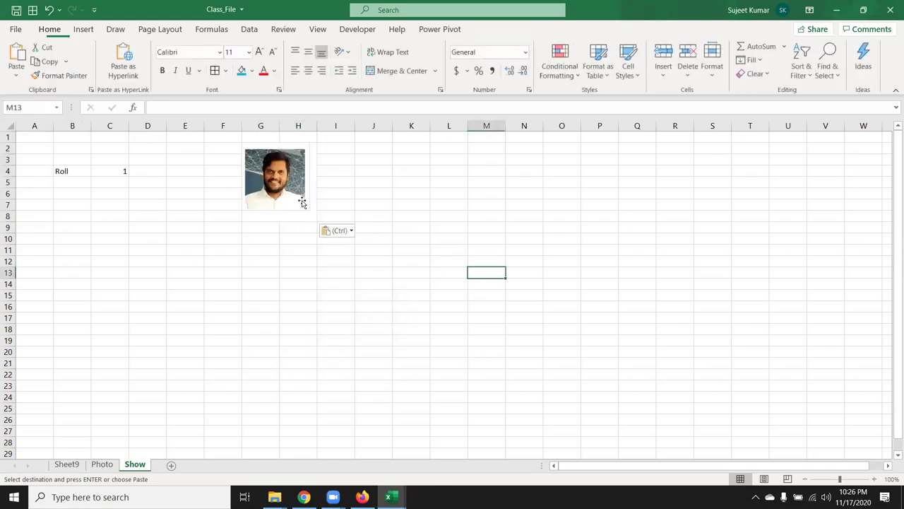
left_click_drag(283, 183, 284, 181)
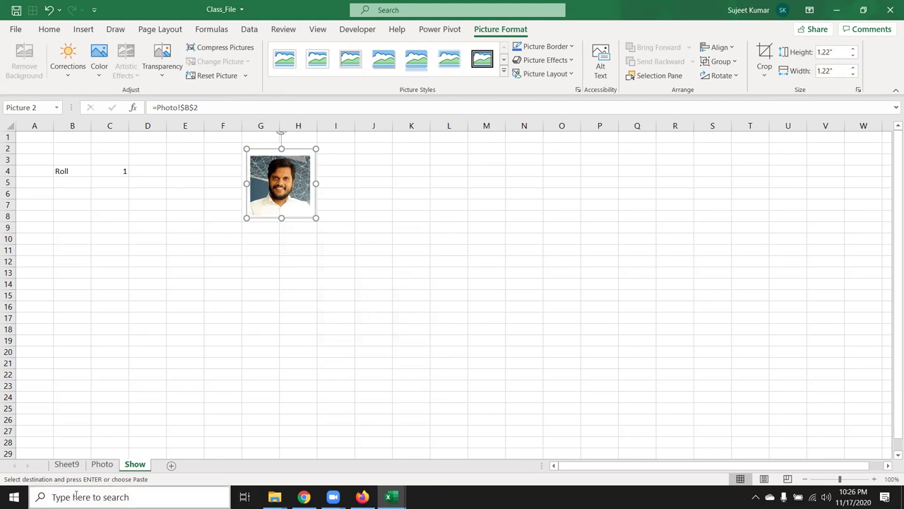
Highlight the linked picture's =Photo!$B$2 formula in the formula bar
left_click(67, 464)
left_click(103, 206)
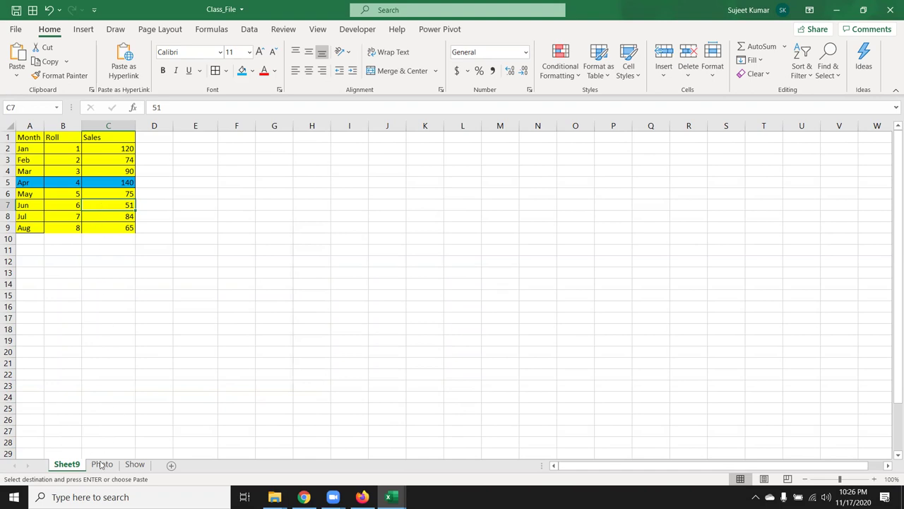
left_click(134, 465)
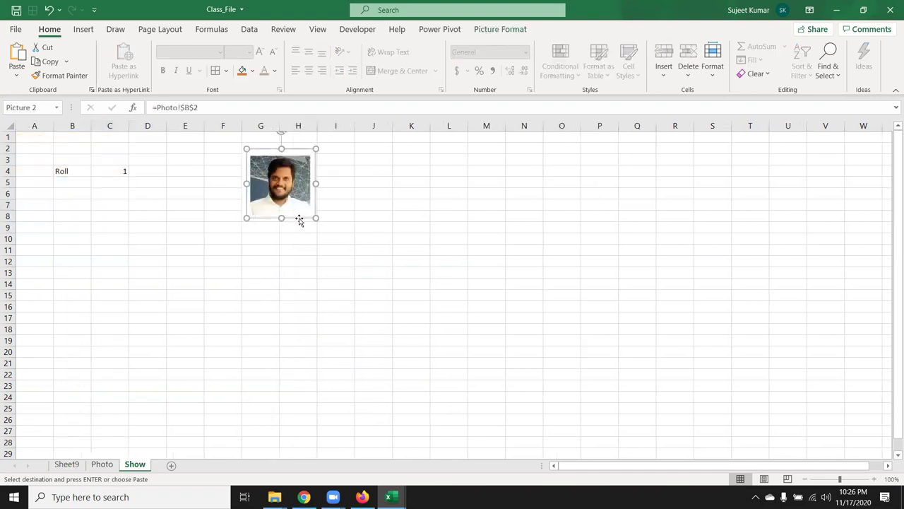
left_click_drag(212, 107, 83, 103)
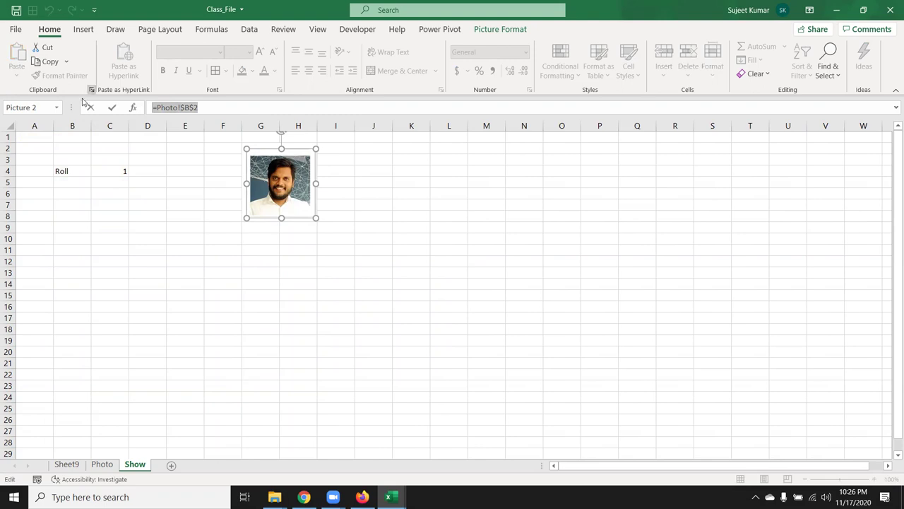
Paste the picture's link into D7 as plain text Photo!$B$2
key("Return")
left_click(157, 205)
double_click(156, 205)
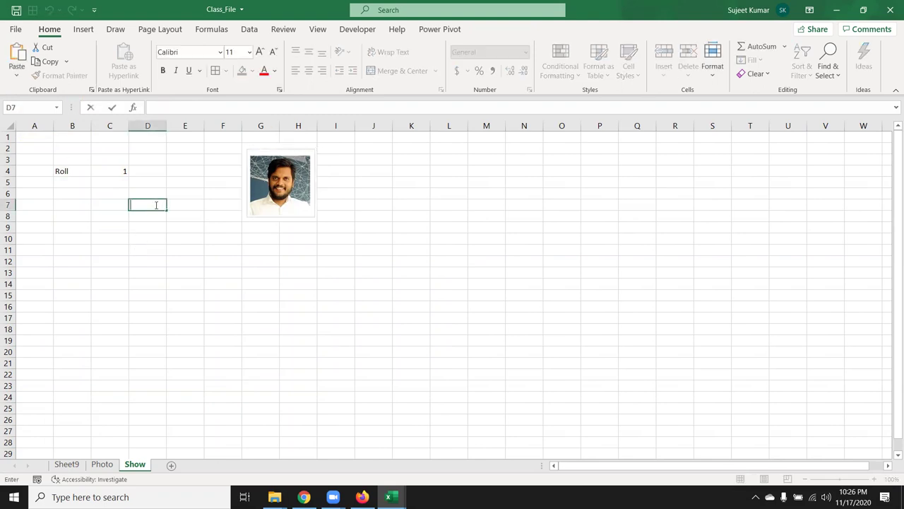
key("ctrl+v")
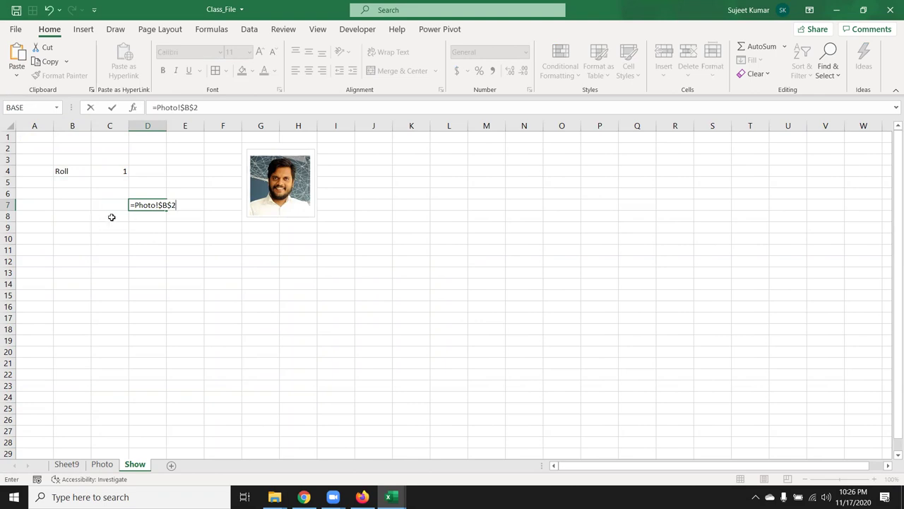
left_click(131, 205)
key("Delete")
key("Return")
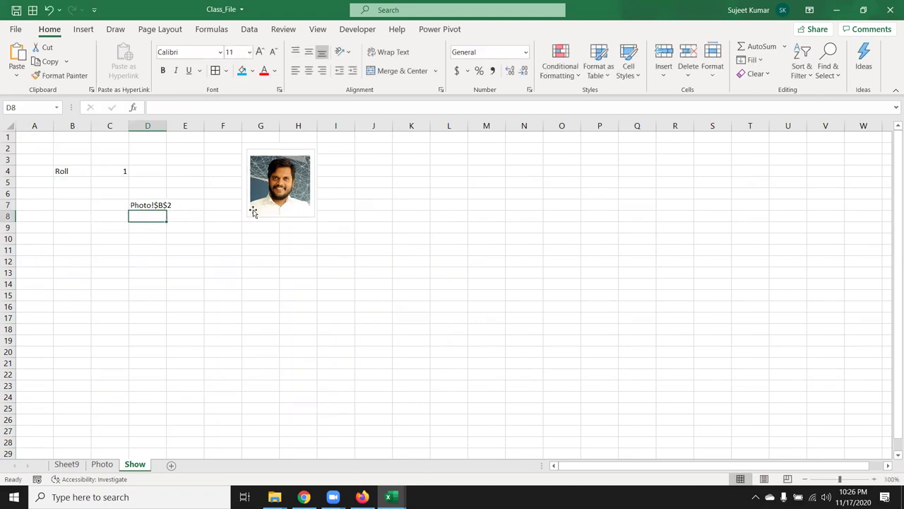
Change the roll number in C4 to 2
left_click(253, 212)
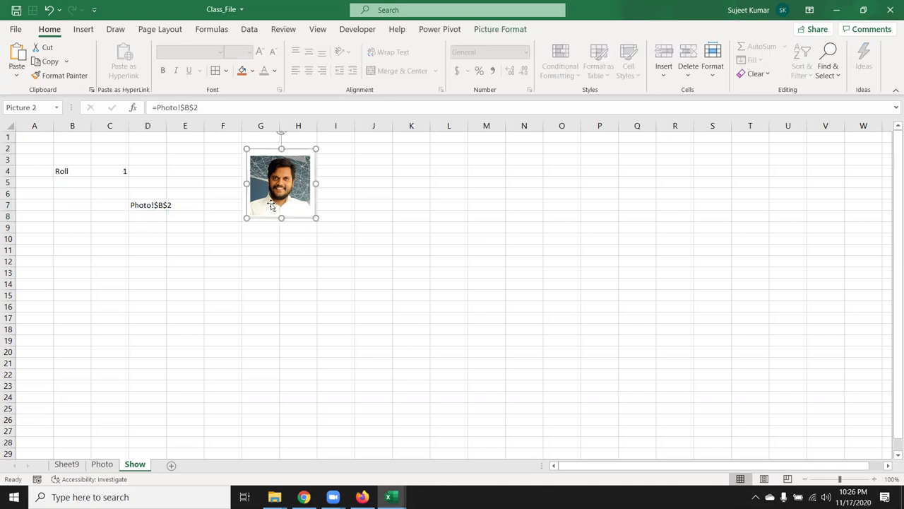
left_click(117, 170)
type("2")
key("Return")
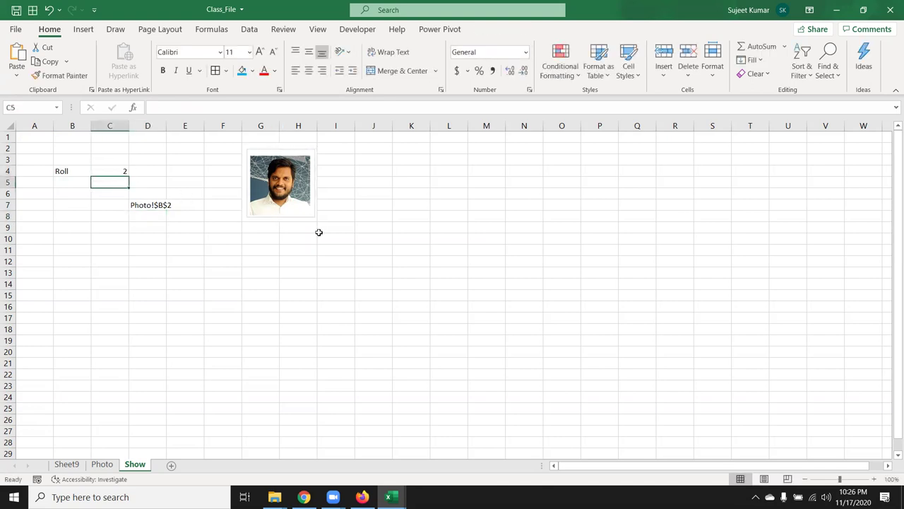
Relink the picture to =Photo!$B$3 by editing its formula
left_click(303, 211)
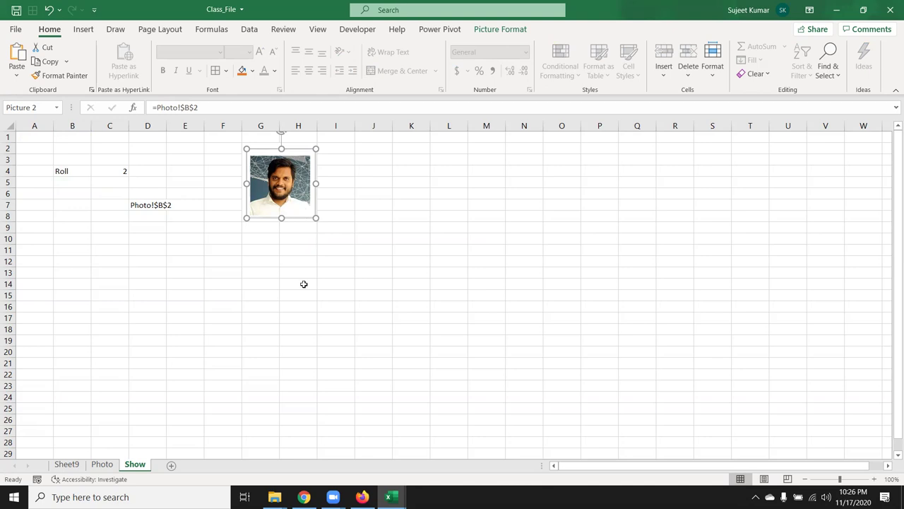
left_click(106, 465)
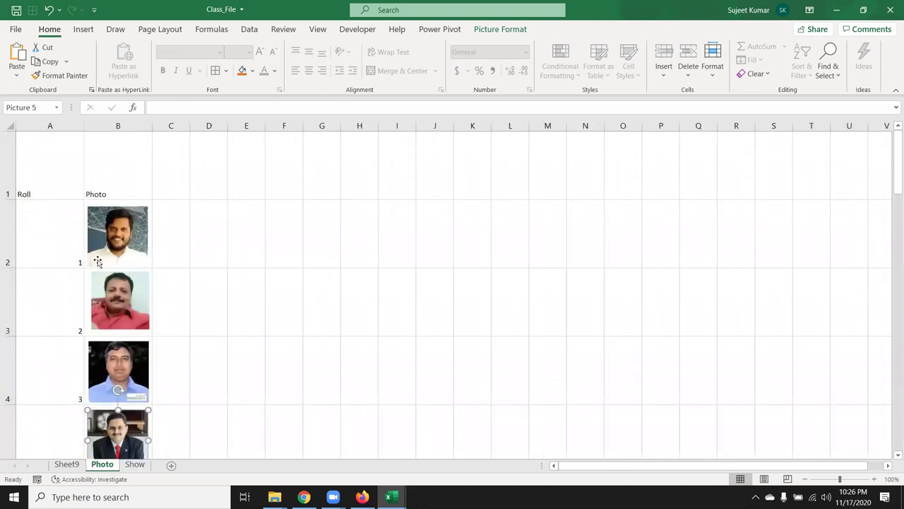
left_click(127, 314)
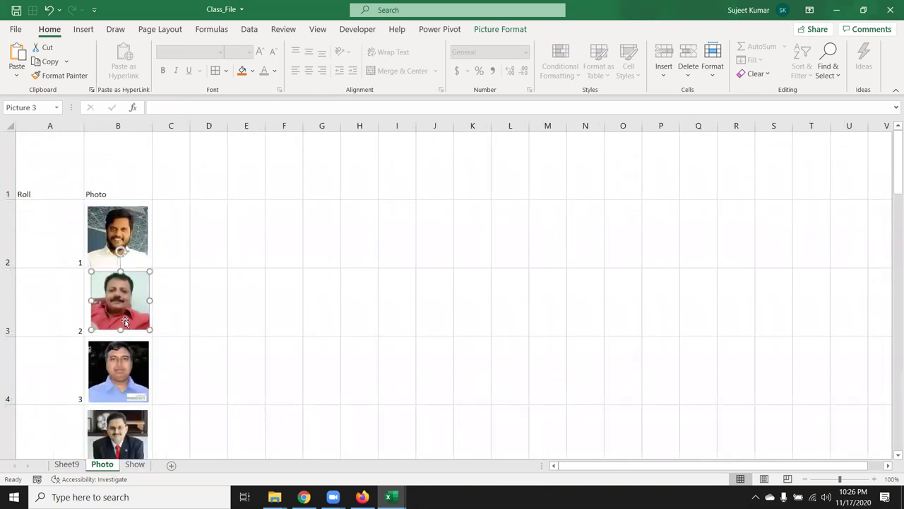
left_click(135, 465)
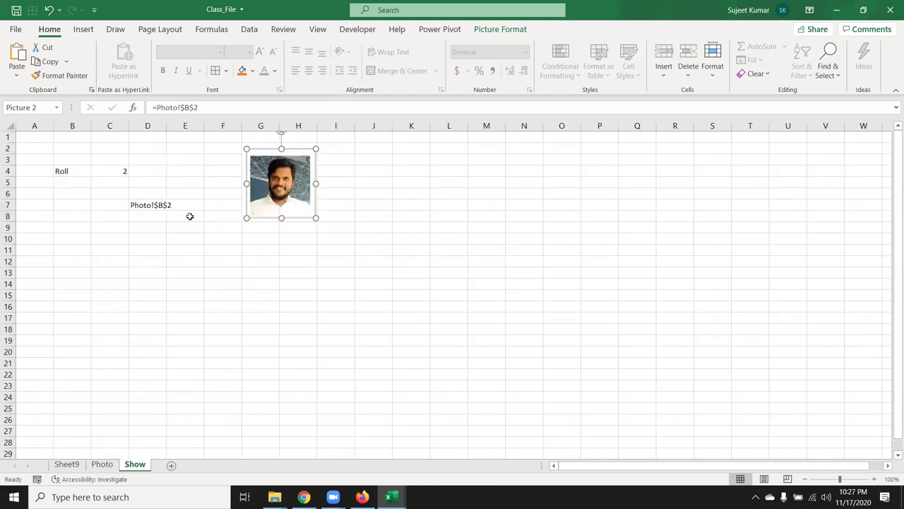
left_click(235, 262)
left_click(256, 217)
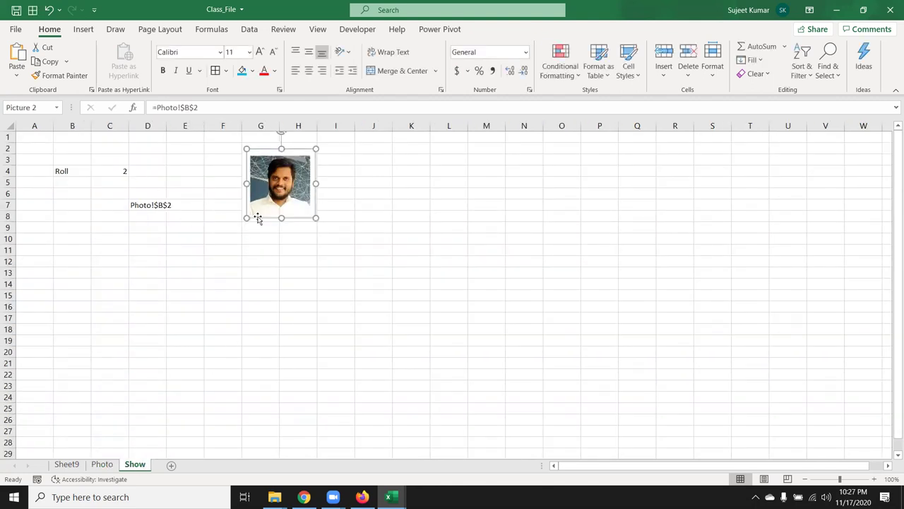
left_click(209, 108)
key("BackSpace")
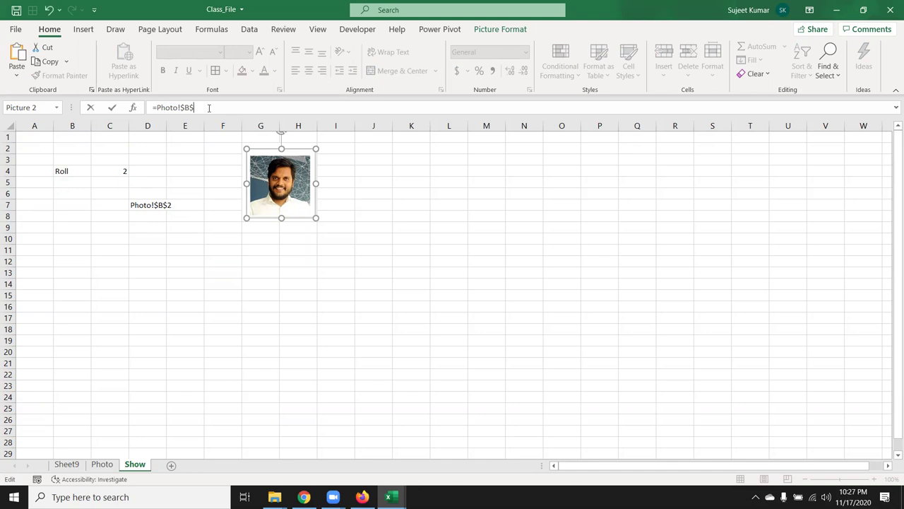
type("3")
key("Return")
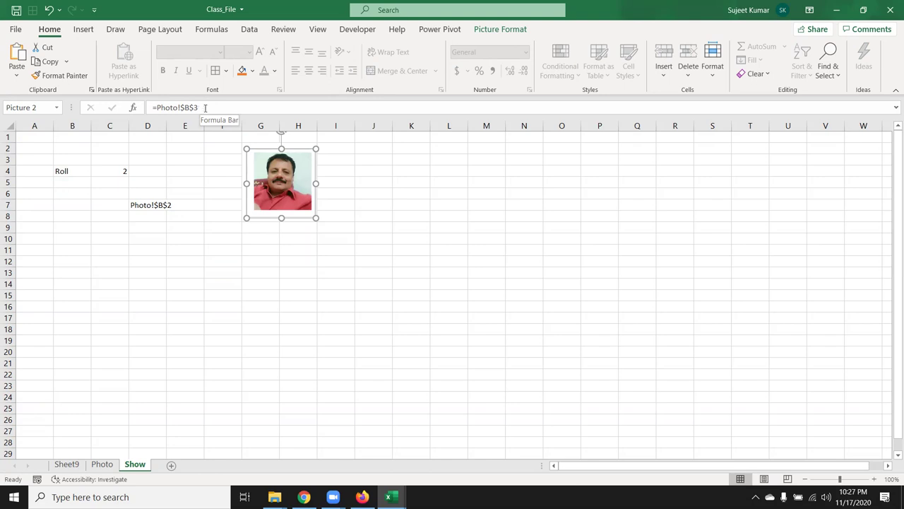
left_click(147, 172)
Enter =MATCH(C4,Photo!$A:$A,0) in D4, returning 3 for roll 2
type("=")
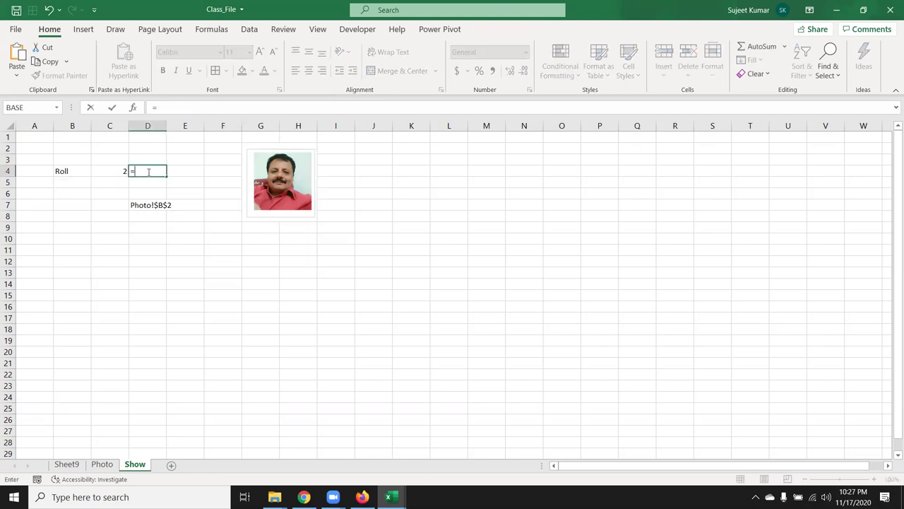
type("mat")
key("Tab")
key("Left")
type(",")
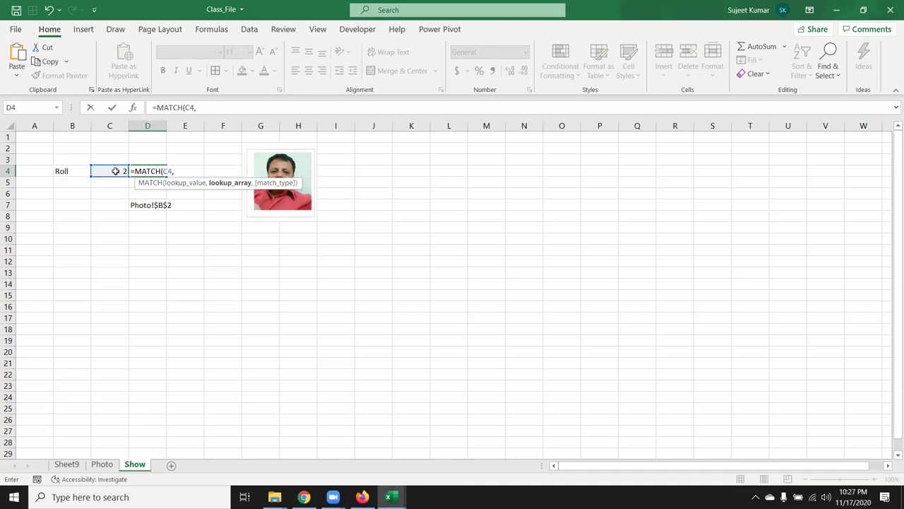
left_click(101, 464)
left_click(66, 127)
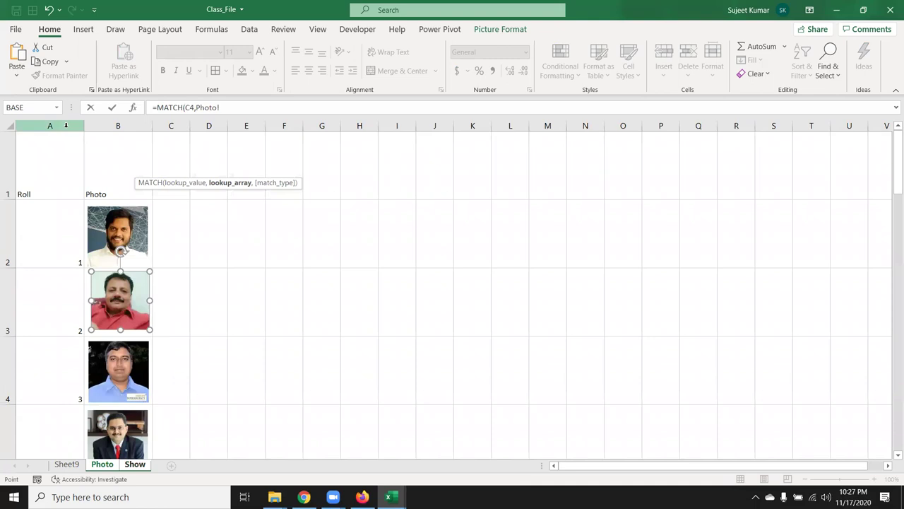
type("$A:$A,")
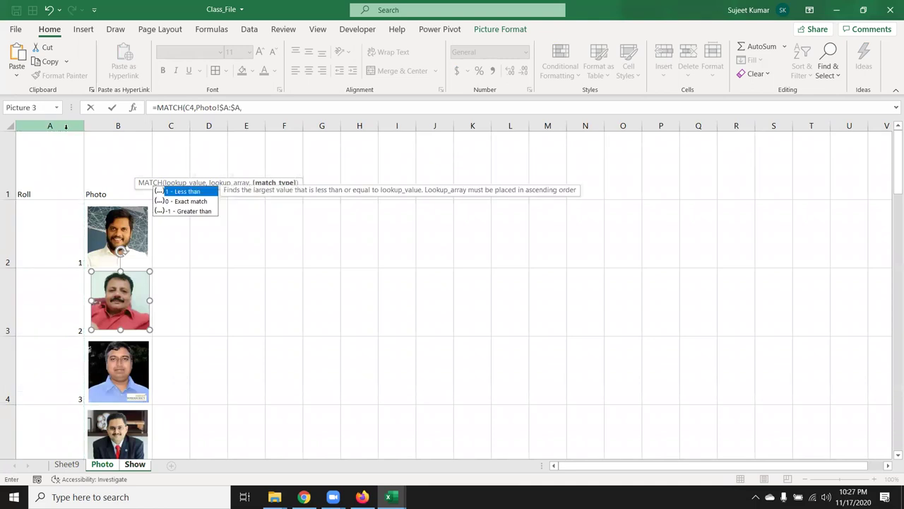
type("0)")
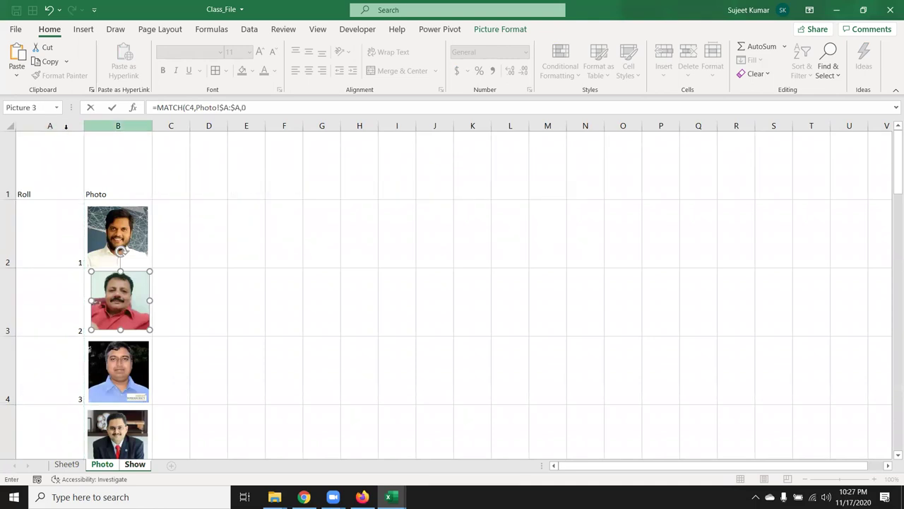
key("Return")
key("Up")
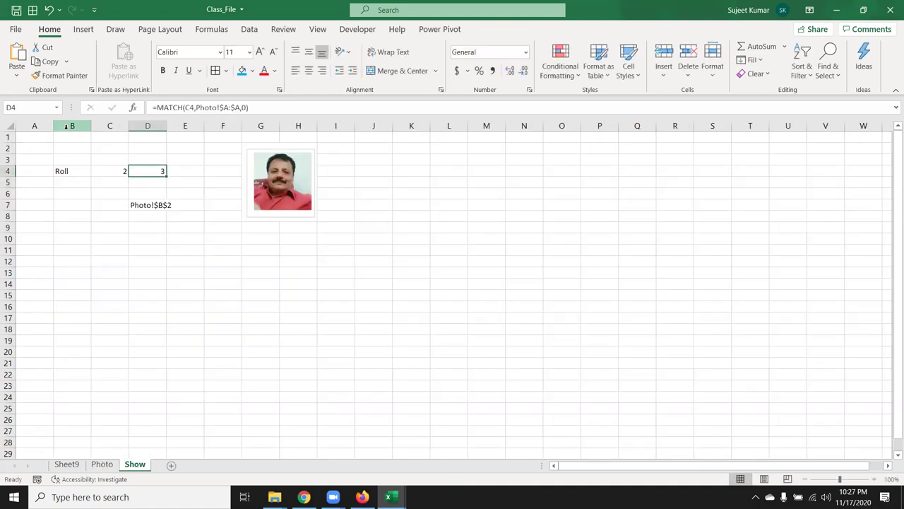
key("Down")
key("Down")
key("Down")
key("Down")
key("Up")
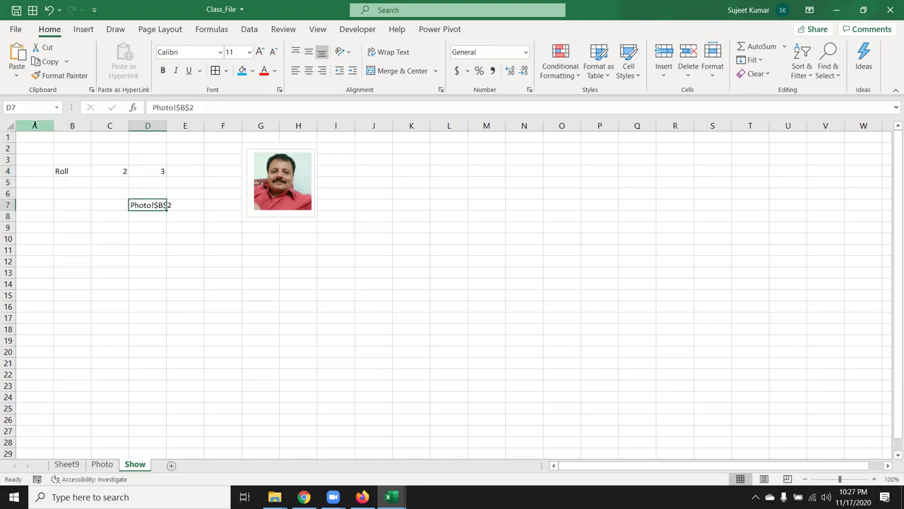
Turn D7 into the formula ="Photo!$B$"&D4
left_click(210, 105)
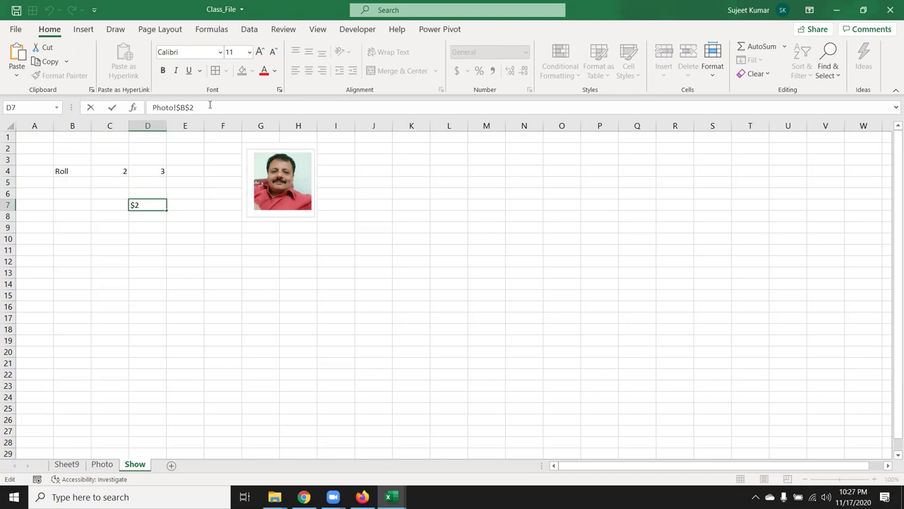
key("BackSpace")
left_click(150, 107)
type("=\"")
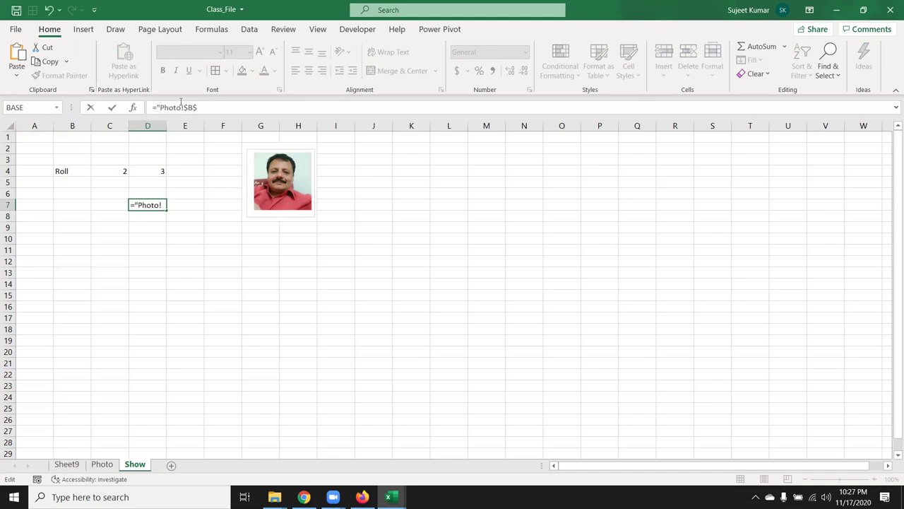
left_click(219, 111)
type("&")
left_click(156, 169)
key("Return")
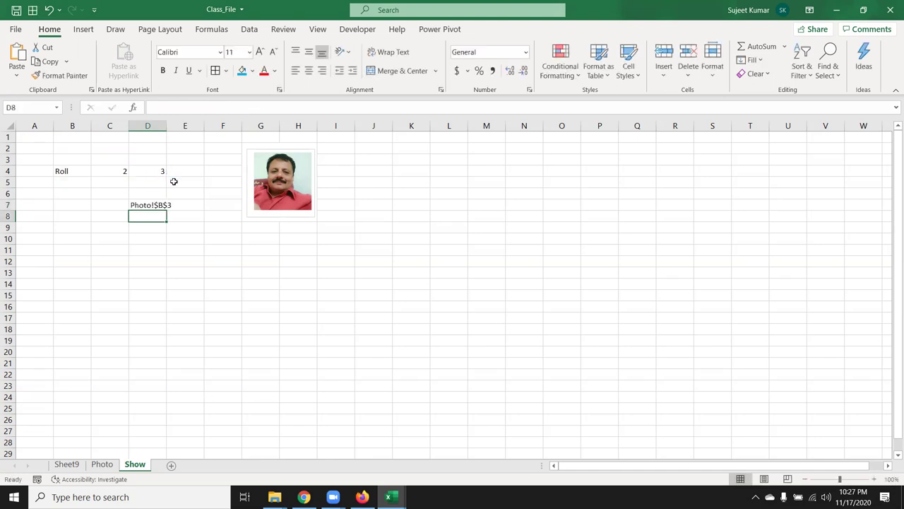
Test roll numbers 1, 2, 3 and 4 in C4, leaving it at 4
left_click(113, 172)
type("1")
key("Return")
left_click(112, 173)
type("2")
key("Return")
left_click(112, 173)
type("3")
key("Return")
left_click(112, 173)
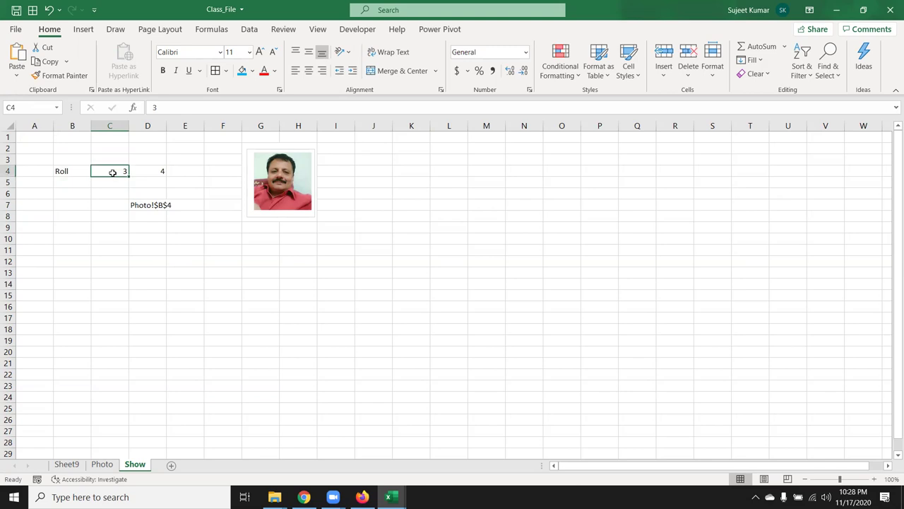
type("4")
key("Return")
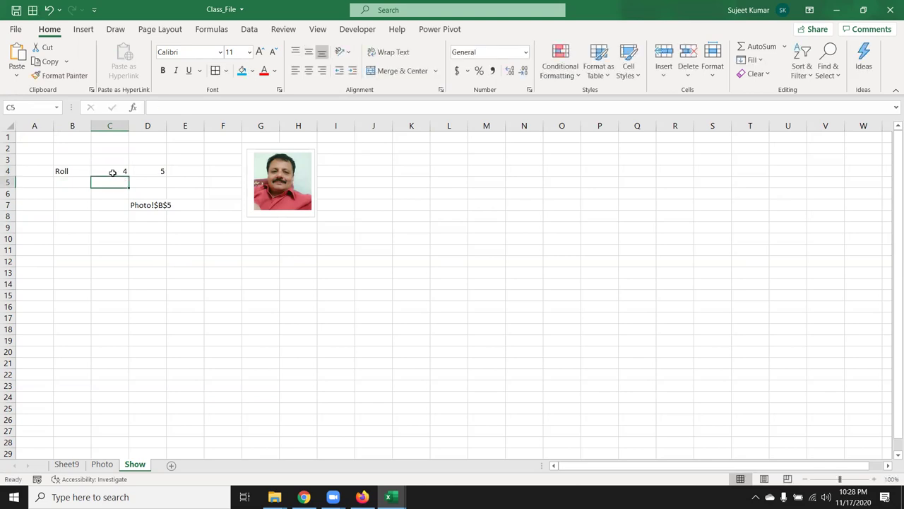
Inspect D7's formula and autofit column D to show Photo!$B$5
left_click(154, 210)
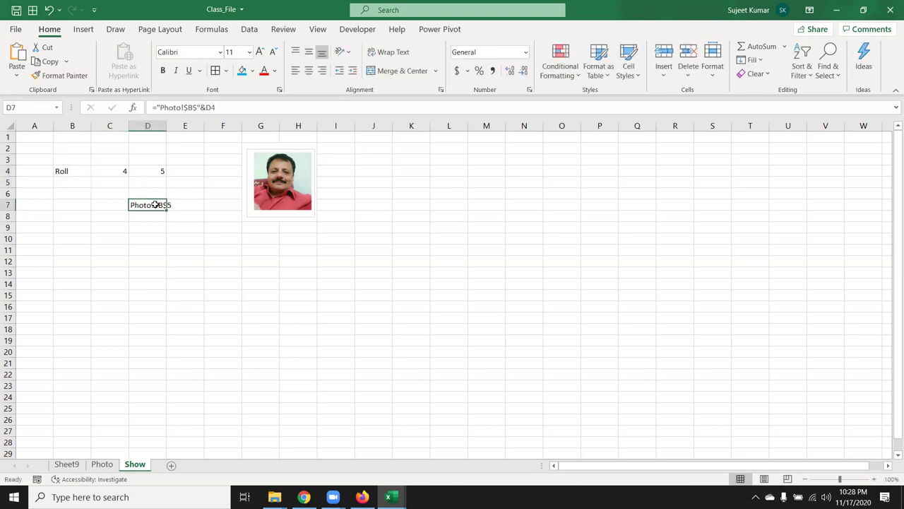
double_click(154, 208)
key("Escape")
double_click(166, 126)
left_click(236, 273)
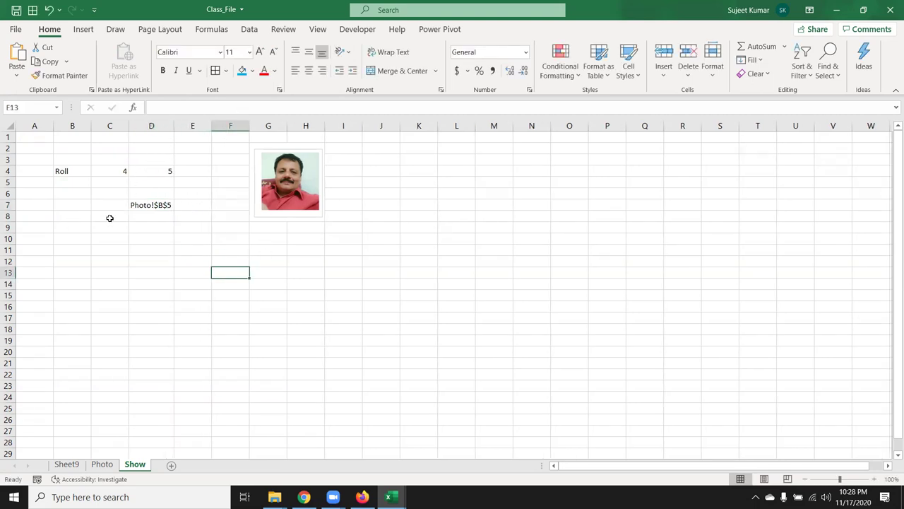
left_click(143, 204)
left_click(285, 201)
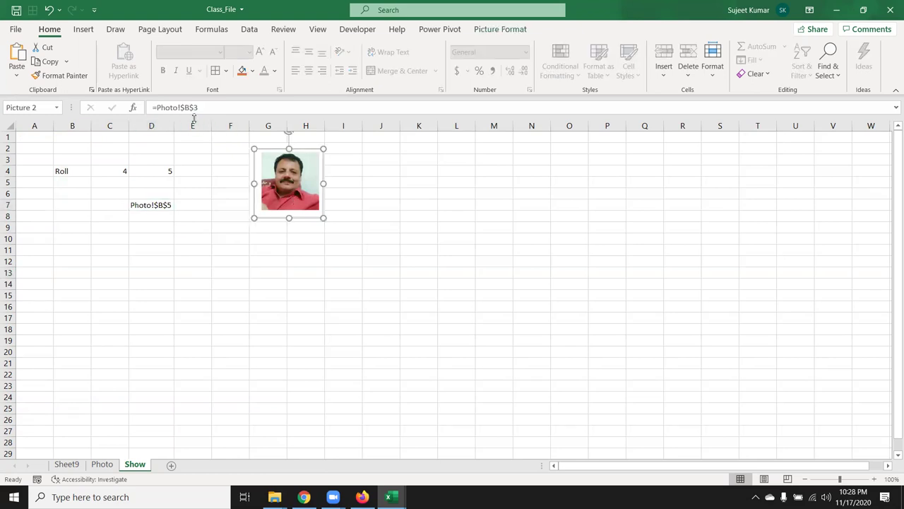
left_click(160, 205)
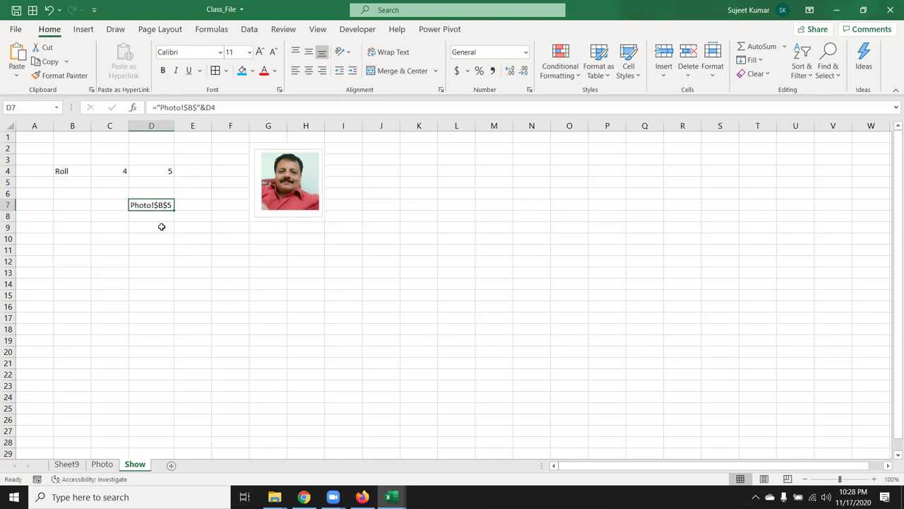
Enter =INDIRECT(D7) in D8, which returns 0 from Photo!$B$5
key("Down")
type("=")
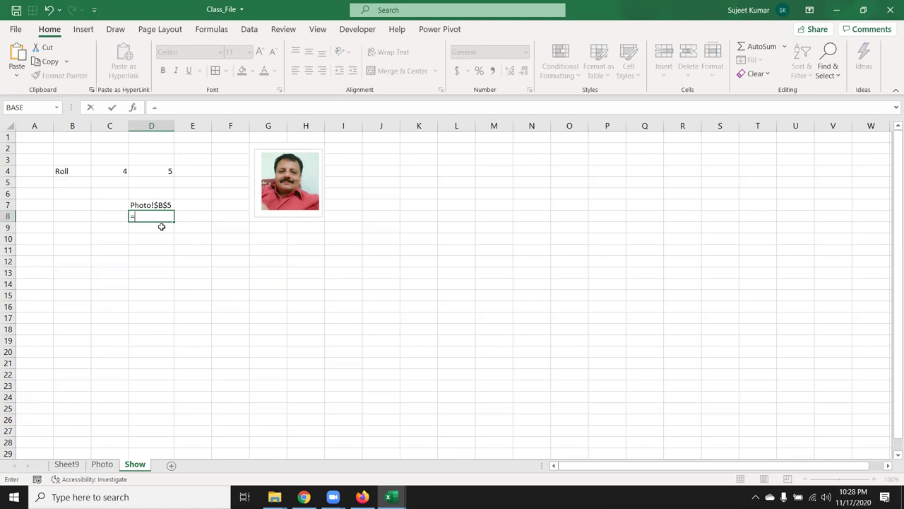
type("ind")
key("Down")
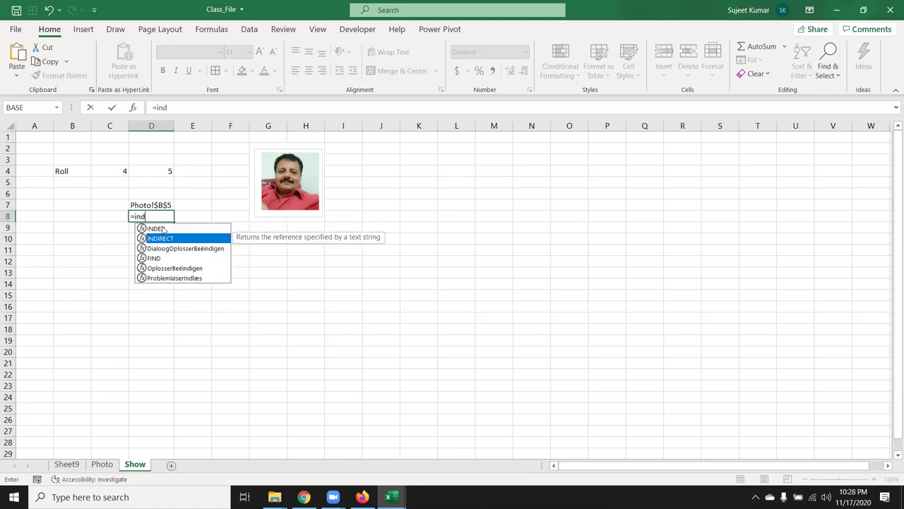
key("Tab")
key("Up")
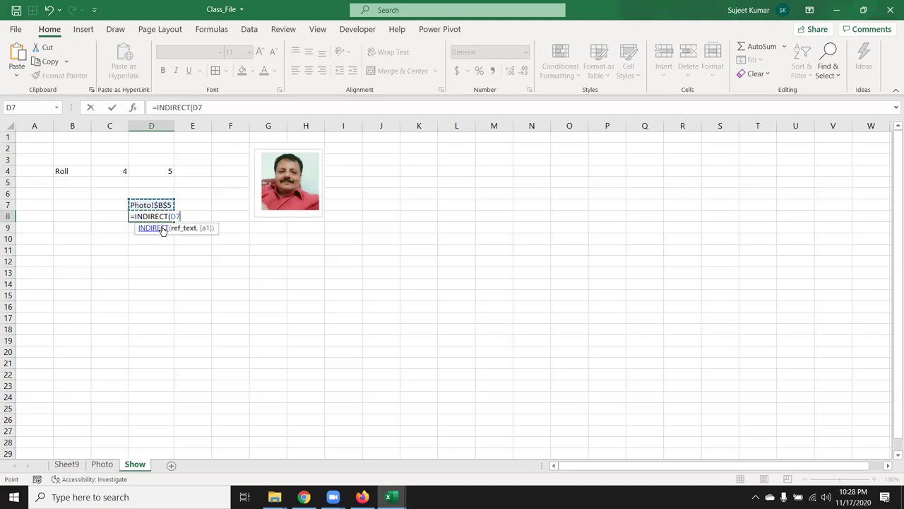
type(")")
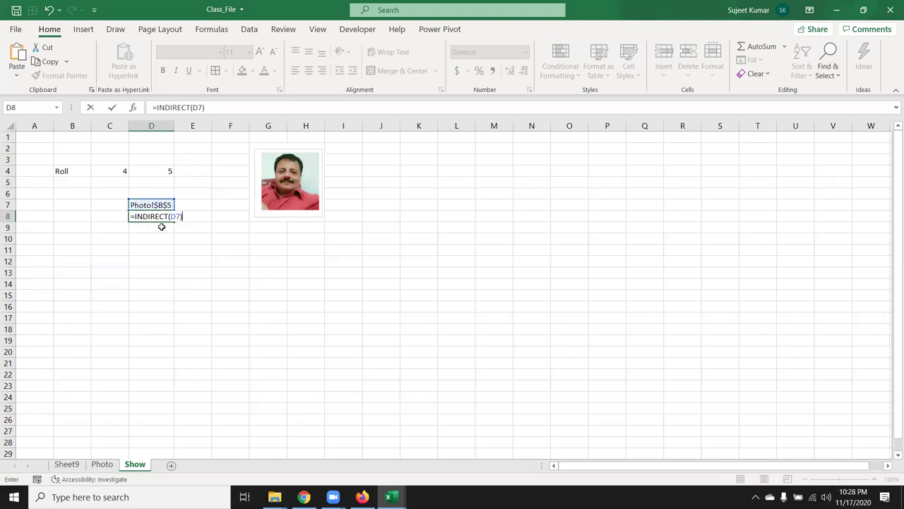
key("Return")
key("Up")
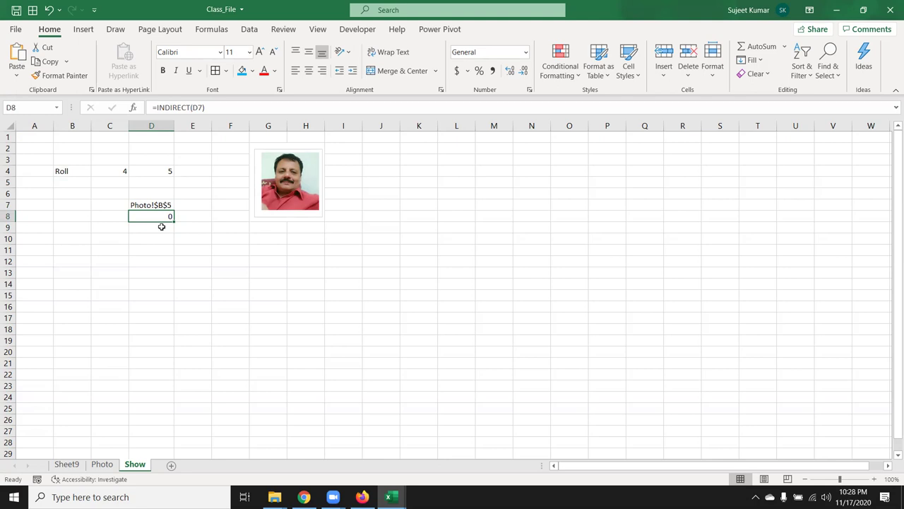
key("Up")
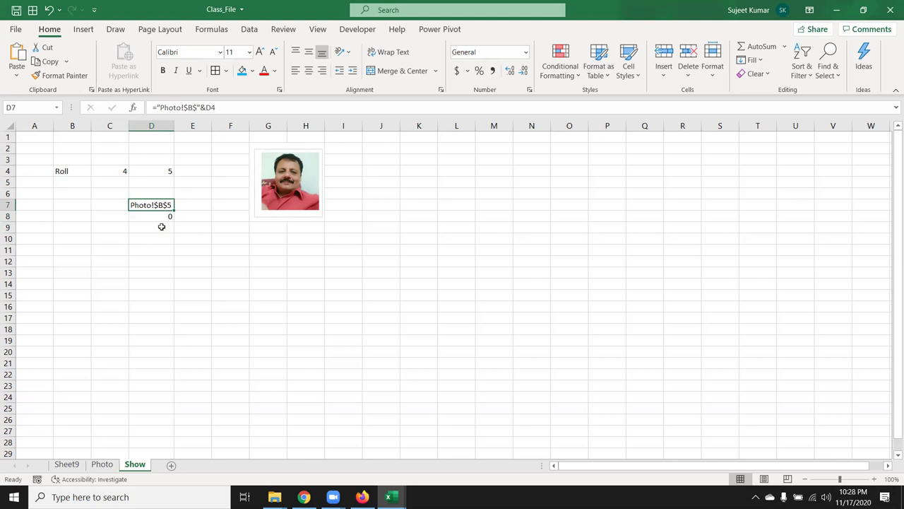
Start rewriting the picture's link as INDIRECT("Photo!$B$"&MATCH( in the formula bar
left_click(311, 185)
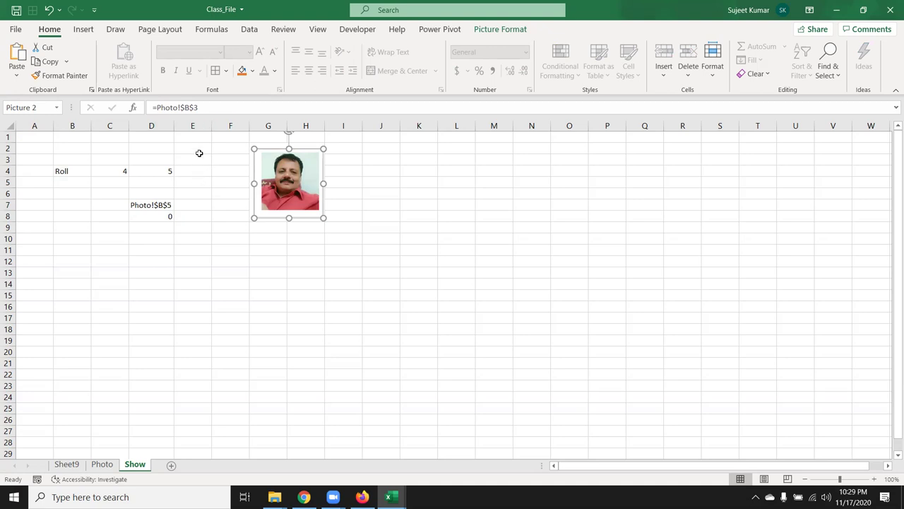
left_click(204, 110)
key("BackSpace")
key("BackSpace")
key("BackSpace")
key("BackSpace")
key("BackSpace")
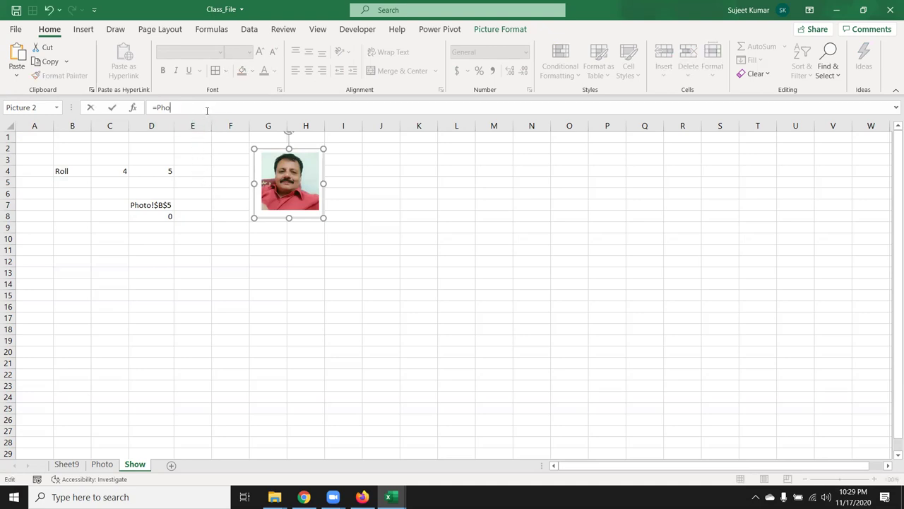
key("Escape")
key("Escape")
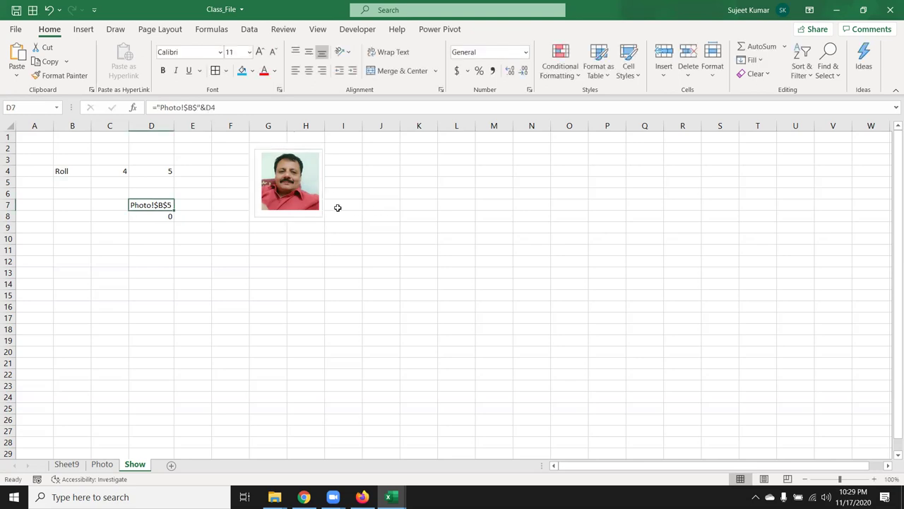
left_click(310, 194)
left_click(158, 106)
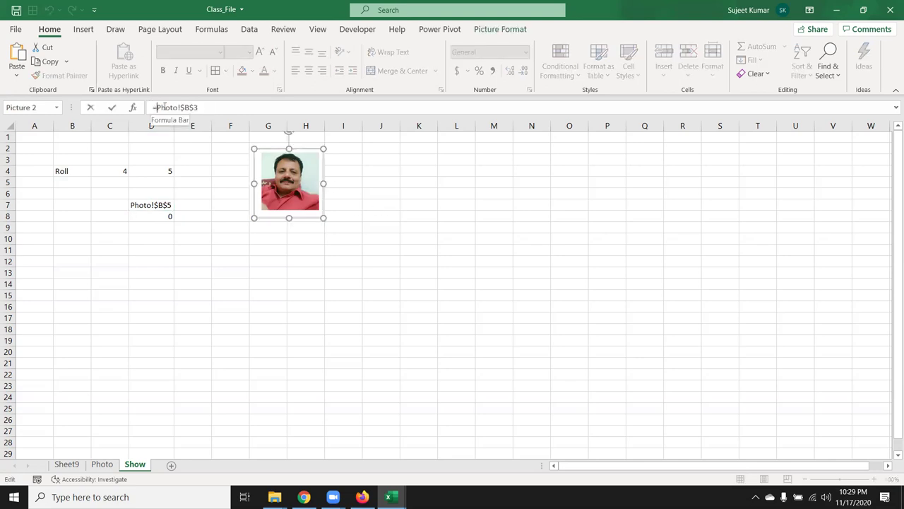
type("ind")
key("Down")
key("Tab")
type("\"")
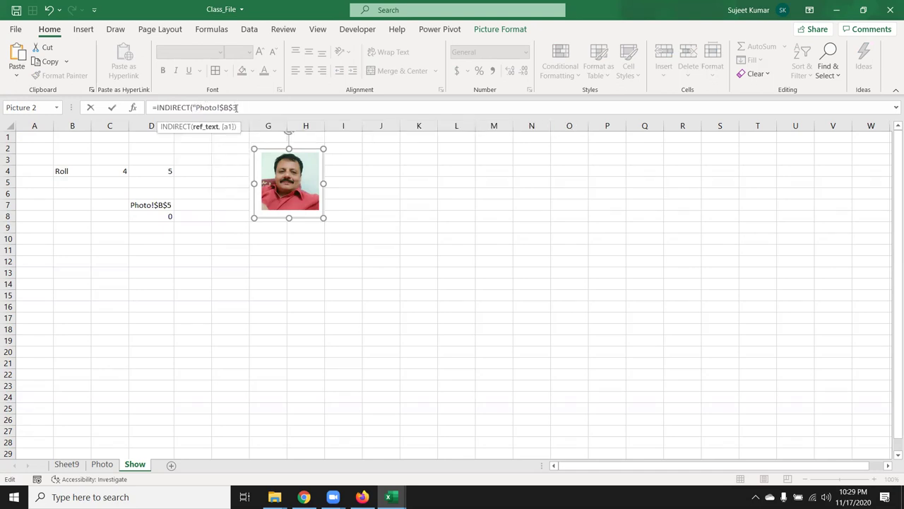
key("BackSpace")
type("\"")
type("&")
type("M")
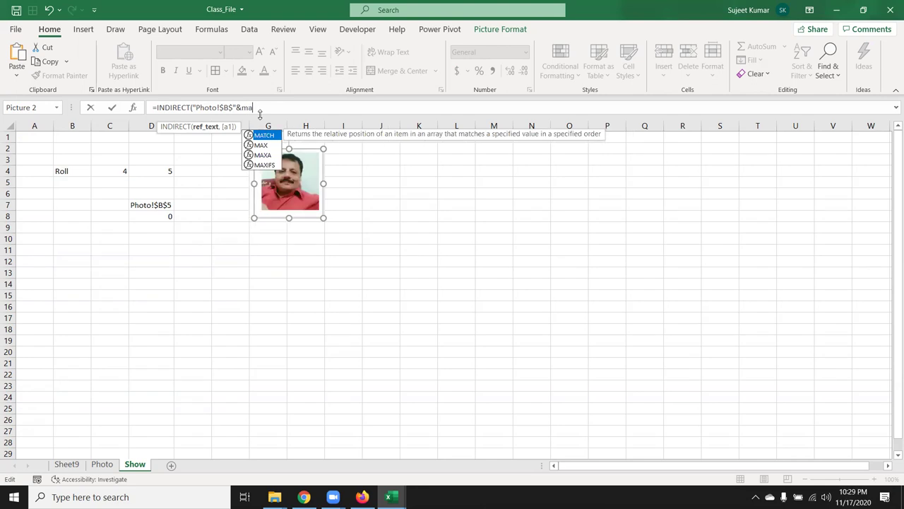
type("ATCH(")
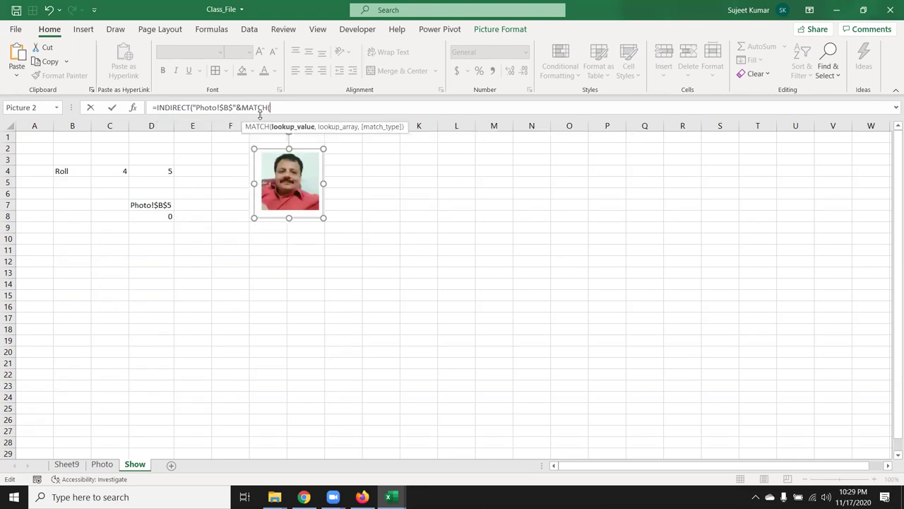
Complete MATCH with $C$4, Photo!$A:$A and 0, and confirm; Excel rejects it
left_click(111, 171)
key("F4")
type(",")
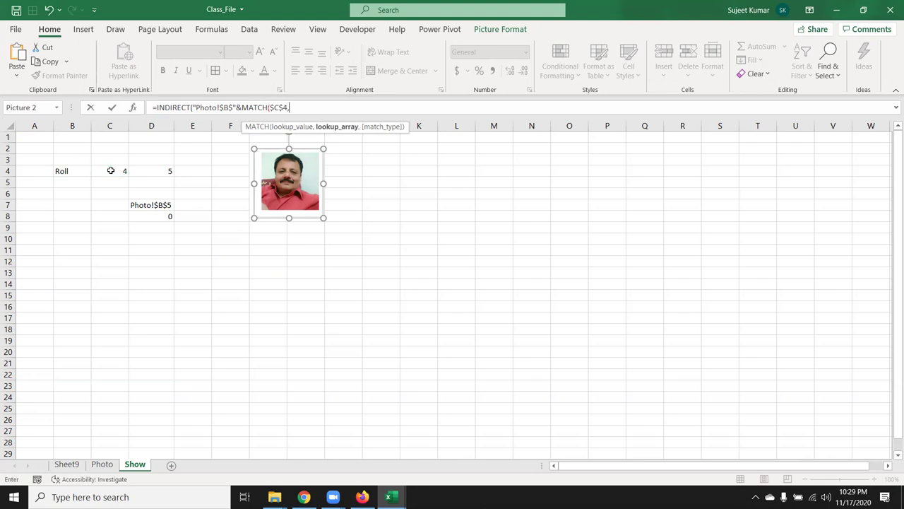
left_click(102, 464)
left_click(50, 126)
key("F4")
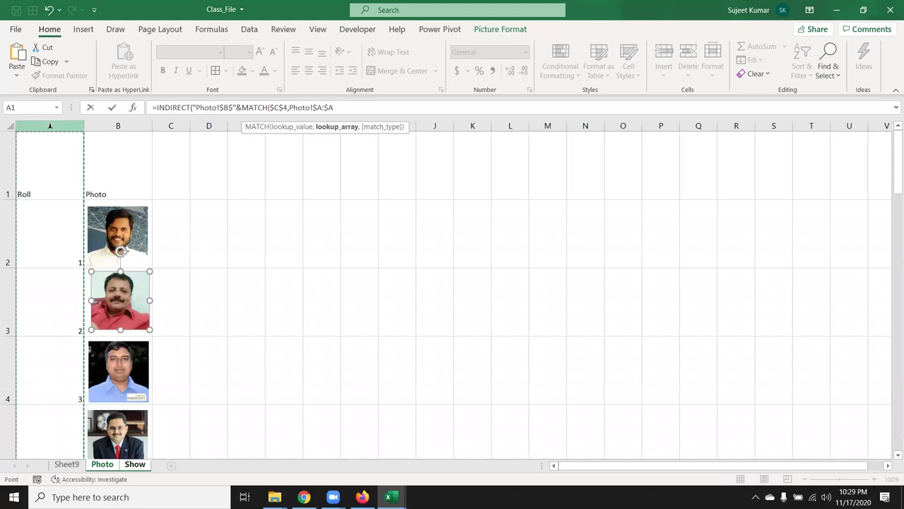
type(",0")
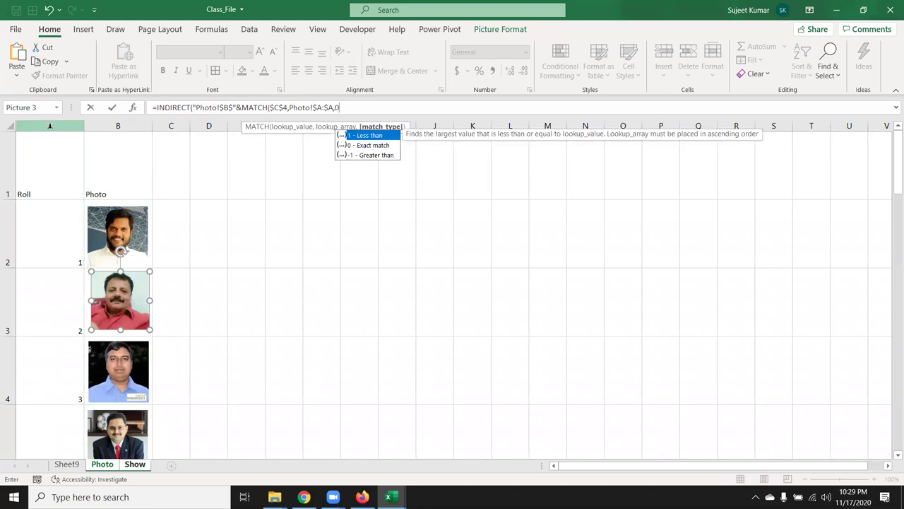
type("))")
key("Return")
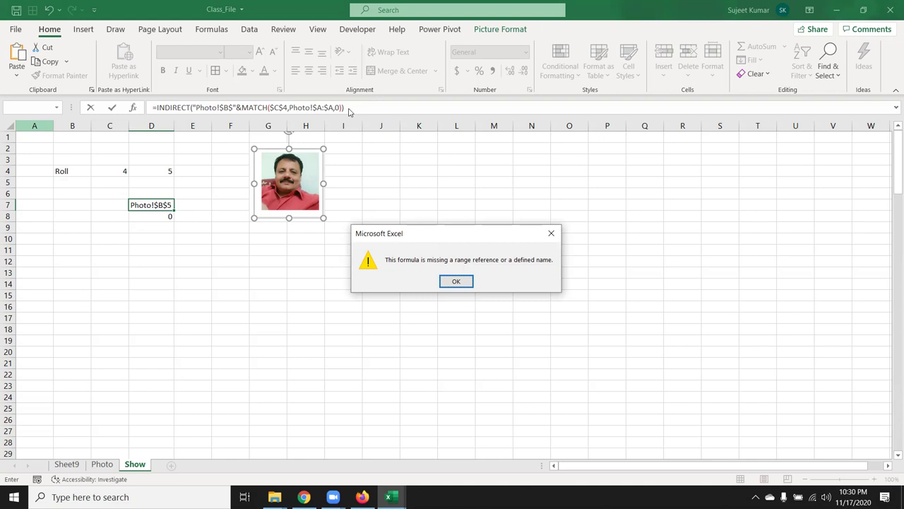
Dismiss the missing-reference error and cancel the unfinished link formula edit
left_click(460, 283)
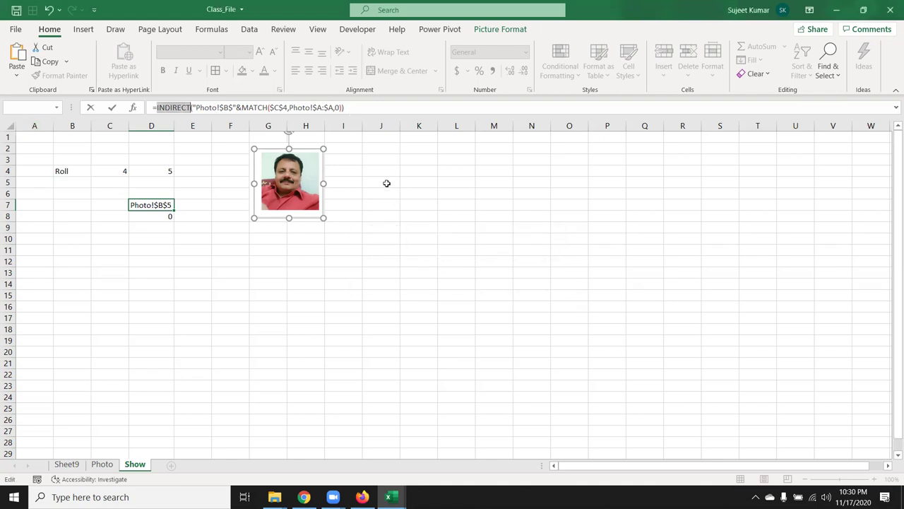
left_click_drag(369, 114, 141, 94)
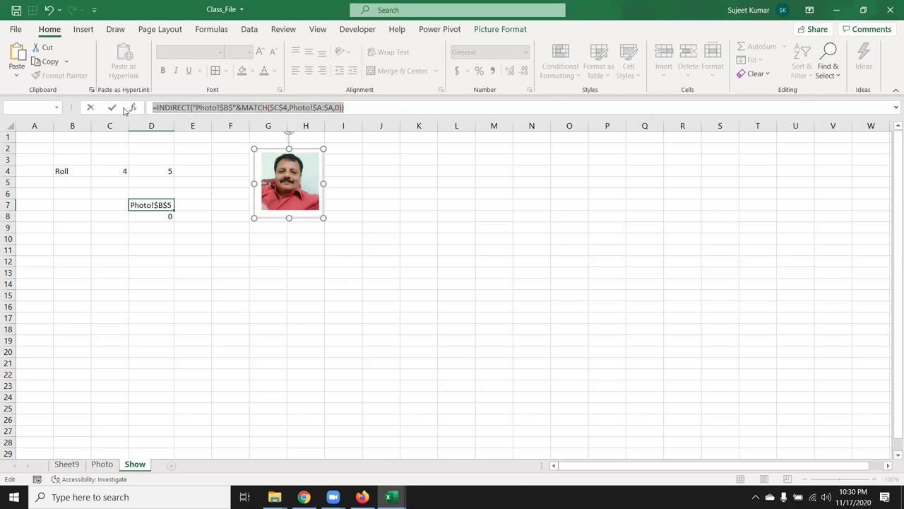
key("Escape")
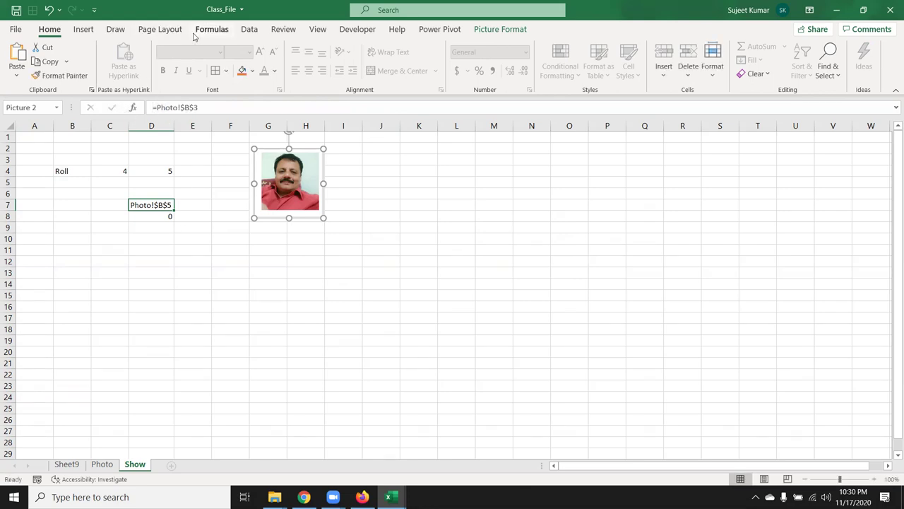
Start a new defined name PH with the pasted INDIRECT/MATCH formula in Refers to
left_click(201, 33)
left_click(374, 48)
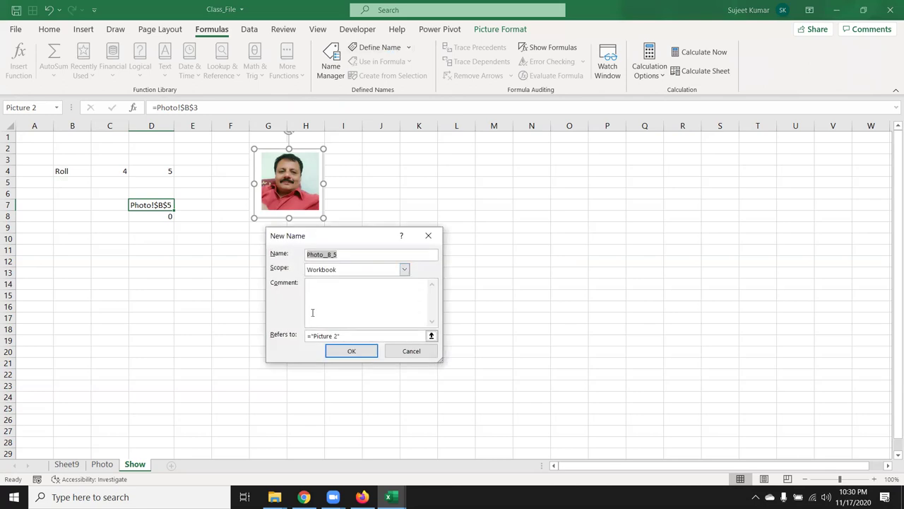
type("PH")
left_click(315, 336)
type("=")
key("ctrl+v")
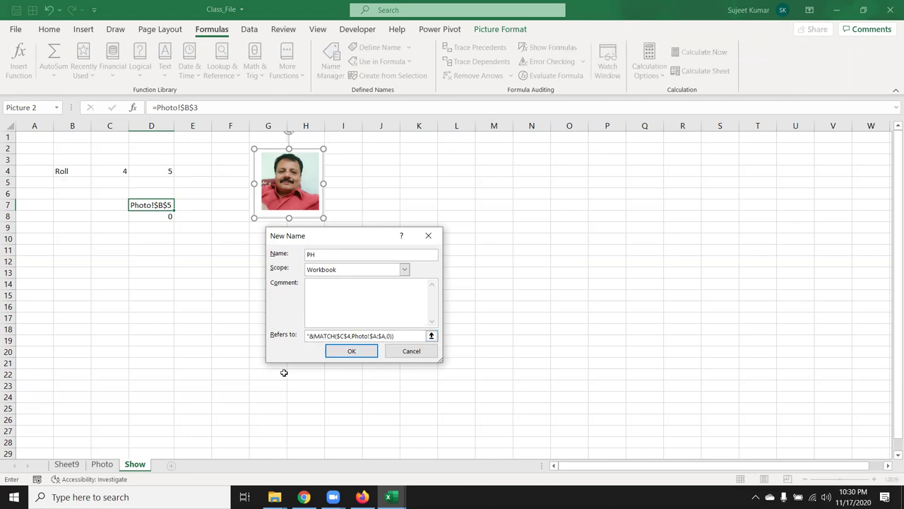
key("shift+Home")
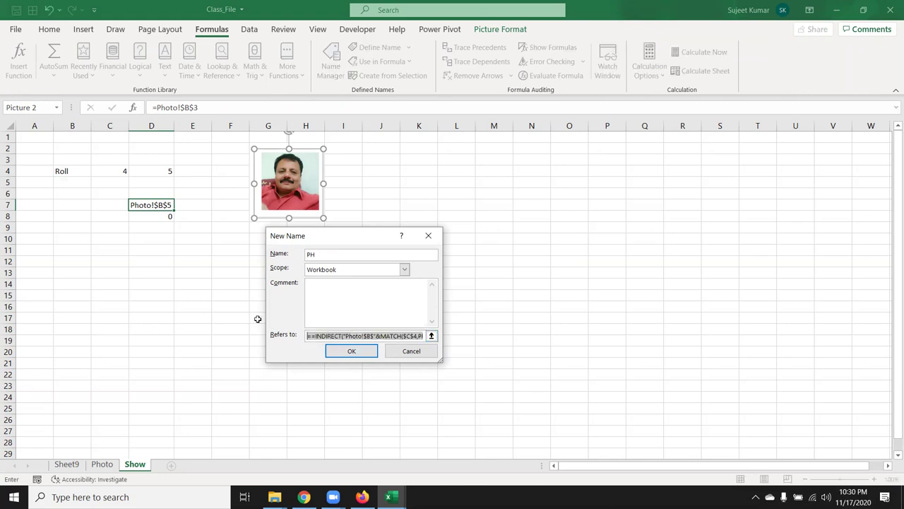
left_click(311, 336)
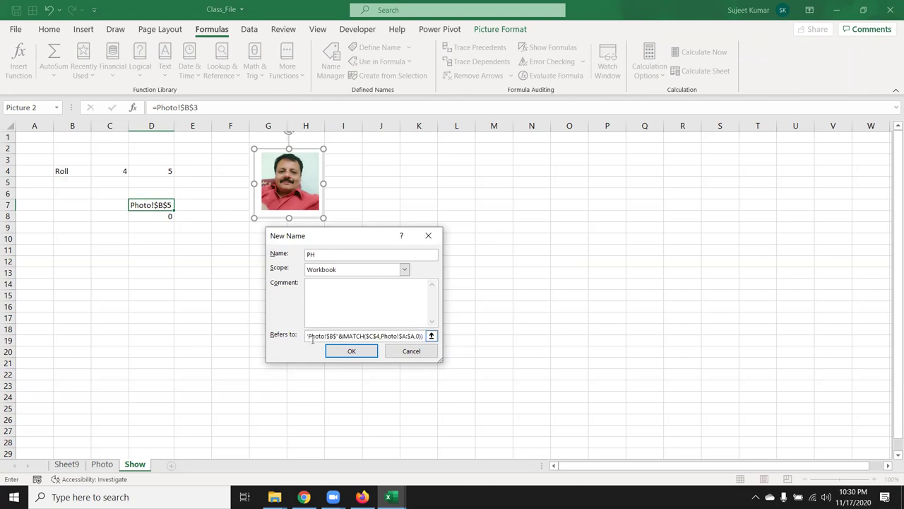
Remove the duplicate '=' from the reference formula and confirm the name PH
left_click(431, 335)
left_click_drag(283, 255, 271, 260)
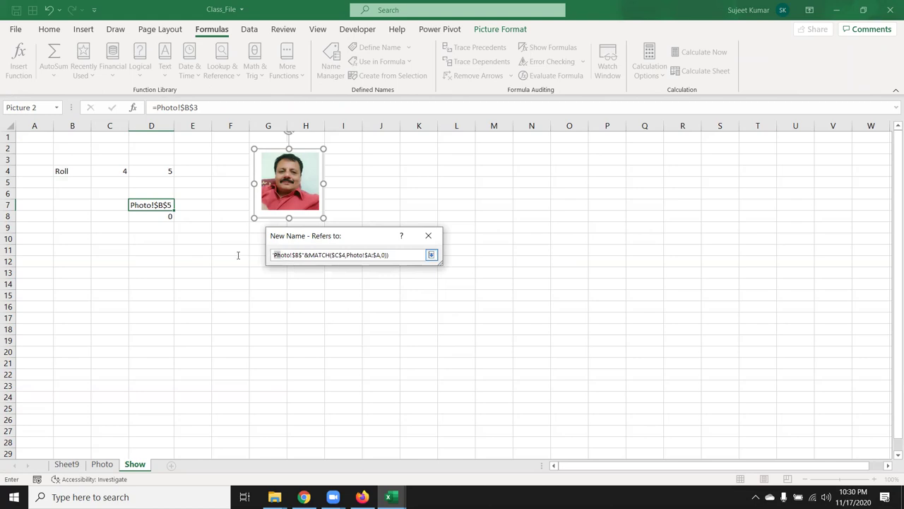
type("==INDIRECT(\"")
left_click(276, 257)
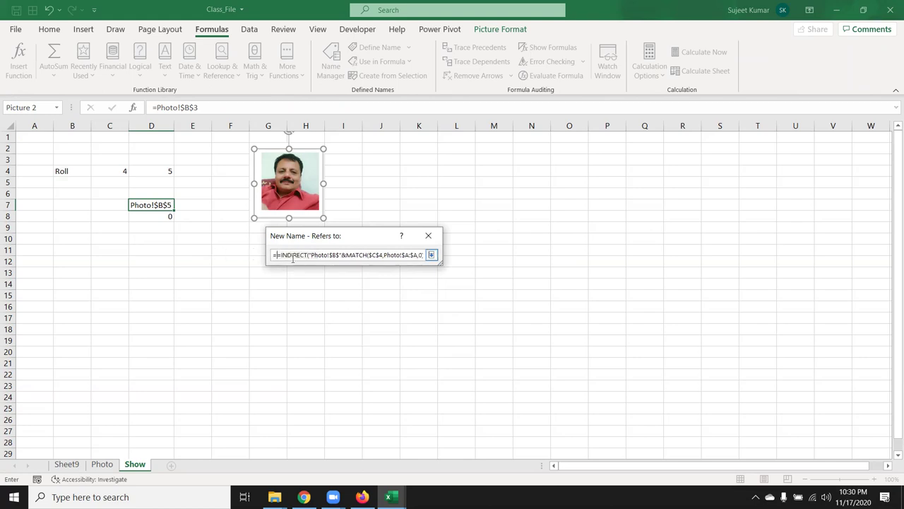
key("BackSpace")
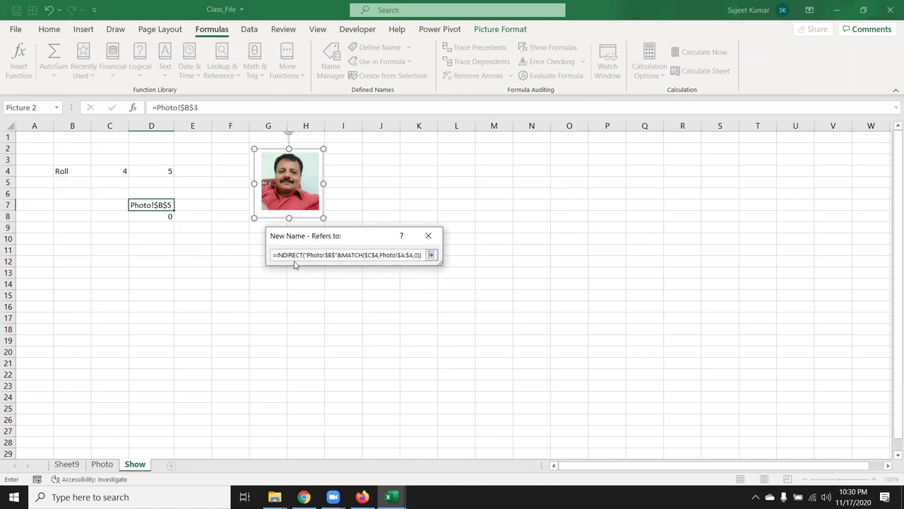
left_click(380, 256)
type(",")
left_click_drag(401, 254, 421, 255)
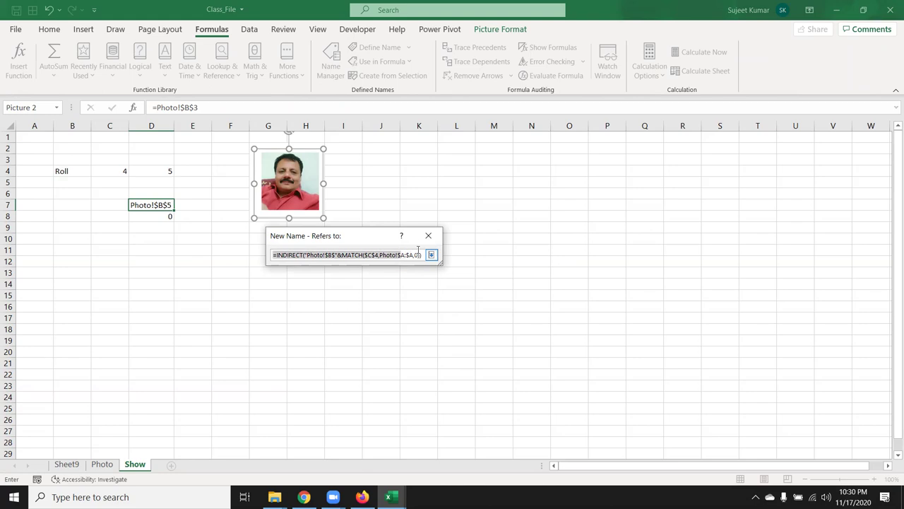
left_click(432, 255)
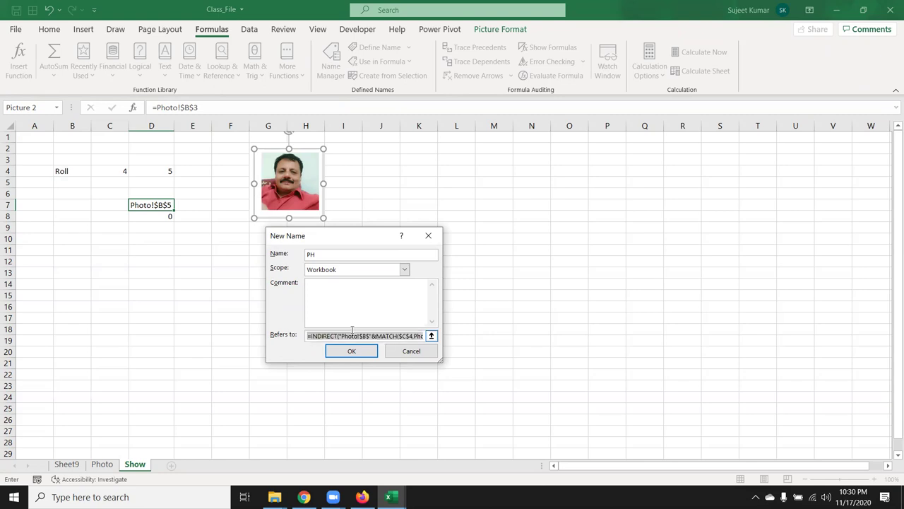
left_click(350, 352)
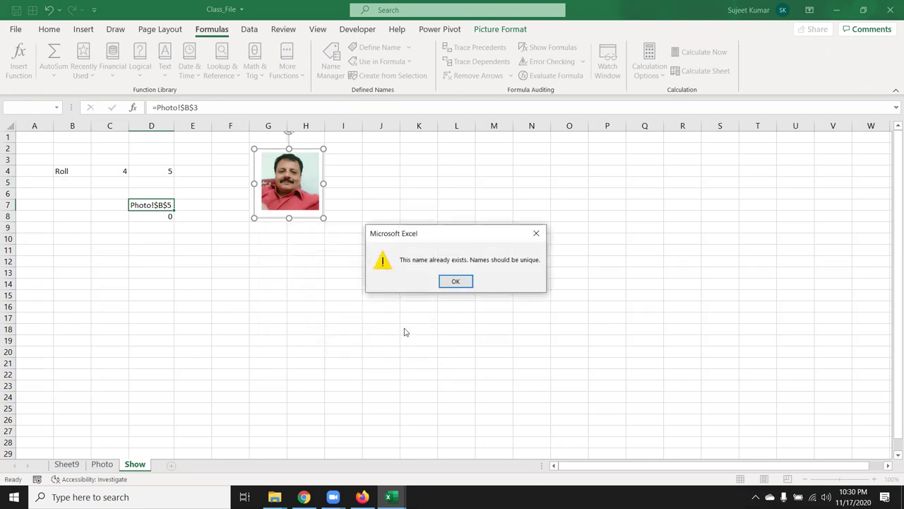
After the duplicate-name warning, define SSH as =INDIRECT("Photo!$B$"&MATCH($C$4,Photo!$A:$A,0))
left_click(456, 282)
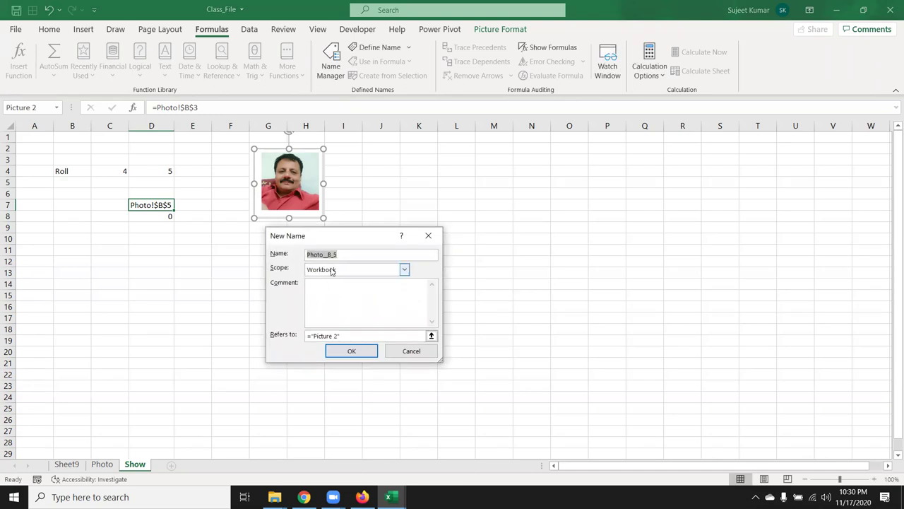
type("SSH")
left_click_drag(365, 335, 180, 314)
type("=")
key("ctrl+v")
left_click_drag(394, 336, 308, 335)
left_click(308, 335)
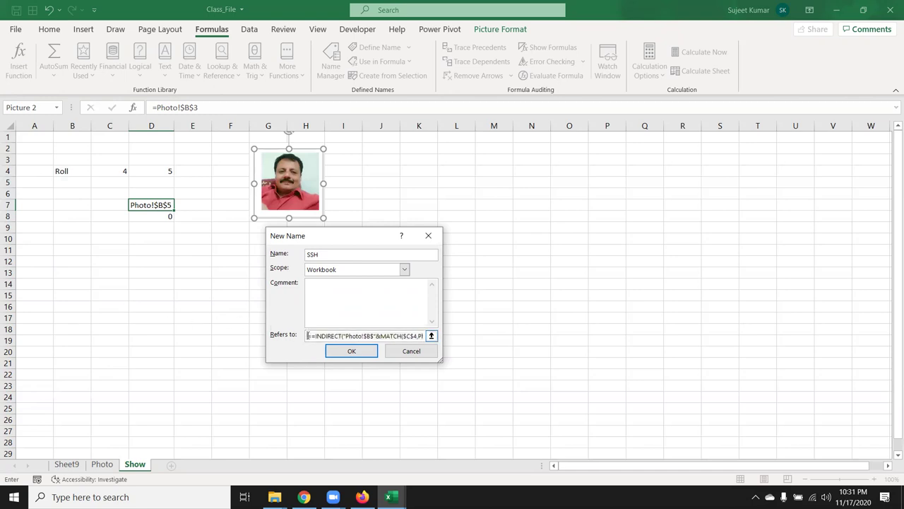
left_click(346, 353)
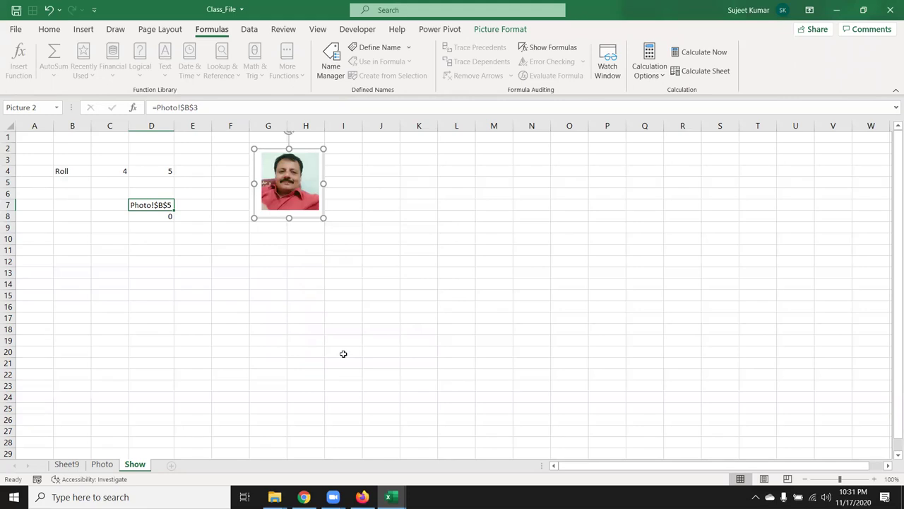
Test roll numbers 1 and 2 in cell C4
left_click(272, 293)
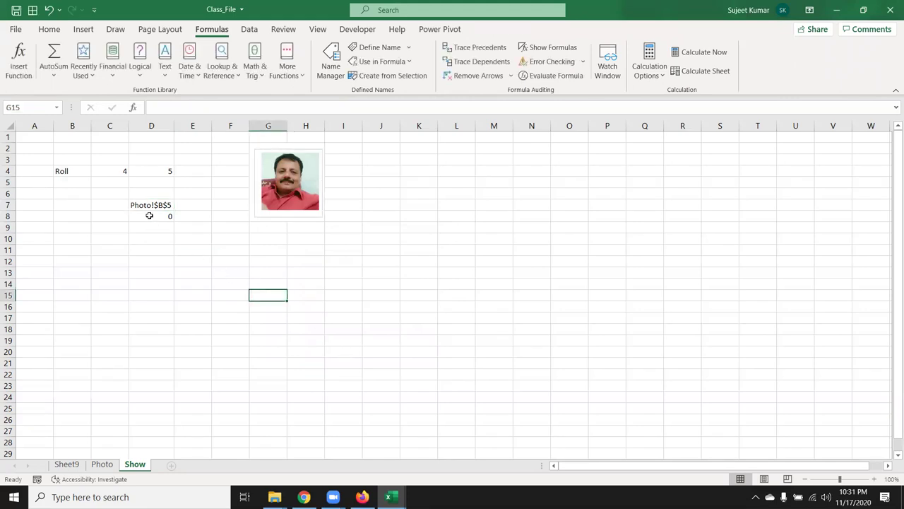
left_click(110, 173)
type("1")
key("Return")
left_click(111, 174)
type("2")
key("Return")
left_click(110, 174)
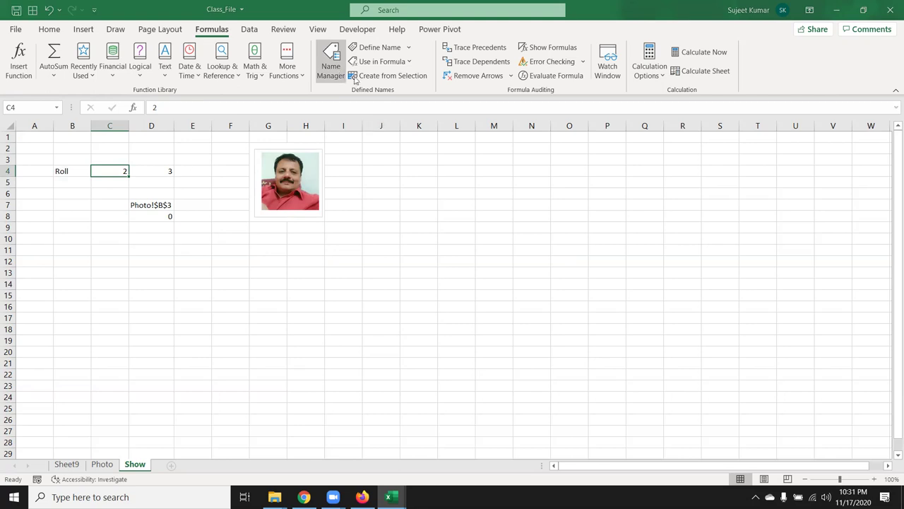
Check the SSH name's formula in Name Manager
left_click(330, 62)
left_click(275, 236)
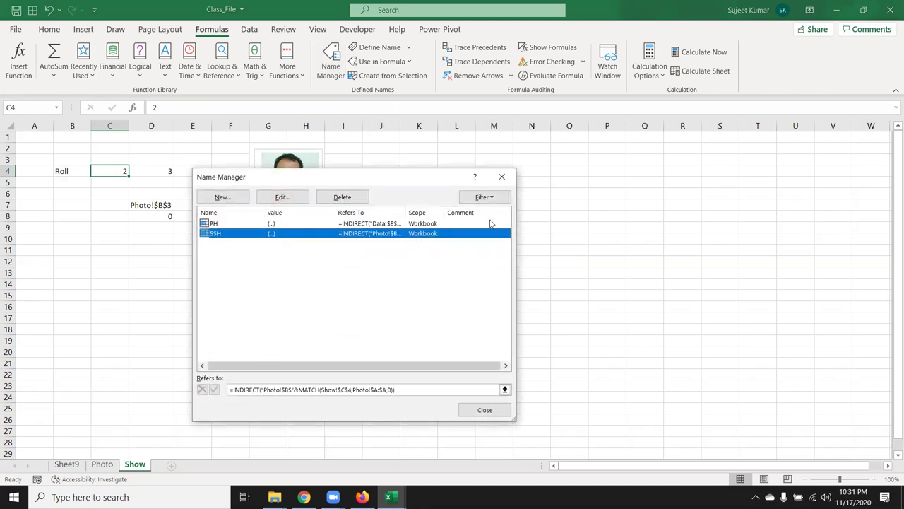
left_click(501, 177)
Replace the photo's link formula with =SSH
left_click(290, 177)
left_click_drag(218, 107, 153, 106)
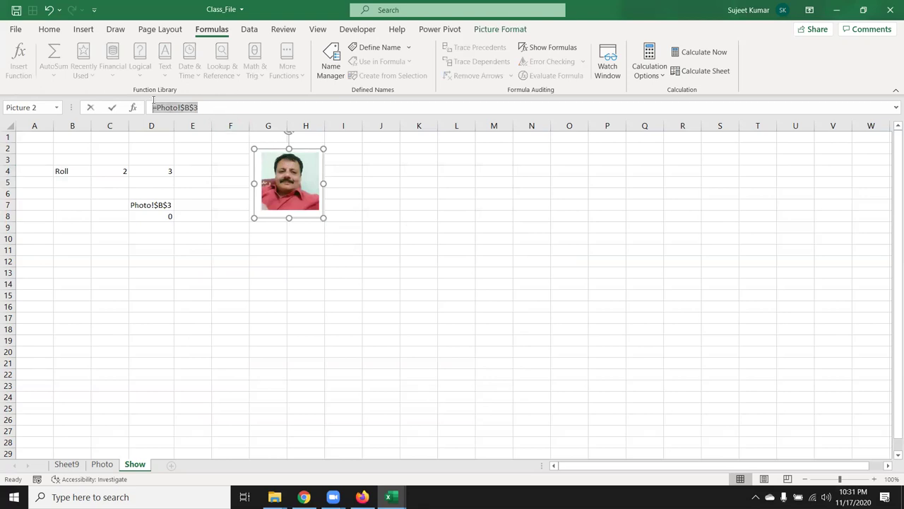
type("=ssh")
key("Tab")
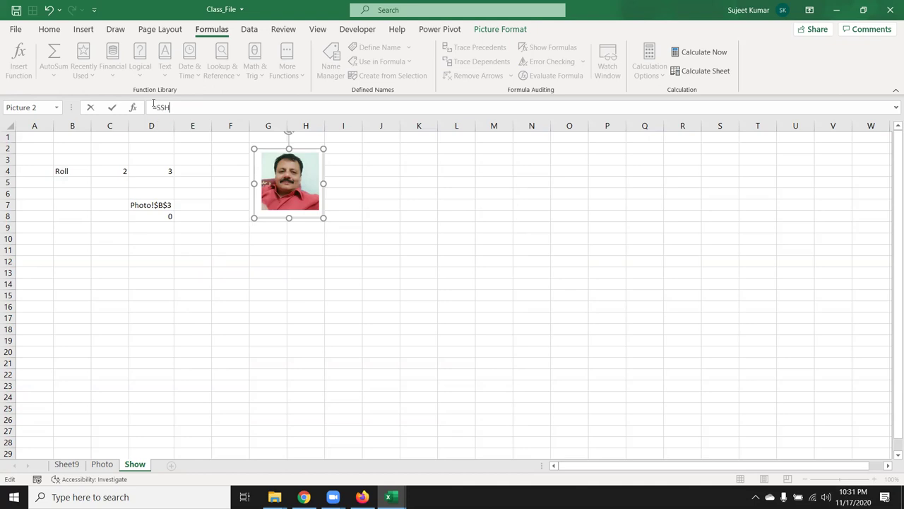
key("Return")
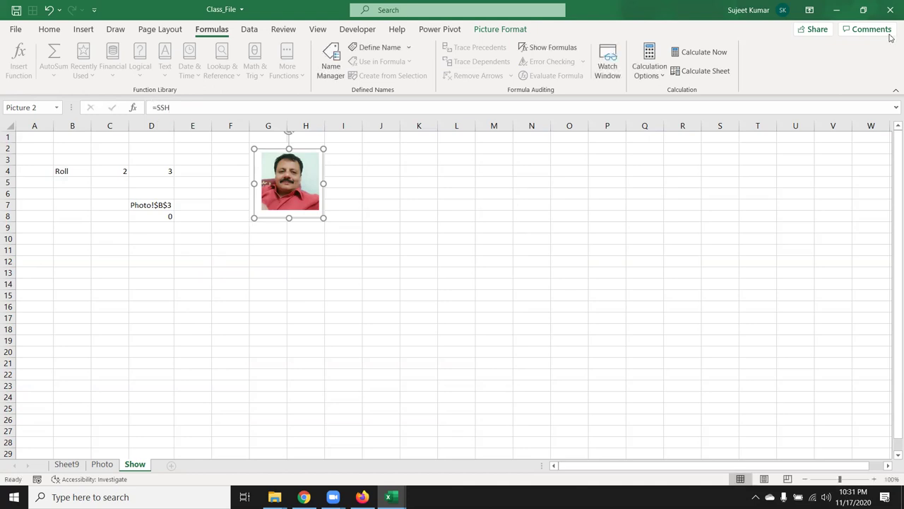
Enter roll numbers 1, 2, 3, 4, 1, 2 in C4, watching the photo change each time
left_click(121, 171)
type("1")
key("Return")
left_click(120, 171)
type("2")
key("Return")
left_click(120, 171)
type("3")
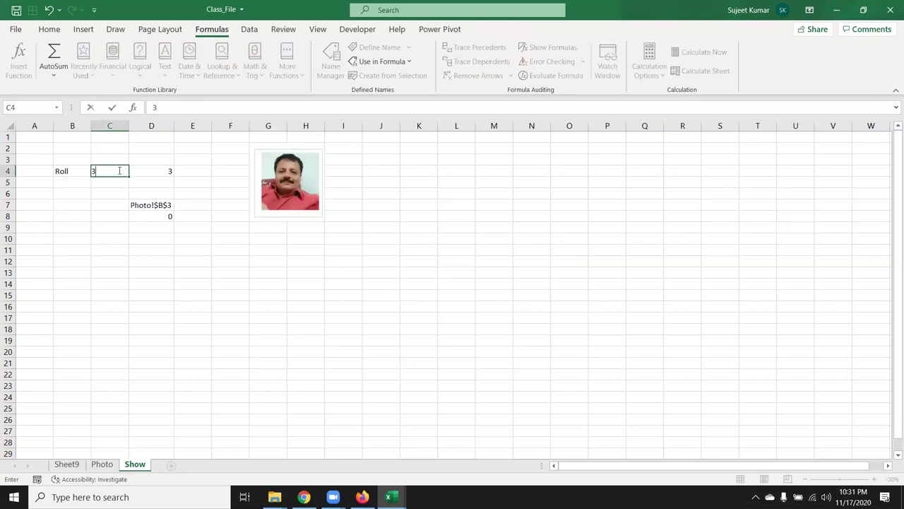
key("Return")
left_click(119, 171)
type("4")
key("Return")
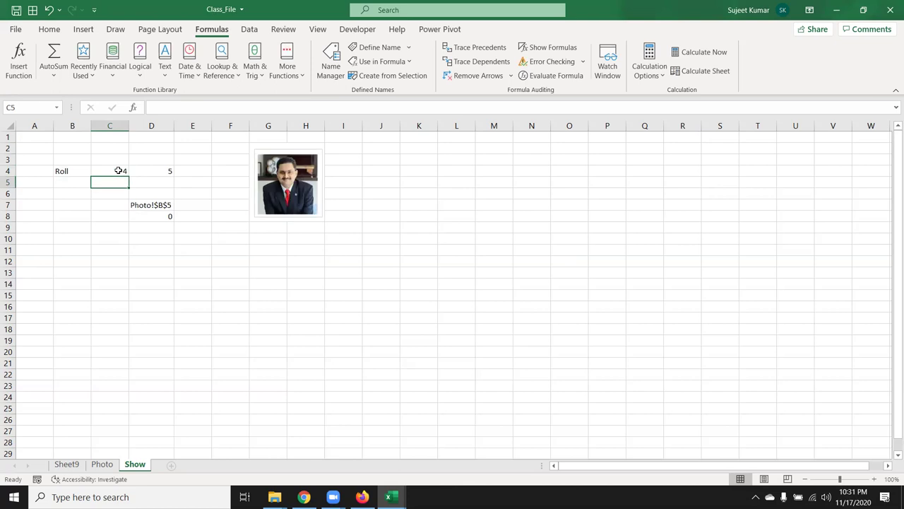
left_click(119, 171)
type("1")
key("Return")
left_click(118, 171)
type("2")
key("Return")
left_click(118, 170)
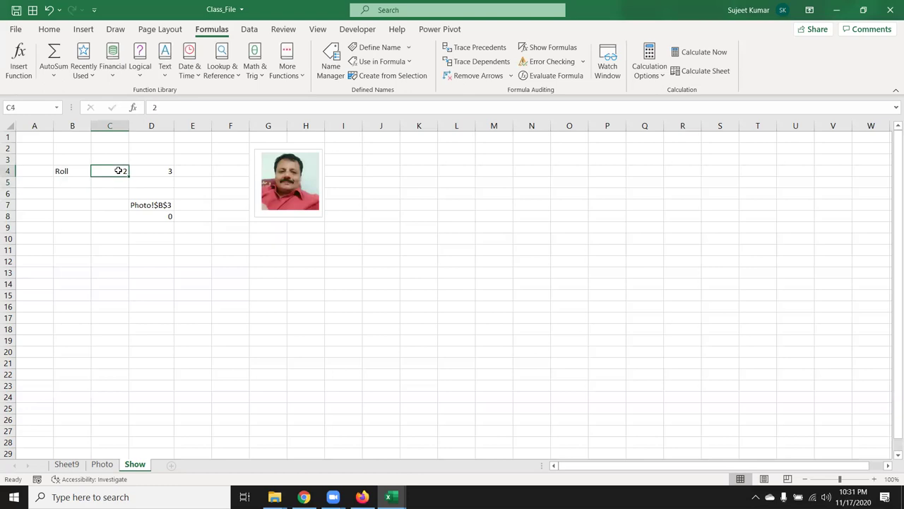
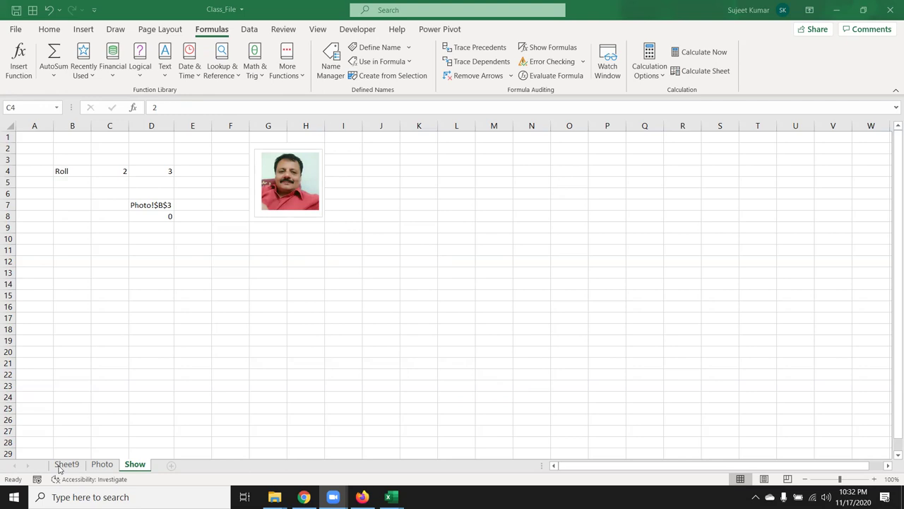
Copy cell B2 with the first photo on the Photo sheet
left_click(108, 470)
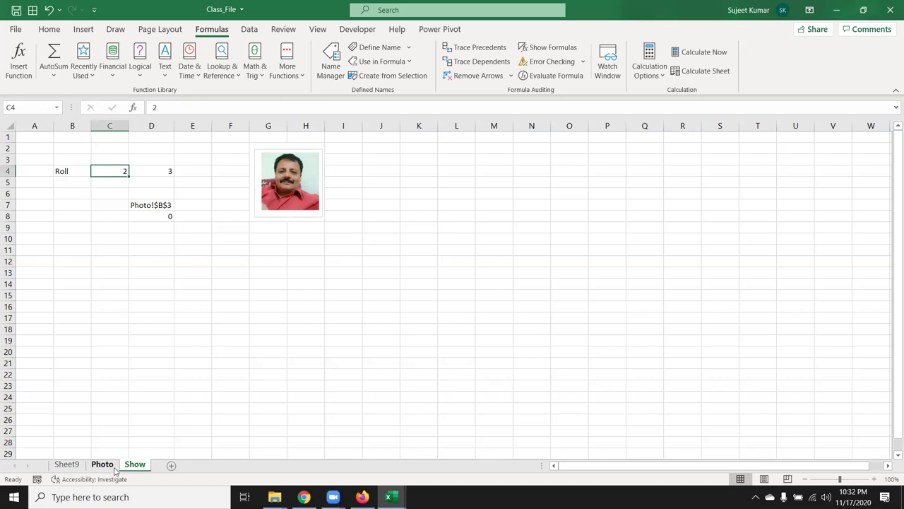
left_click(103, 464)
left_click(192, 244)
left_click(148, 245)
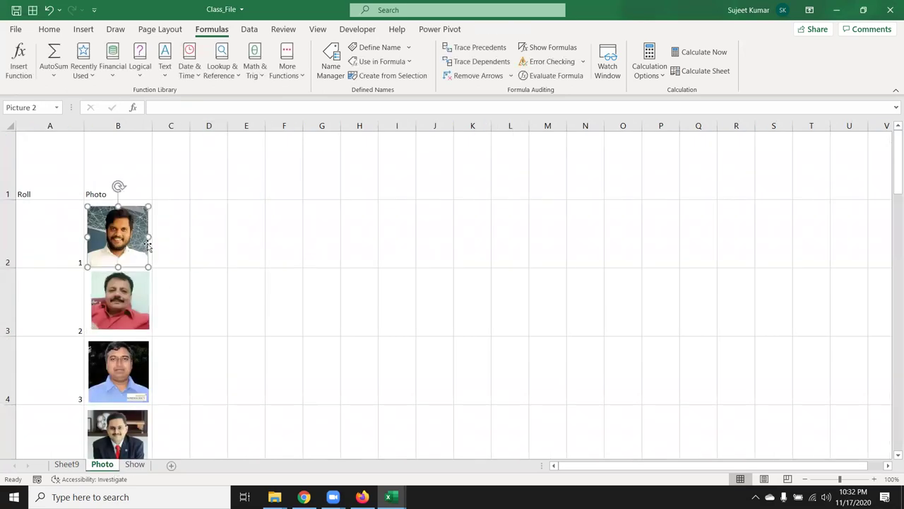
left_click(157, 240)
key("Left")
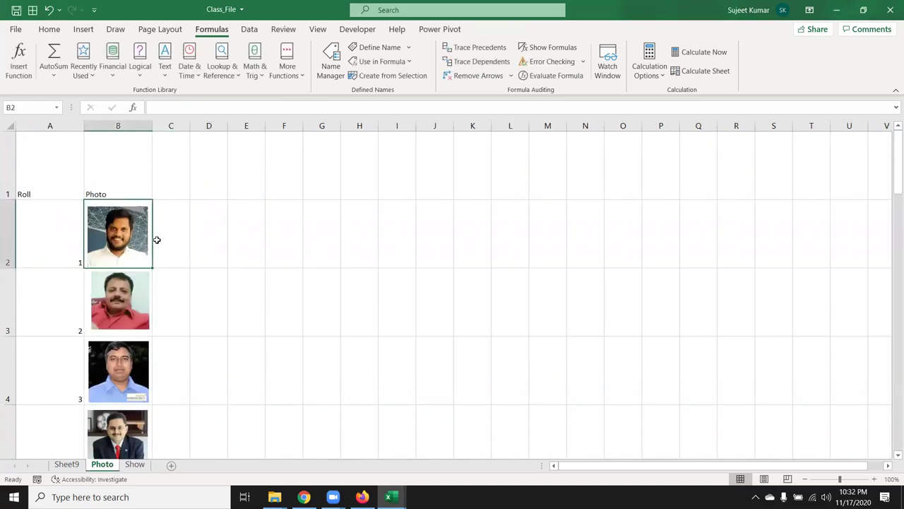
key("ctrl+c")
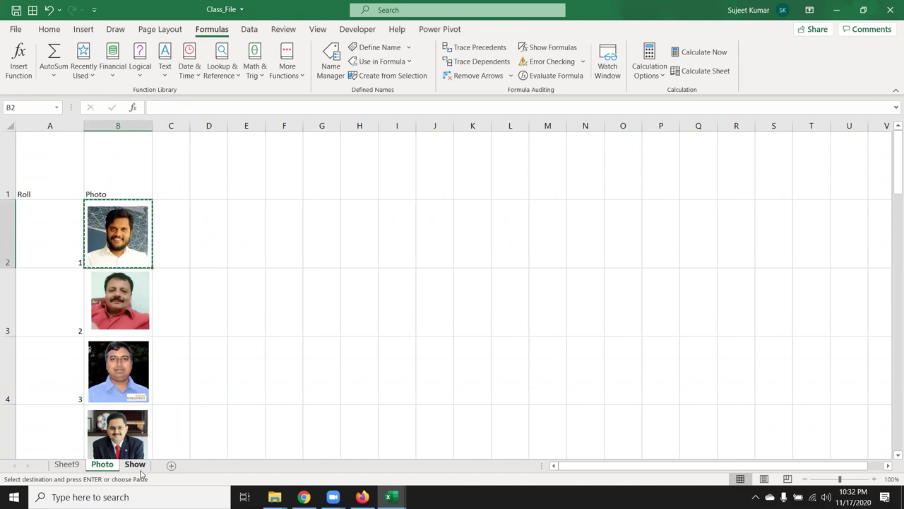
Paste the copied cell onto the Show sheet as a linked picture and select it
left_click(138, 467)
left_click(395, 284)
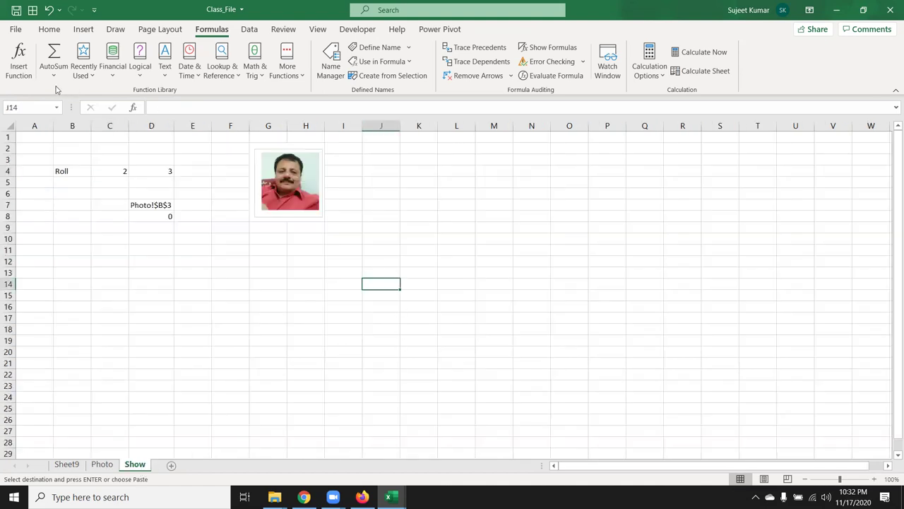
left_click(49, 29)
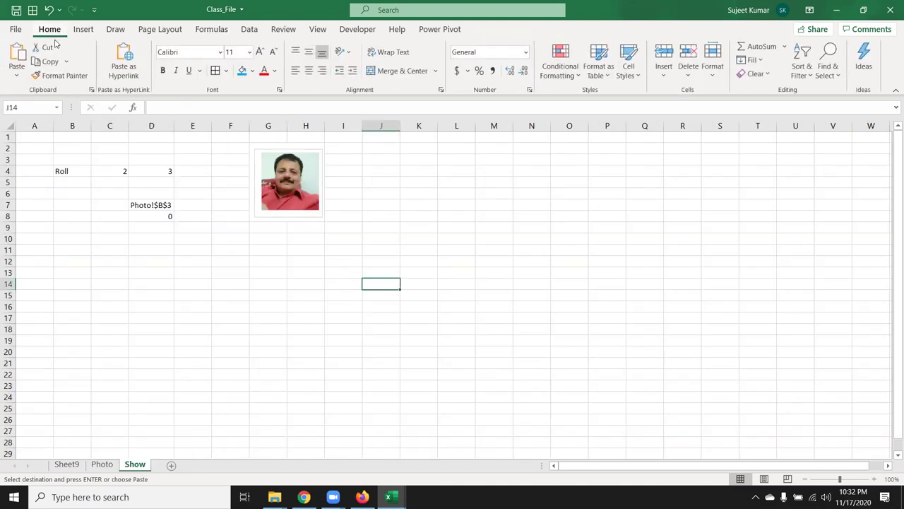
left_click(17, 74)
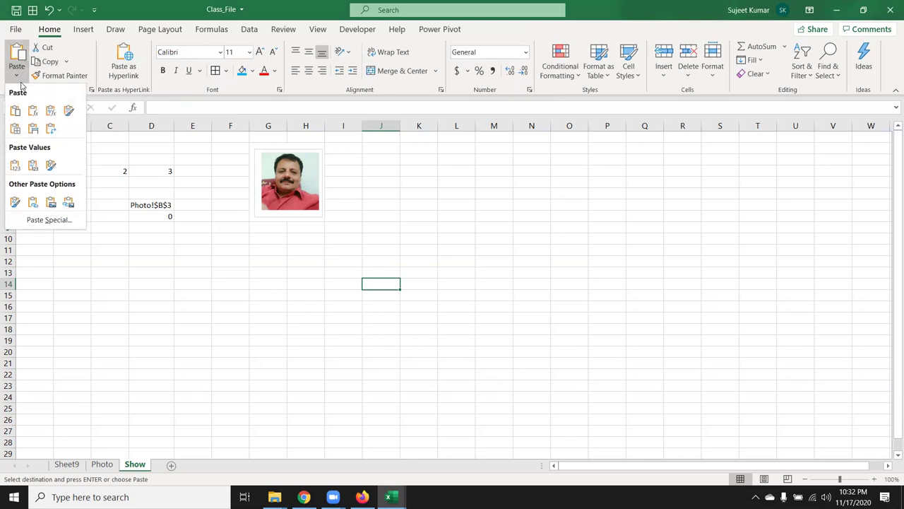
left_click(69, 203)
left_click(238, 272)
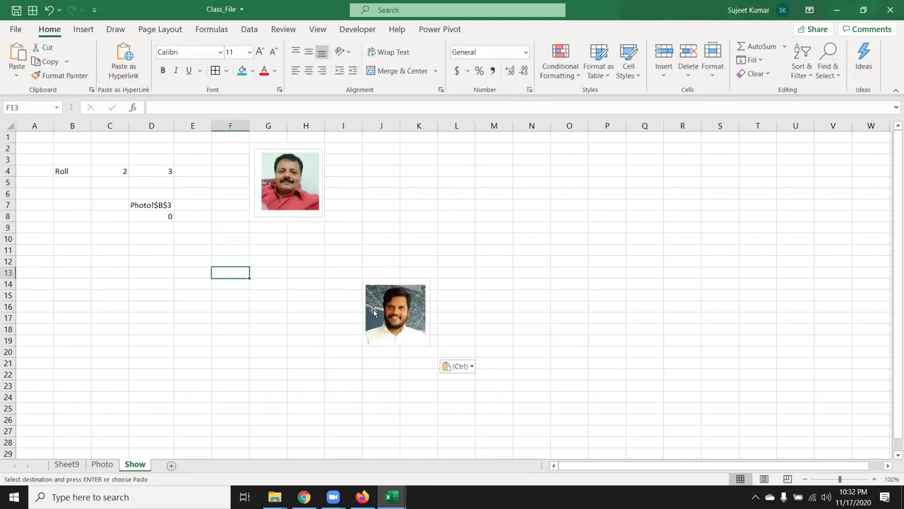
left_click(360, 289)
left_click(177, 108)
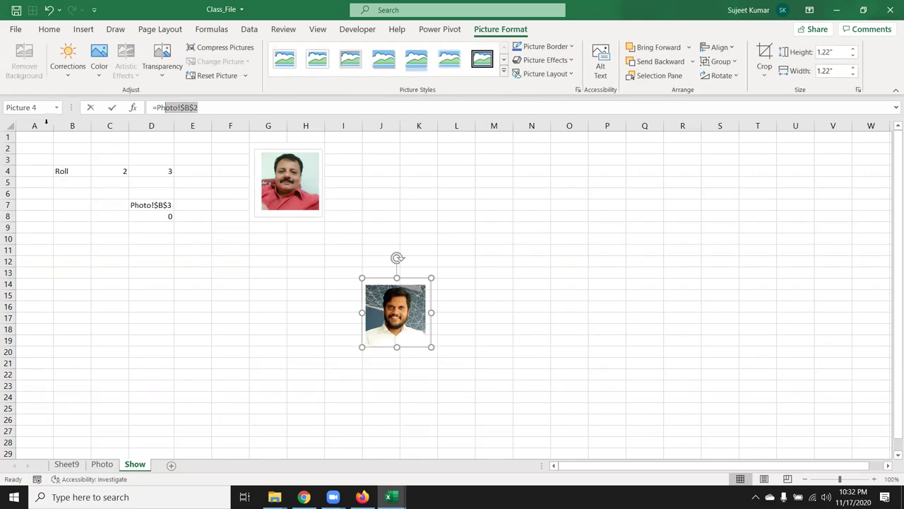
double_click(169, 107)
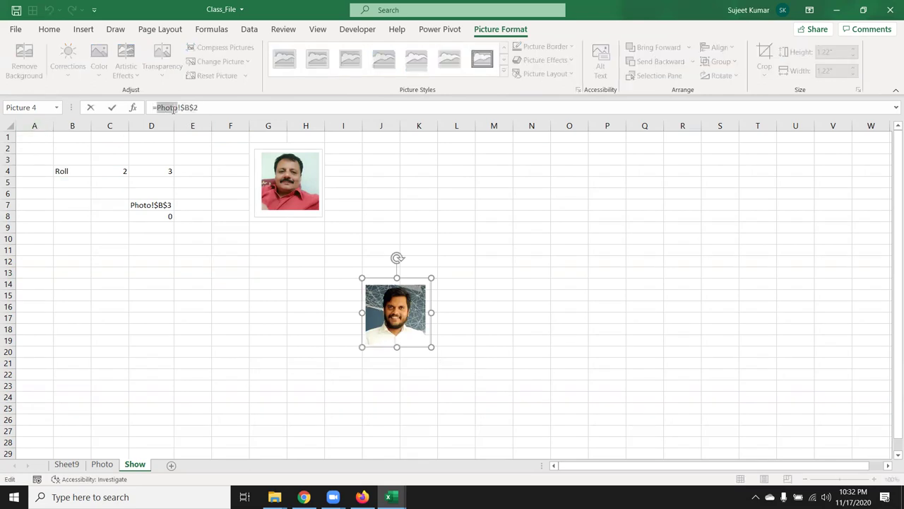
left_click(109, 465)
left_click_drag(180, 107, 199, 108)
left_click(209, 106)
left_click_drag(209, 106, 194, 108)
key("Return")
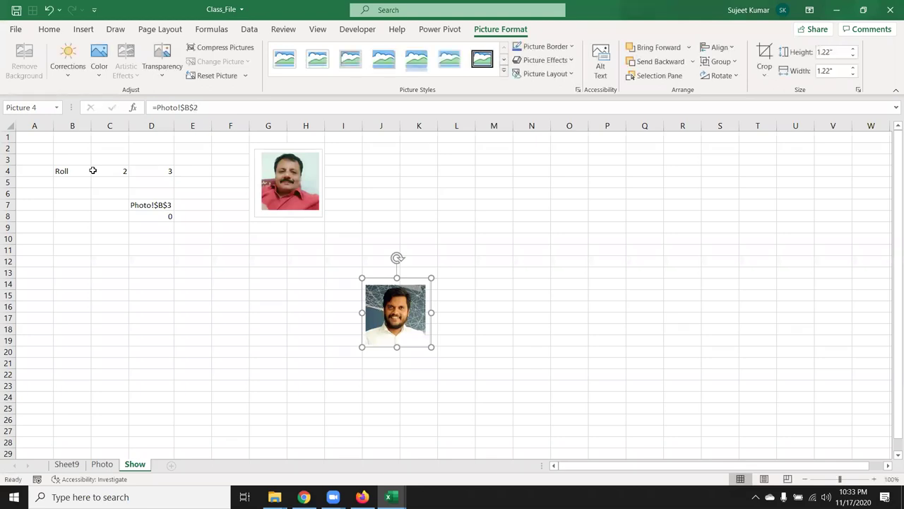
left_click(115, 289)
double_click(164, 172)
double_click(164, 172)
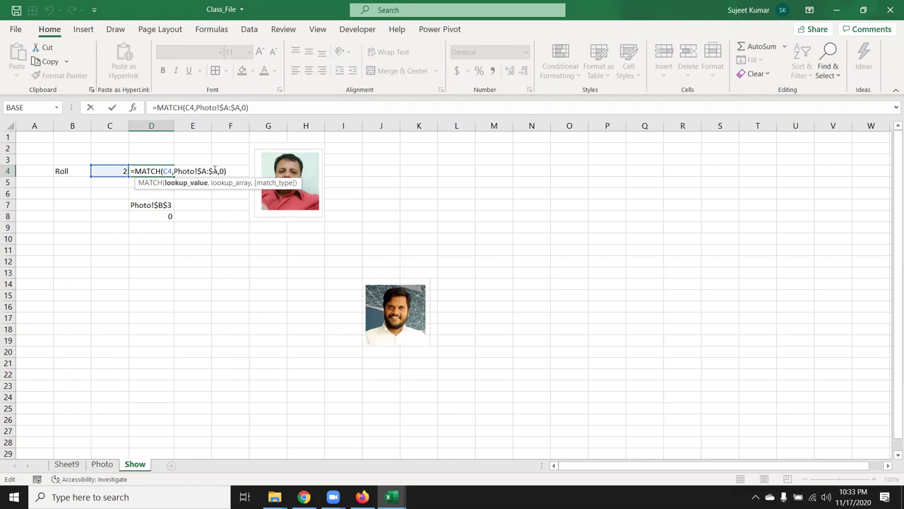
key("Return")
double_click(140, 205)
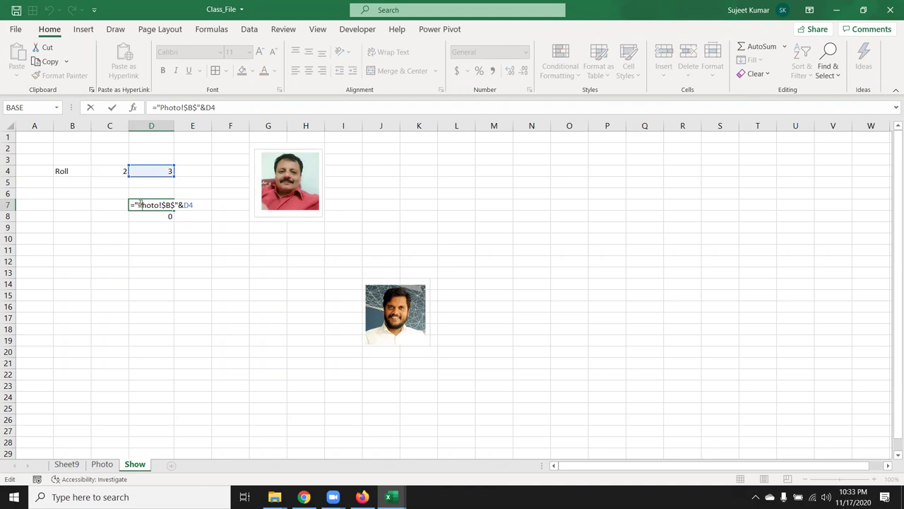
left_click_drag(135, 204, 178, 205)
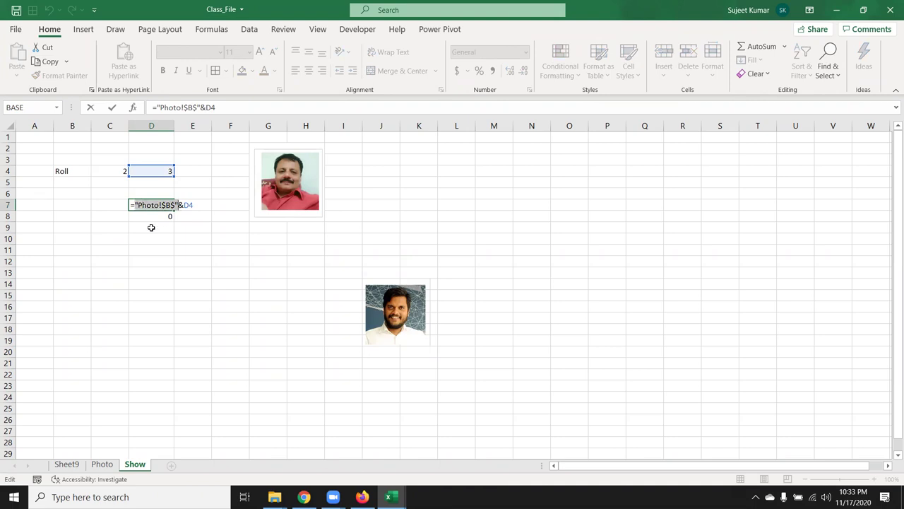
Enter a first name in M7 and a surname in N7
left_click(187, 207)
double_click(187, 208)
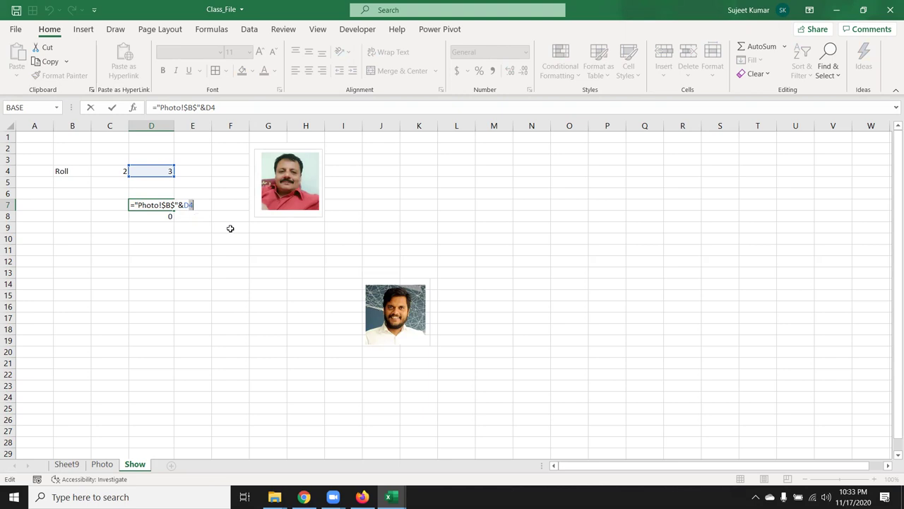
left_click(507, 204)
type("Sujeet")
key("Tab")
type("Kumar")
key("Tab")
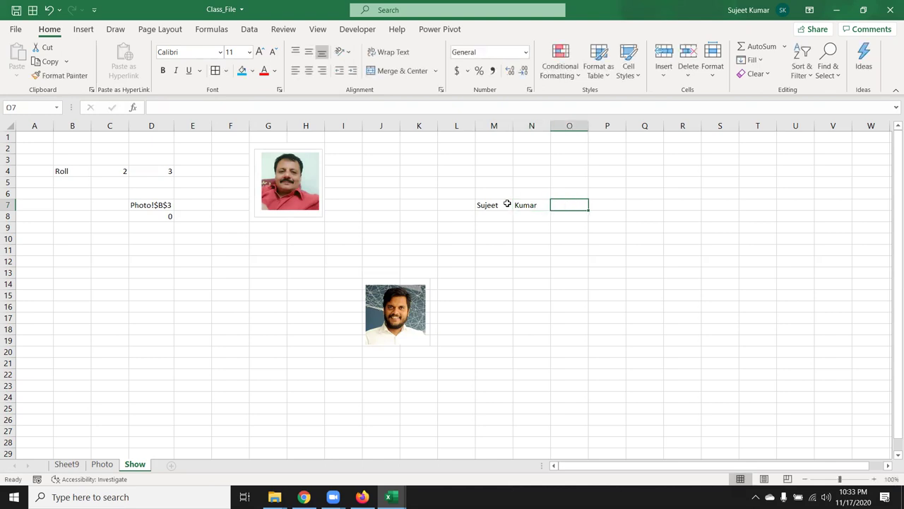
Join the two names in O7 with the formula =M7&N7
type("=")
left_click(498, 209)
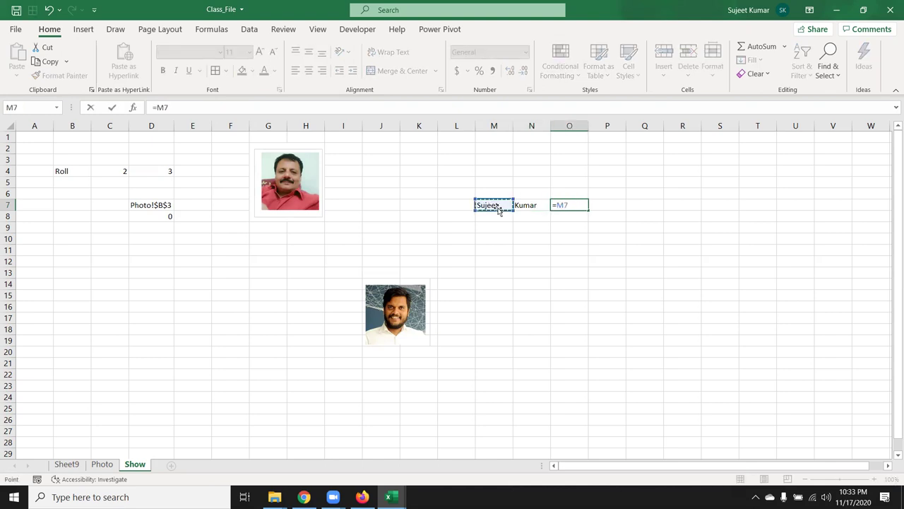
type("&")
left_click(520, 205)
key("Return")
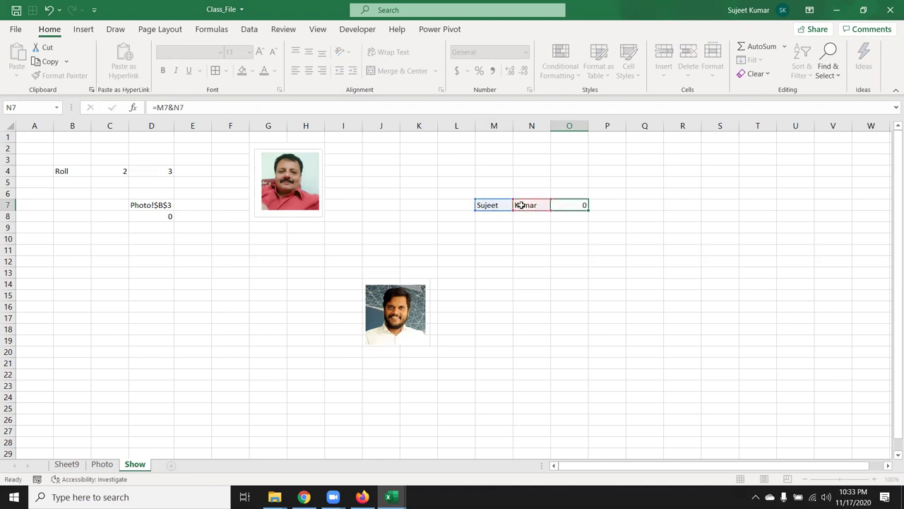
key("Return")
key("Up")
key("Right")
key("Right")
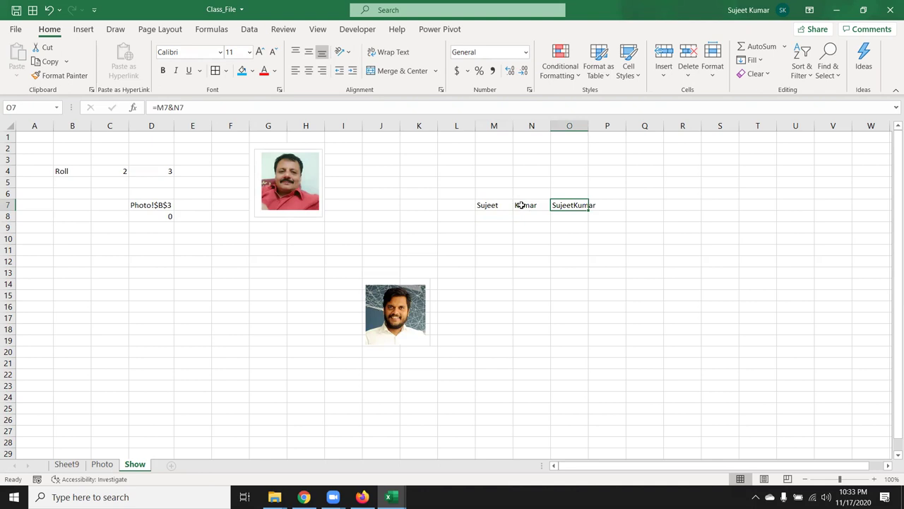
Review D8's INDIRECT formula and D7's Photo!$B$&D4 formula without changing them
left_click(154, 213)
double_click(153, 204)
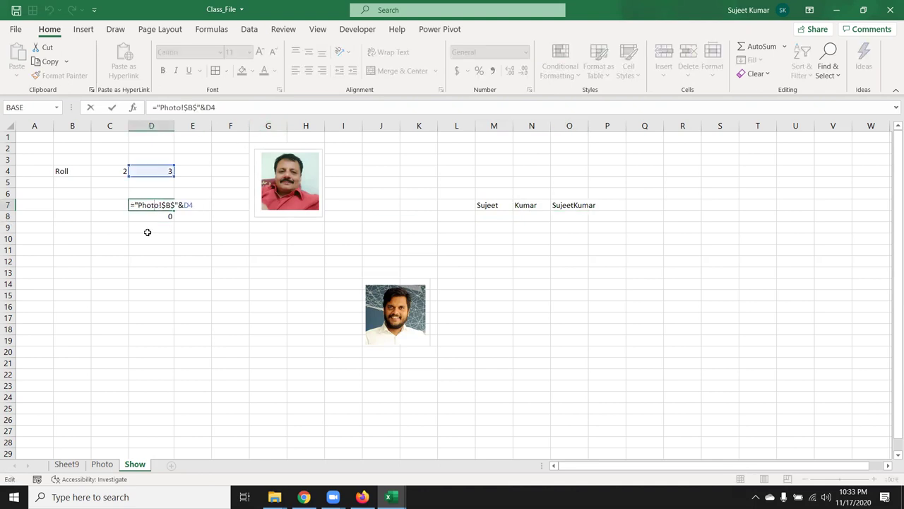
left_click_drag(138, 205, 175, 205)
left_click_drag(183, 205, 194, 205)
key("Return")
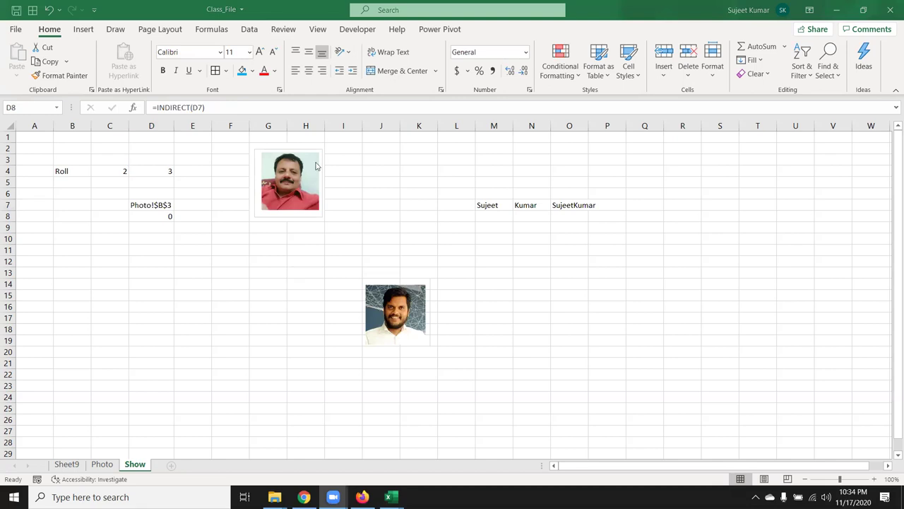
left_click(177, 205)
left_click(161, 205)
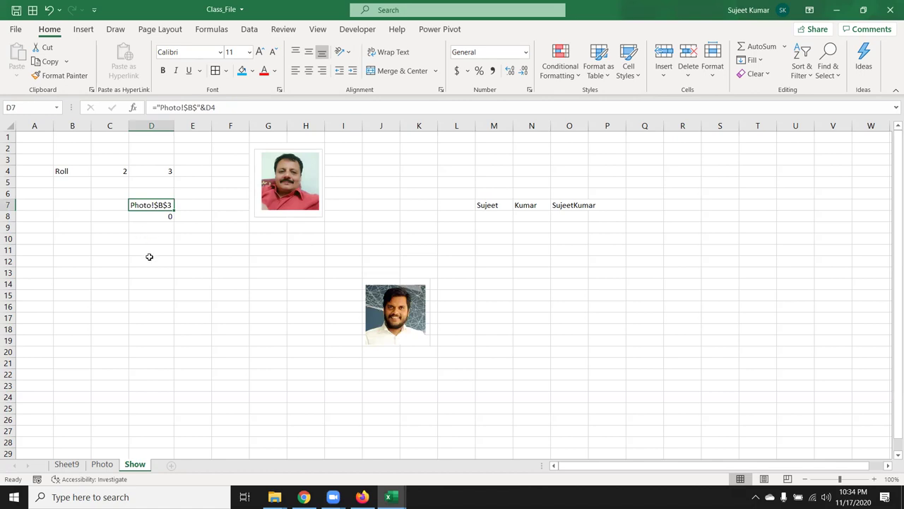
Put =a1 in B15 and enter 265 in A1
left_click(84, 293)
type("=a1")
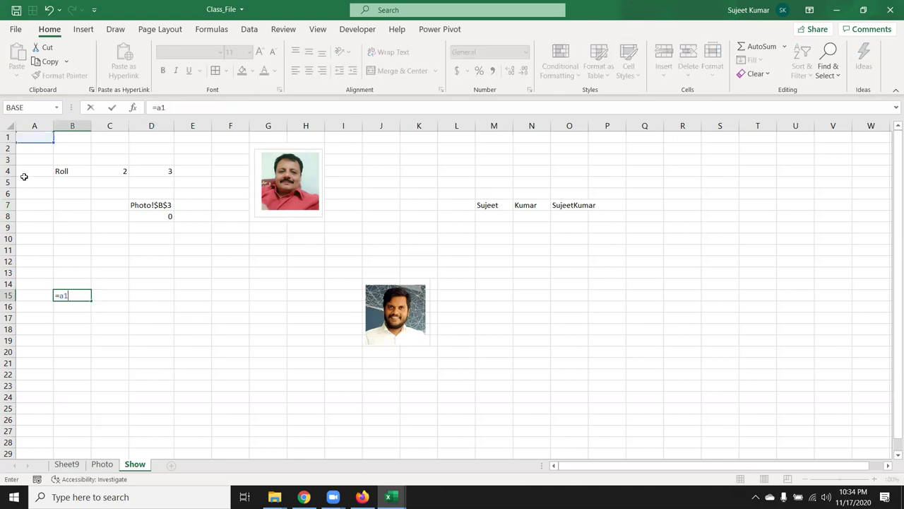
key("ctrl+Return")
left_click(41, 134)
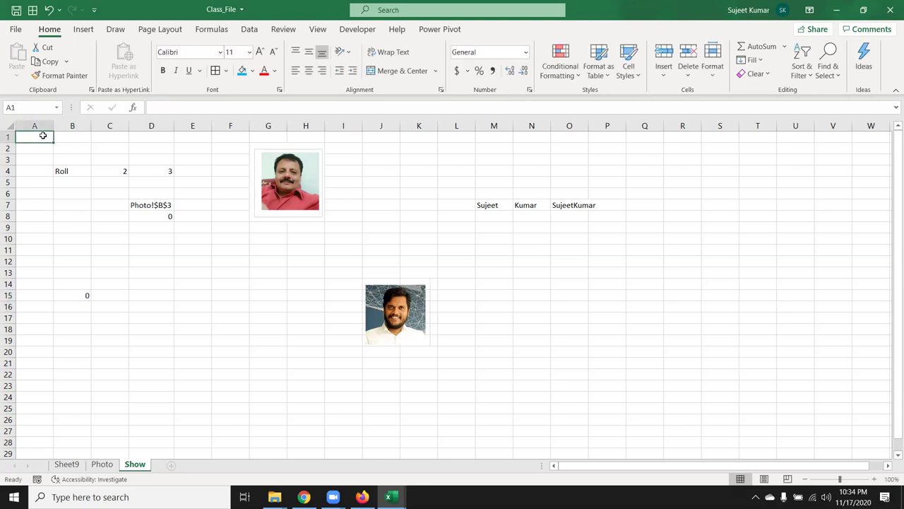
type("265")
key("Return")
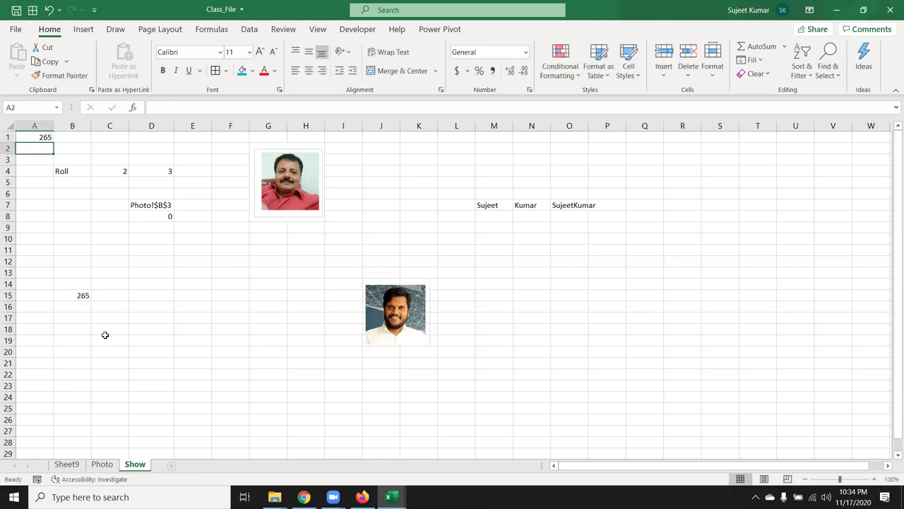
Enter the text A1 in cell C13
left_click(89, 299)
left_click_drag(97, 282, 102, 278)
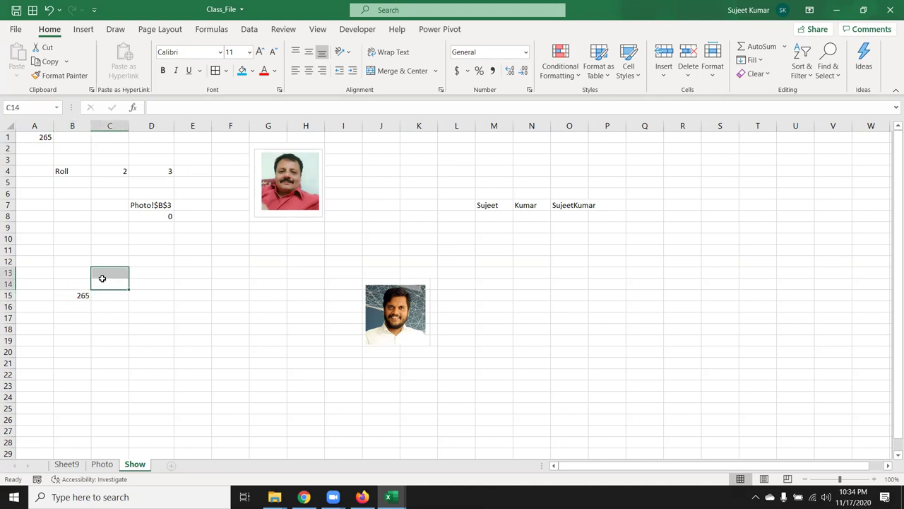
left_click(102, 276)
type("A1")
key("Return")
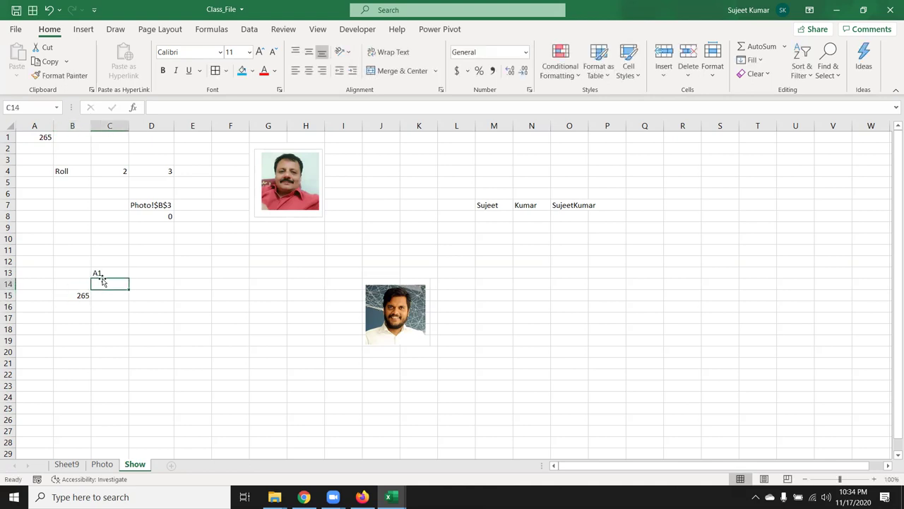
Enter =C13 in C15, then compare C13's text with A1's value
left_click(113, 302)
key("Up")
type("=")
left_click(115, 276)
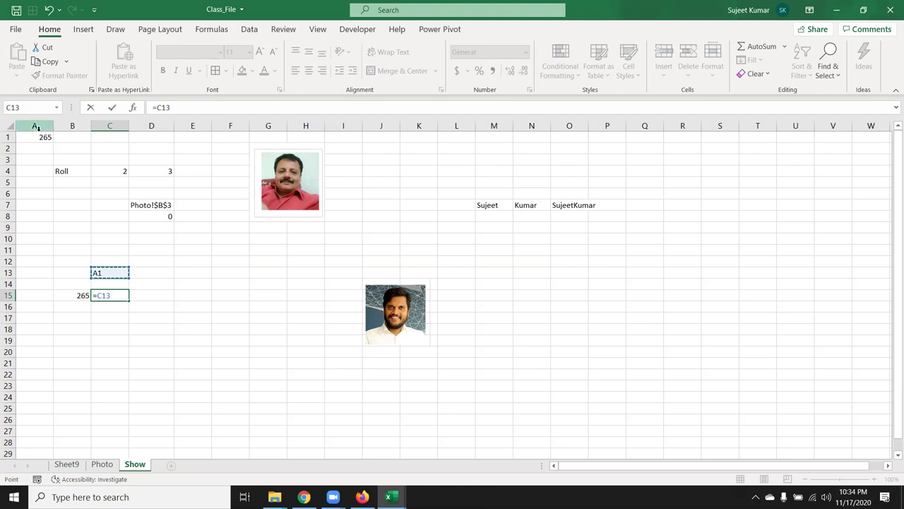
key("Return")
key("Up")
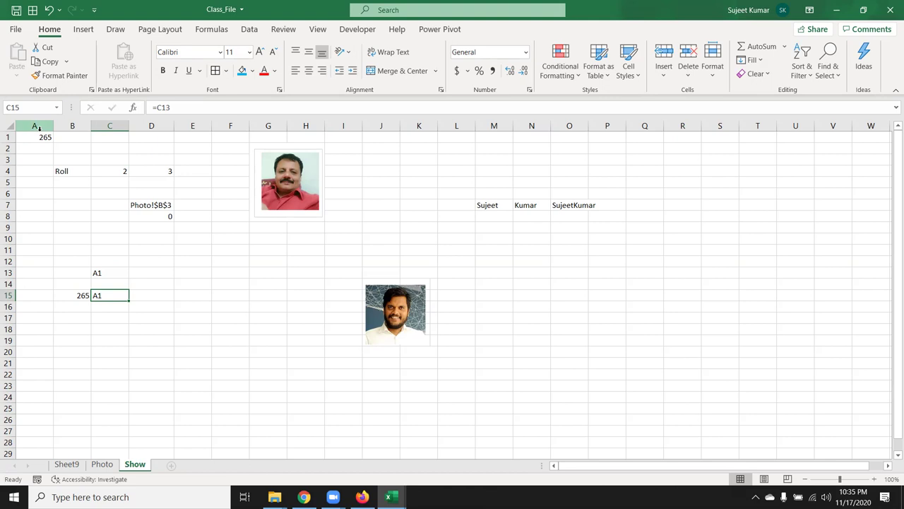
left_click(111, 274)
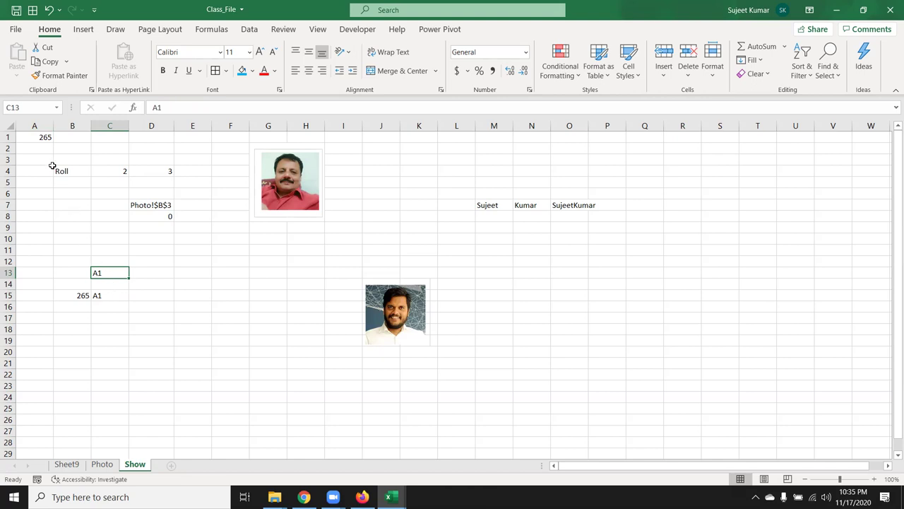
left_click(39, 134)
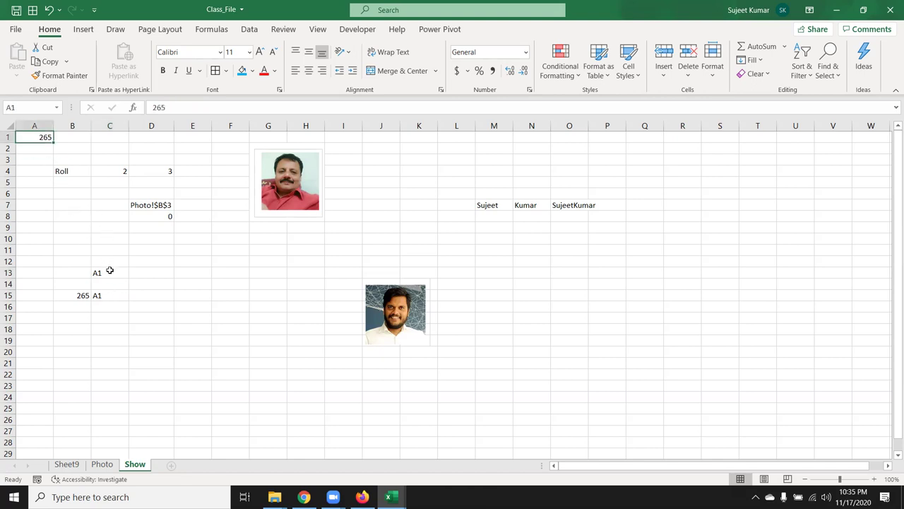
Enter =INDIRECT(C13) in C15 so it returns 265
left_click(119, 295)
type("=i")
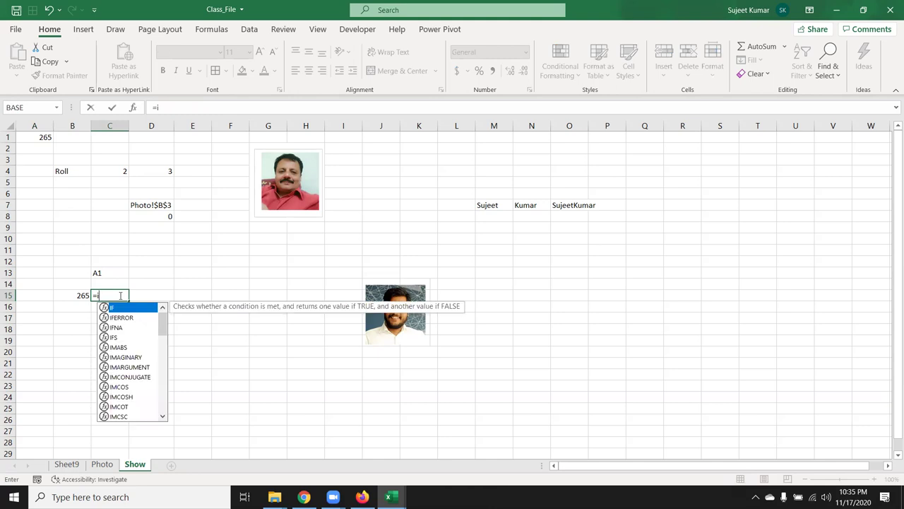
type("nd")
key("Down")
key("Tab")
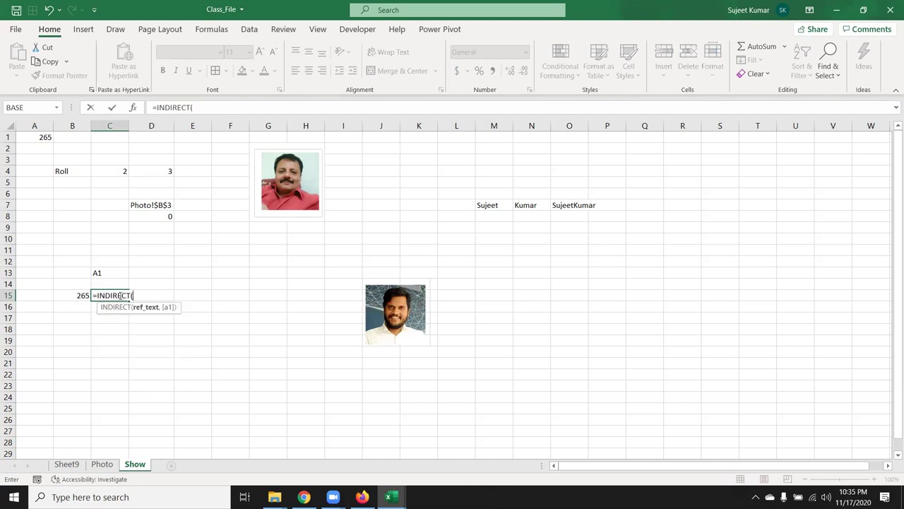
left_click(112, 272)
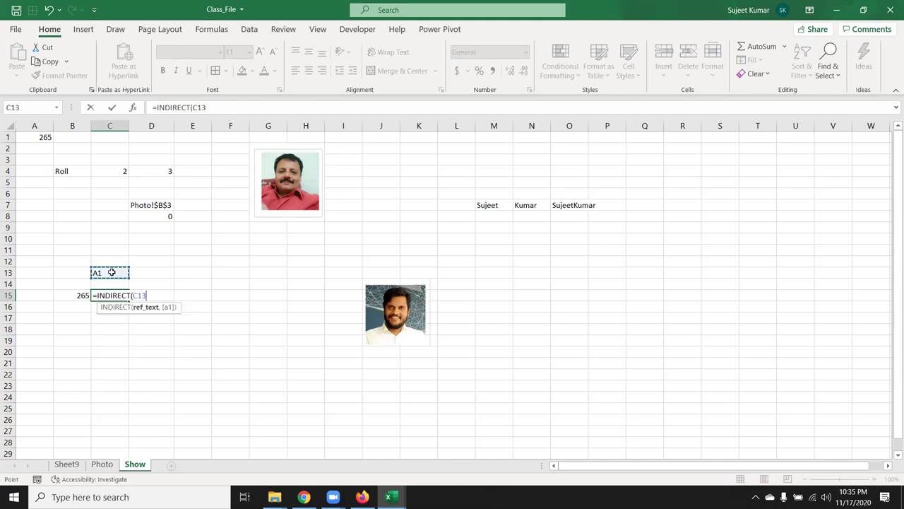
type(")")
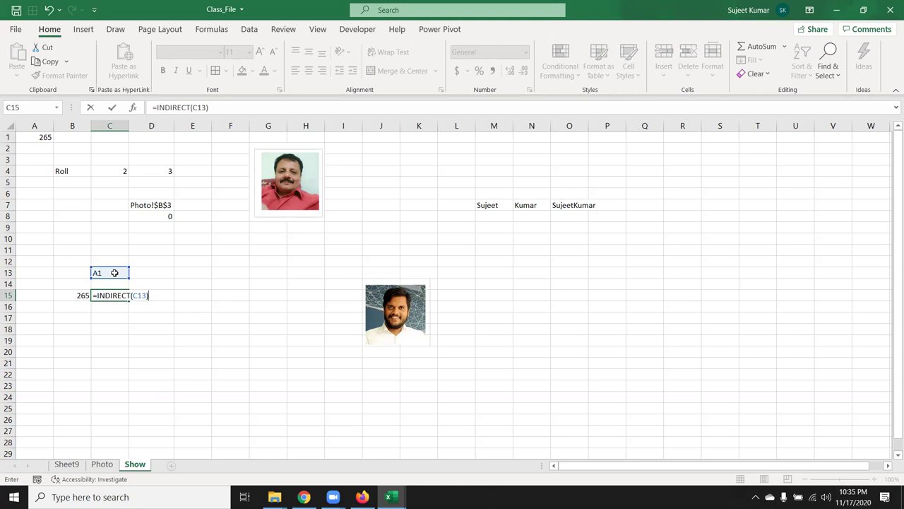
key("Return")
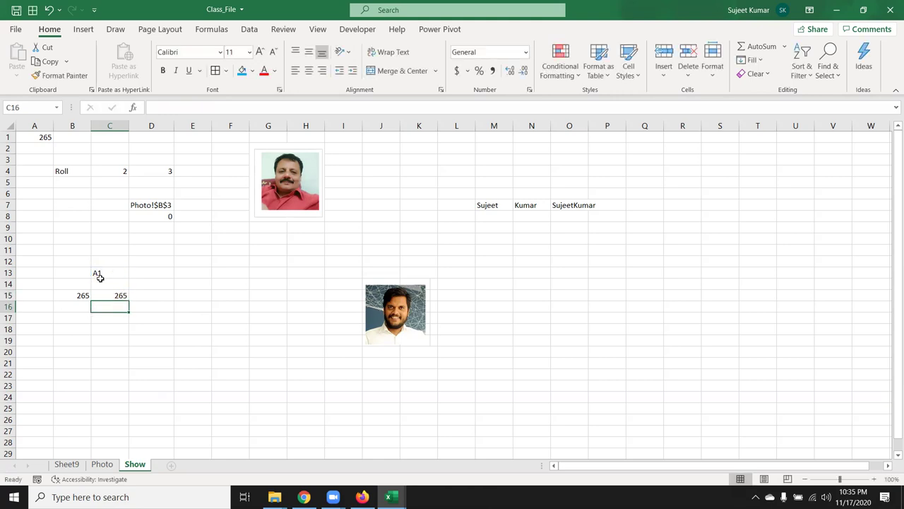
Inspect D8's formula and abandon a formula started in E10
left_click(133, 218)
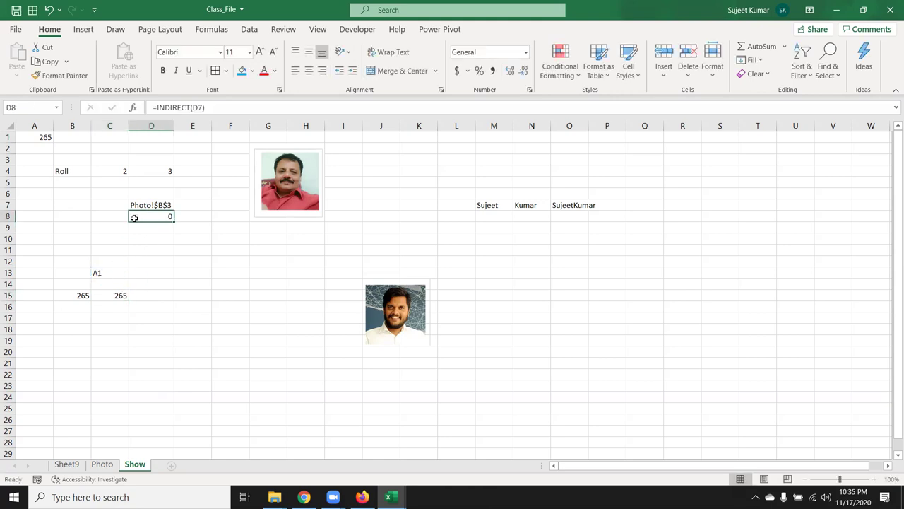
left_click(181, 219)
left_click(190, 237)
type("=")
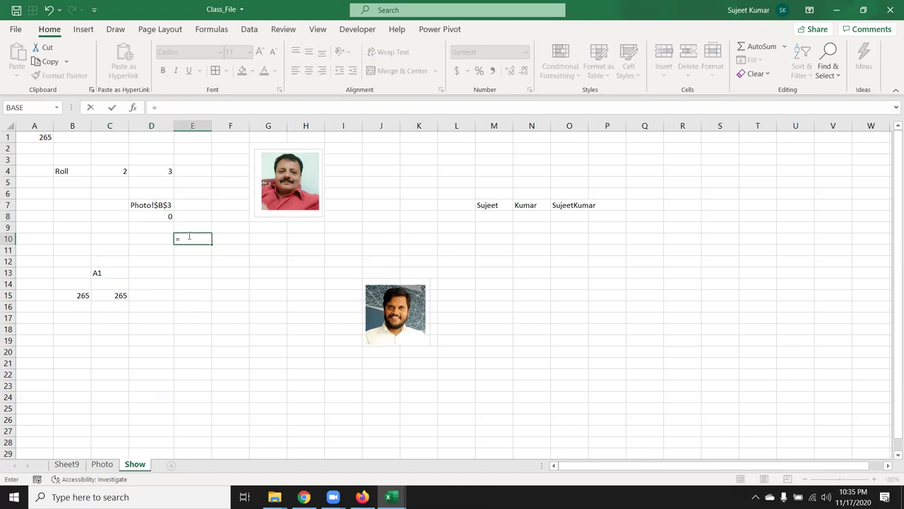
key("Escape")
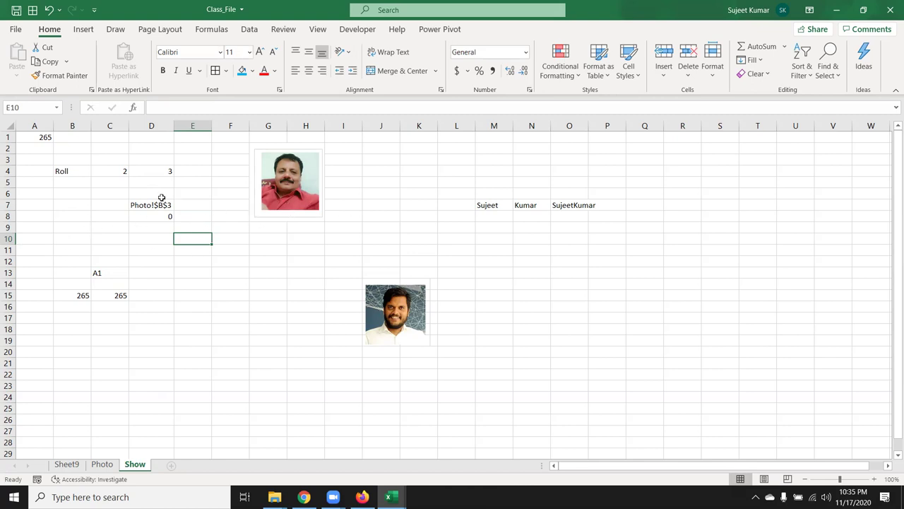
Copy the MATCH(C4,Photo!$A:$A,0) formula text from D4
left_click(181, 172)
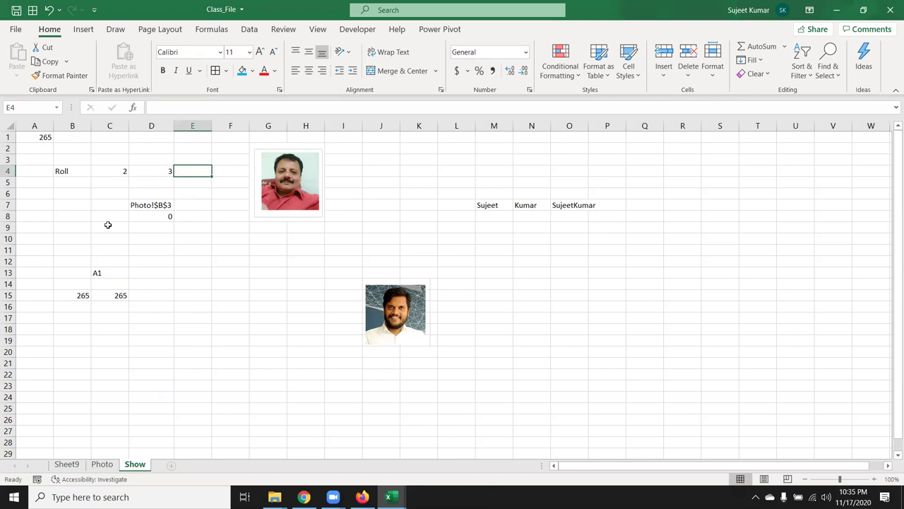
key("Left")
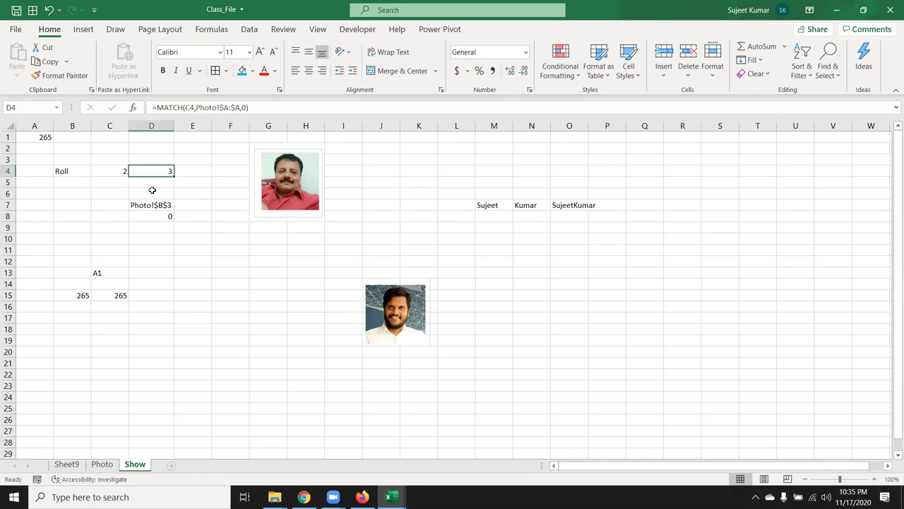
left_click_drag(154, 108, 250, 107)
key("ctrl+c")
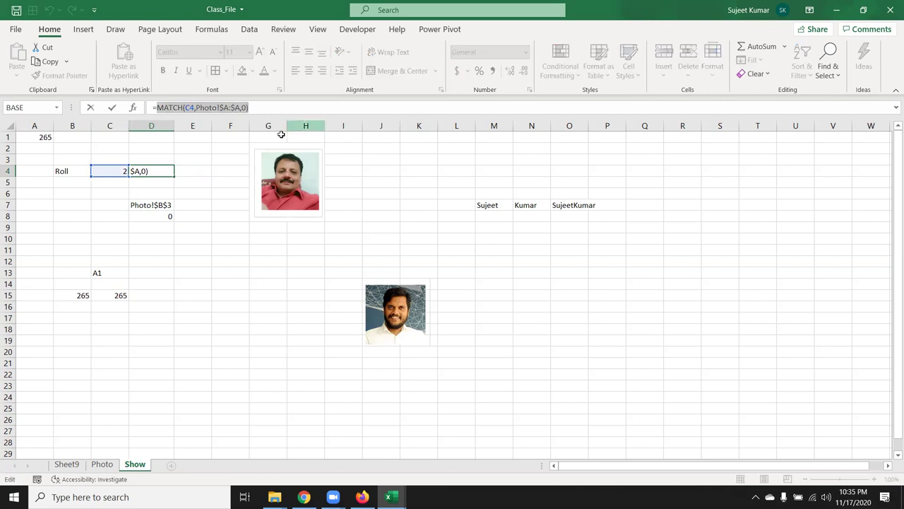
key("Escape")
Replace the D4 reference in D7's formula with the pasted MATCH expression
double_click(169, 203)
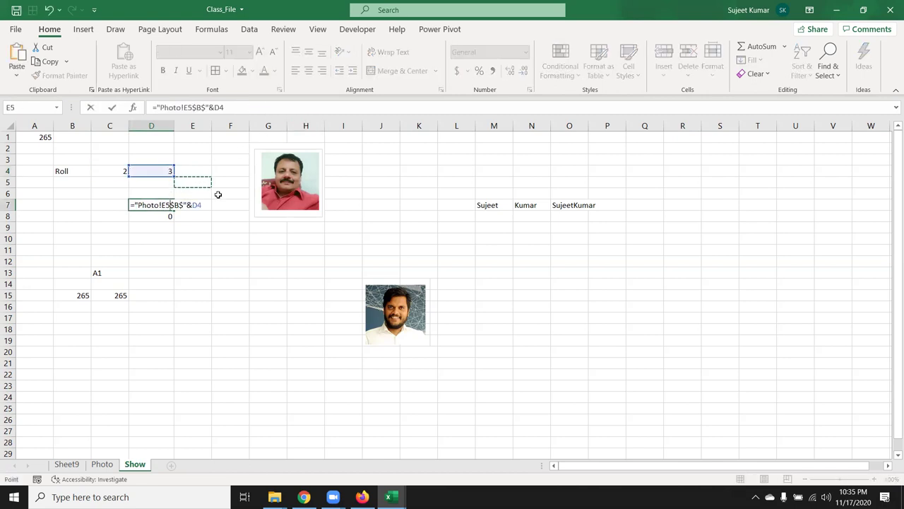
key("Escape")
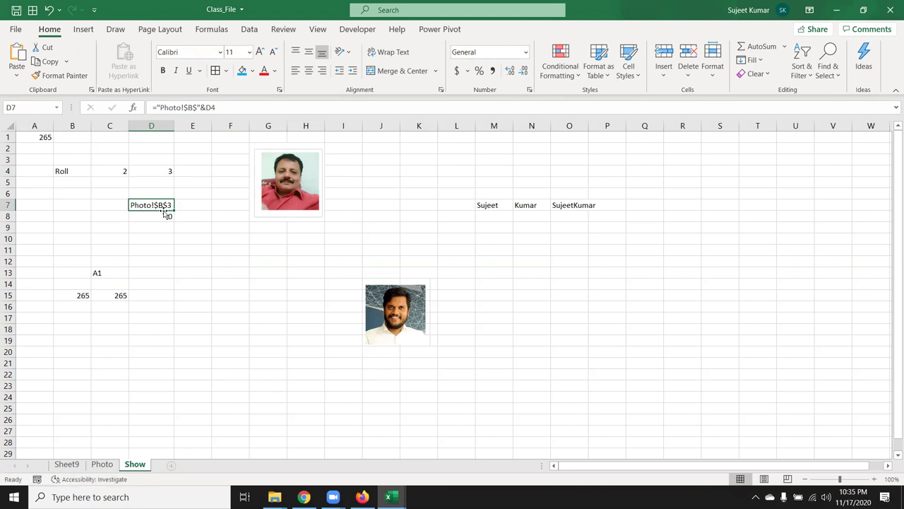
left_click(165, 215)
double_click(167, 205)
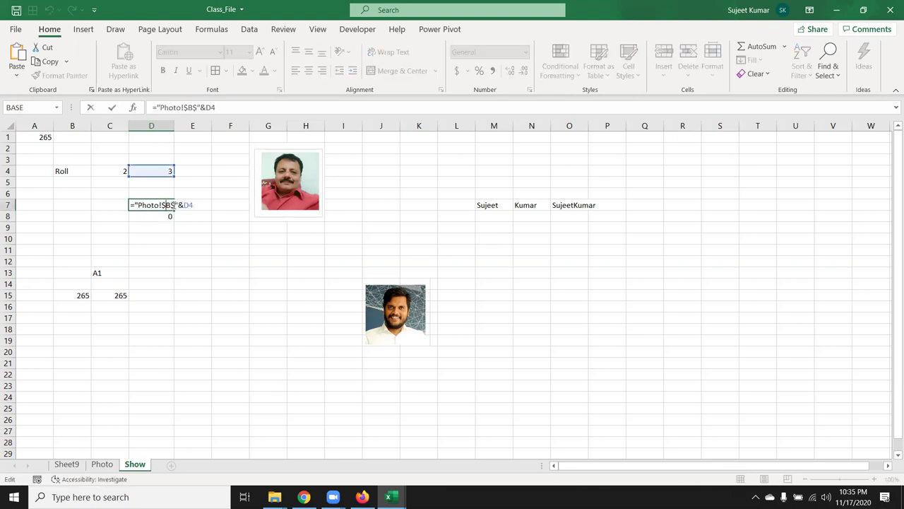
double_click(185, 205)
key("ctrl+v")
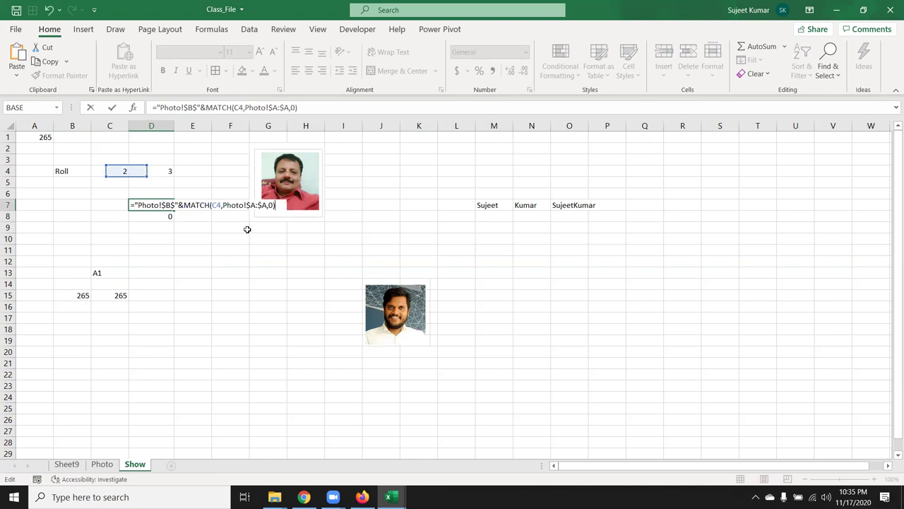
key("Return")
Copy D7's "Photo!$B$"&MATCH(...) expression without changing the cell
key("Up")
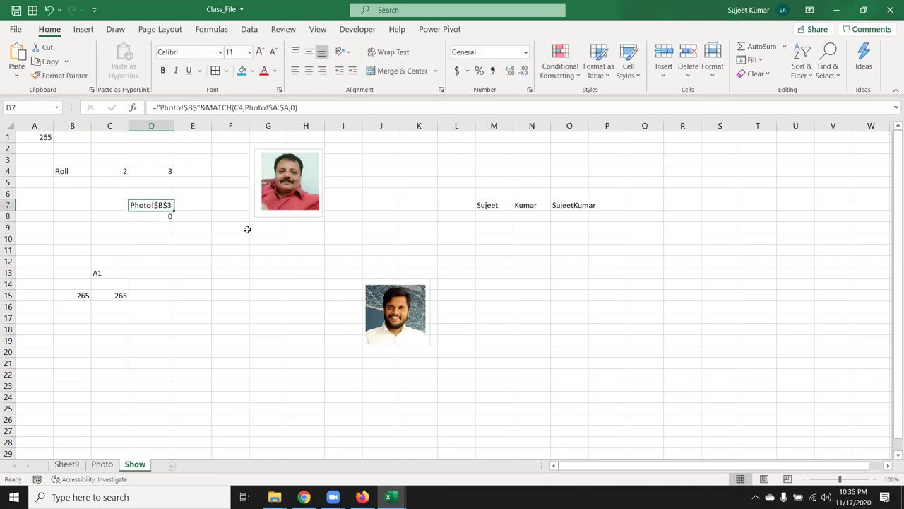
left_click(158, 107)
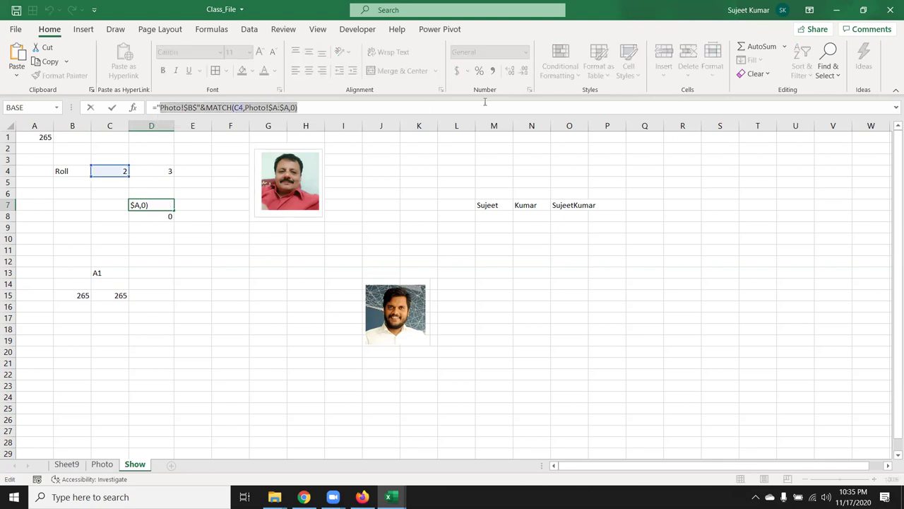
left_click_drag(301, 107, 157, 107)
key("Escape")
Replace the D7 argument in D8's INDIRECT formula with the pasted Photo!$B$ and MATCH expression
left_click(155, 216)
double_click(169, 217)
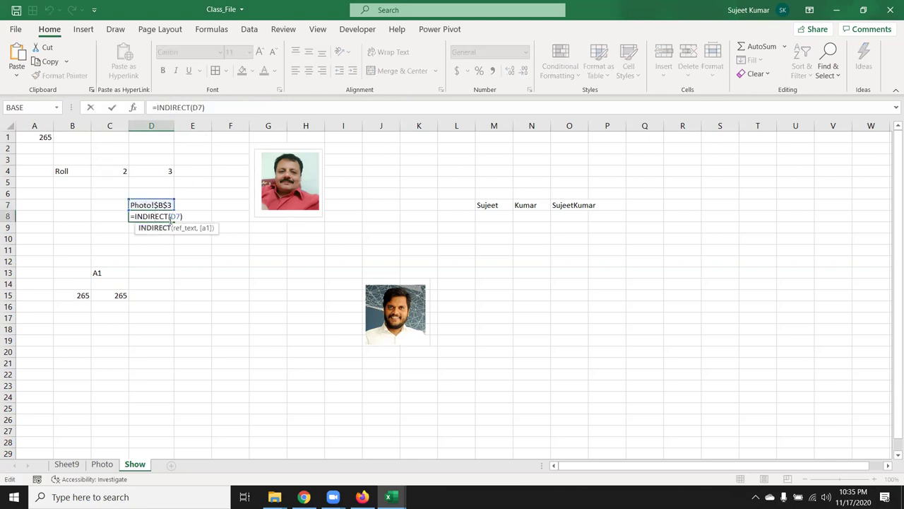
key("ctrl+v")
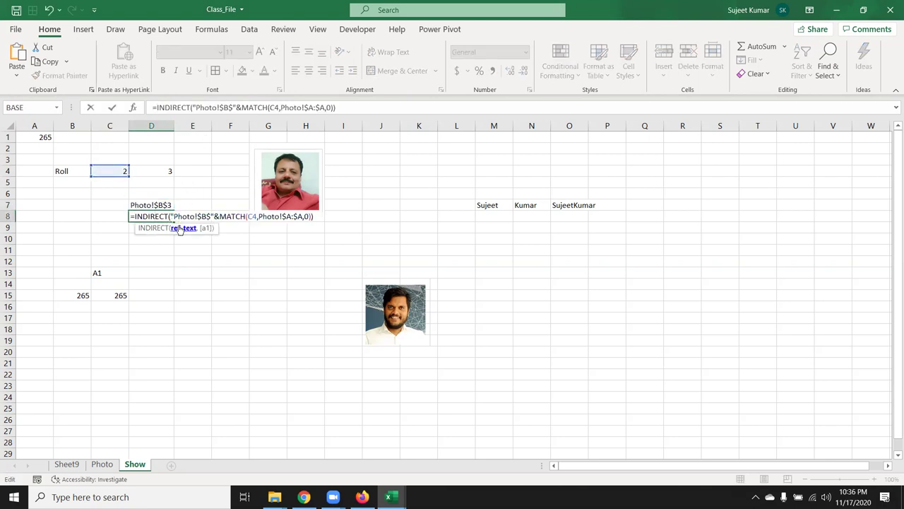
key("Return")
Copy the whole =INDIRECT("Photo!$B$"&MATCH(C4,Photo!$A:$A,0)) formula from D8
left_click(149, 216)
double_click(149, 216)
left_click_drag(340, 107, 145, 107)
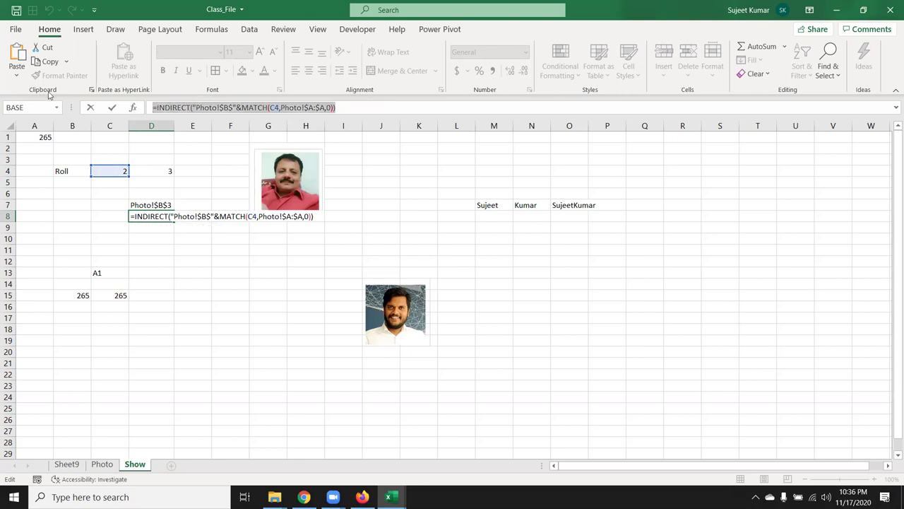
key("Escape")
left_click(381, 300)
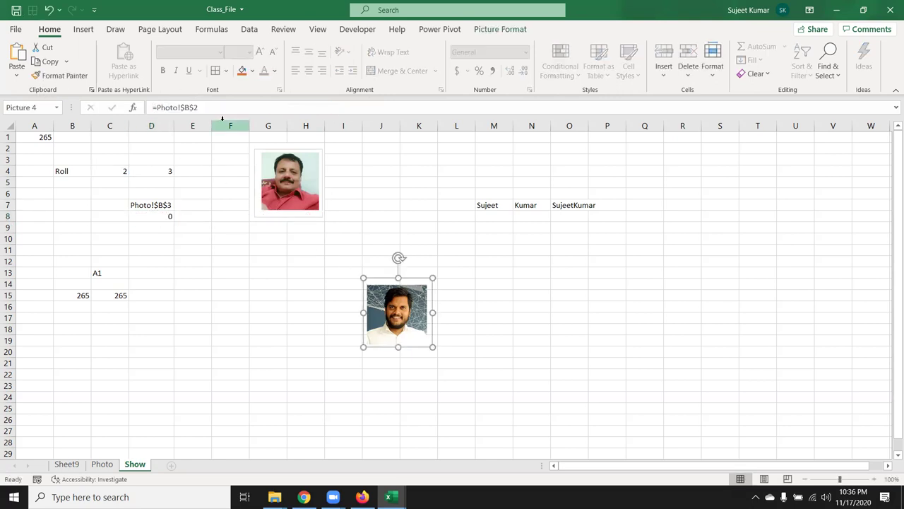
left_click_drag(199, 107, 157, 107)
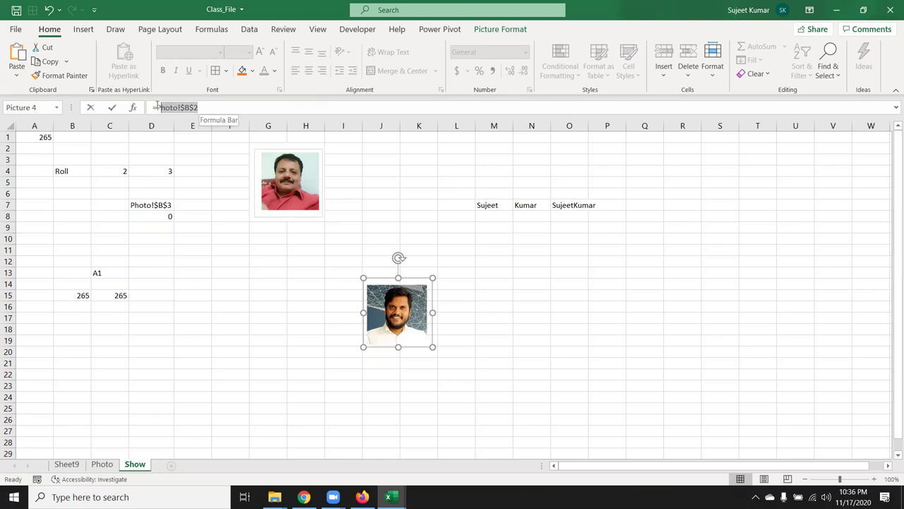
key("ctrl+v")
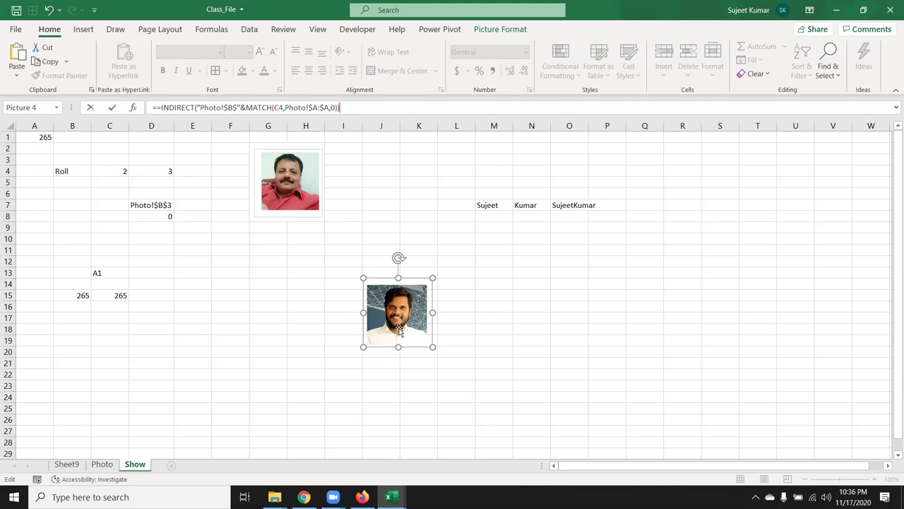
left_click(158, 107)
key("BackSpace")
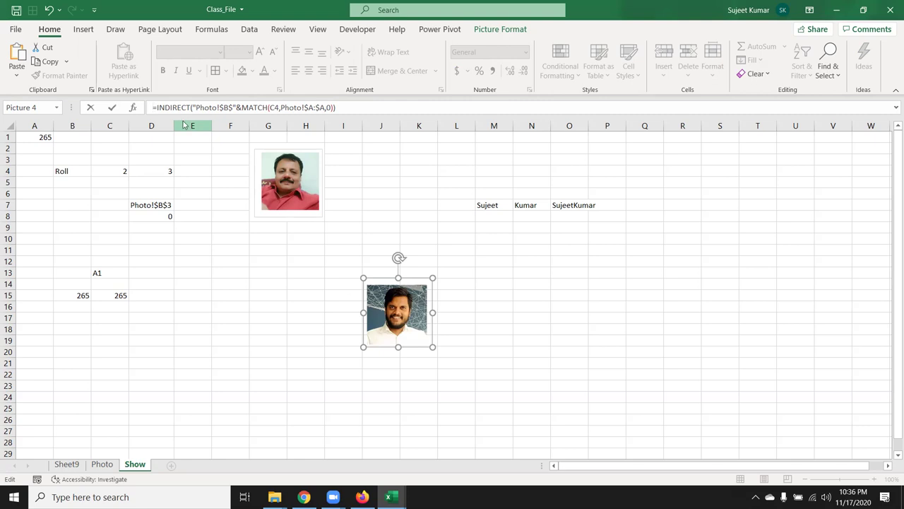
key("Return")
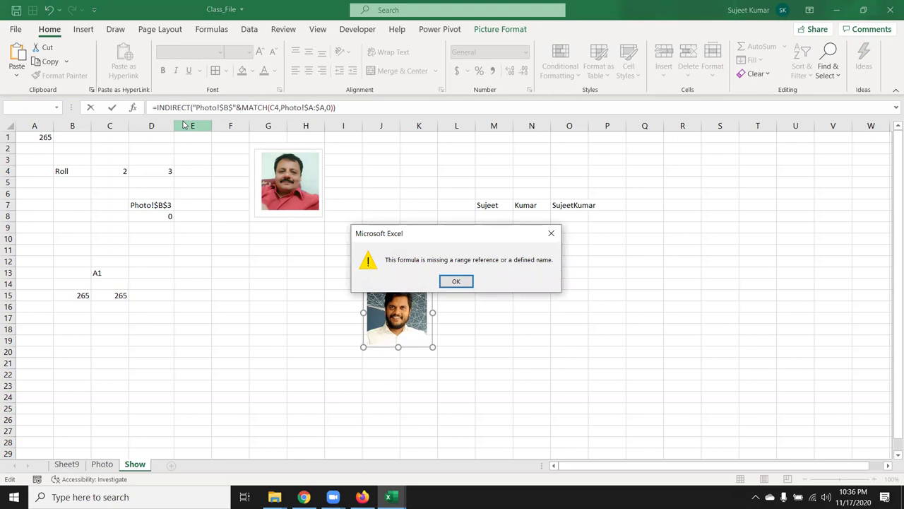
key("Return")
key("Escape")
left_click(211, 262)
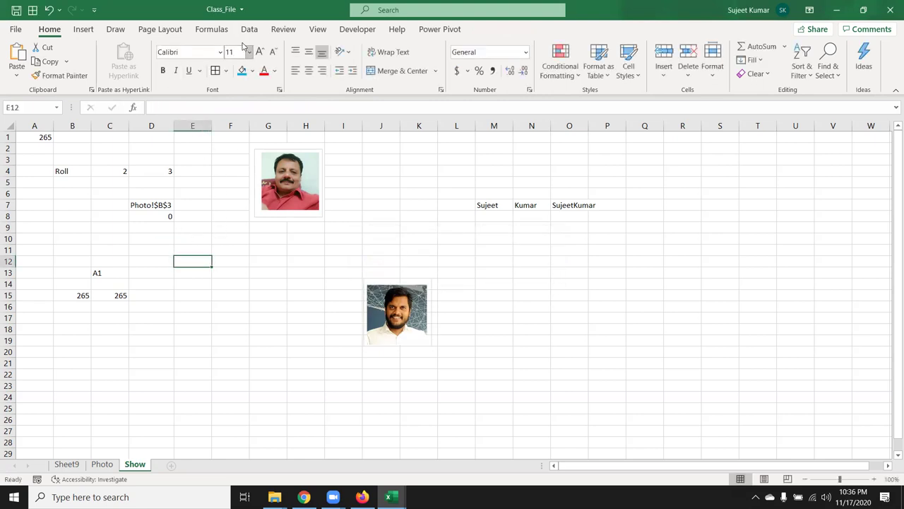
Confirm that the SSH name refers to =INDIRECT("Photo!$B$"&MATCH(Show!$C$4,Photo!$A:$A,0)) in Name Manager
left_click(215, 31)
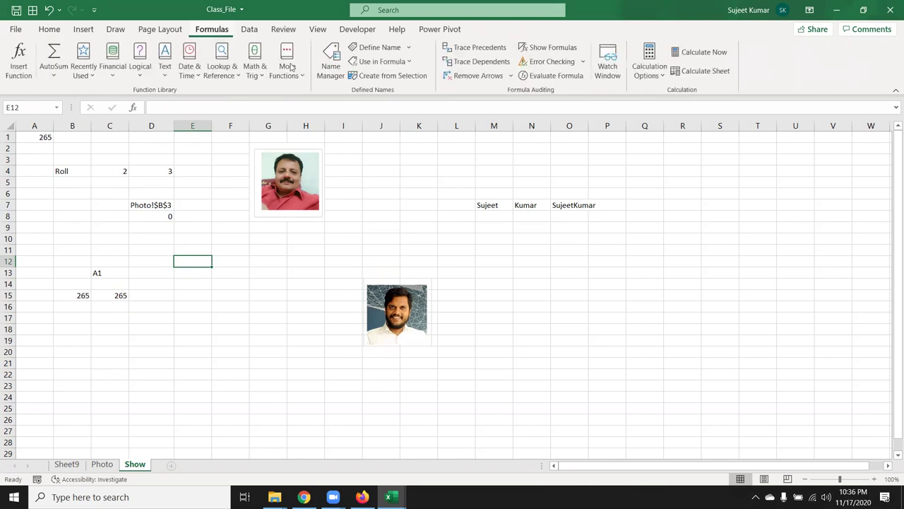
left_click(331, 64)
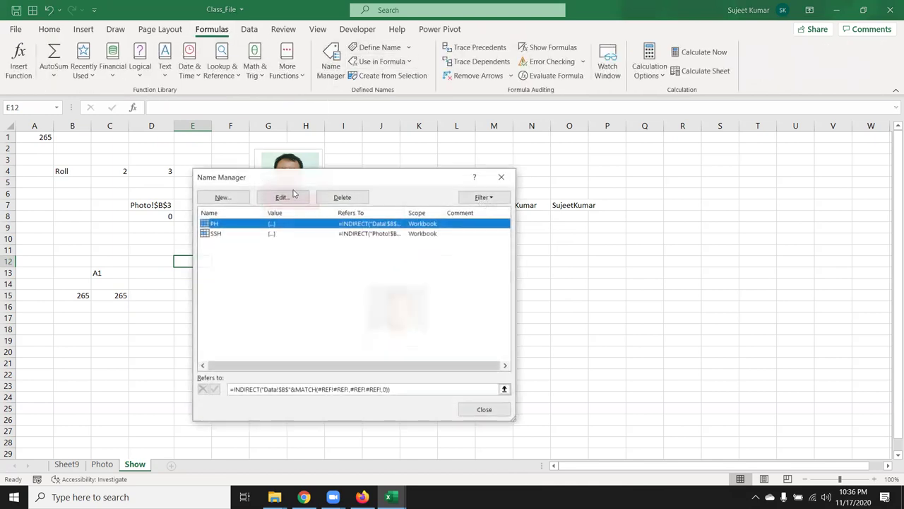
left_click(274, 234)
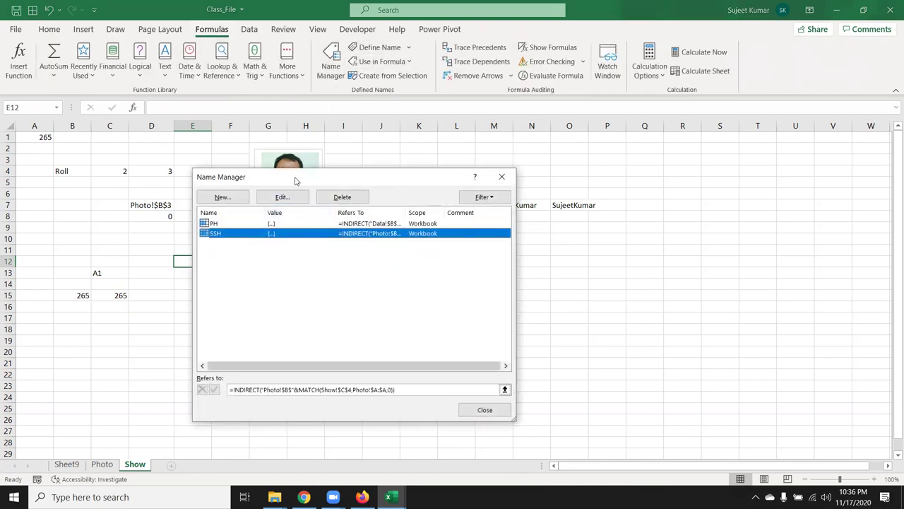
left_click_drag(295, 181, 575, 77)
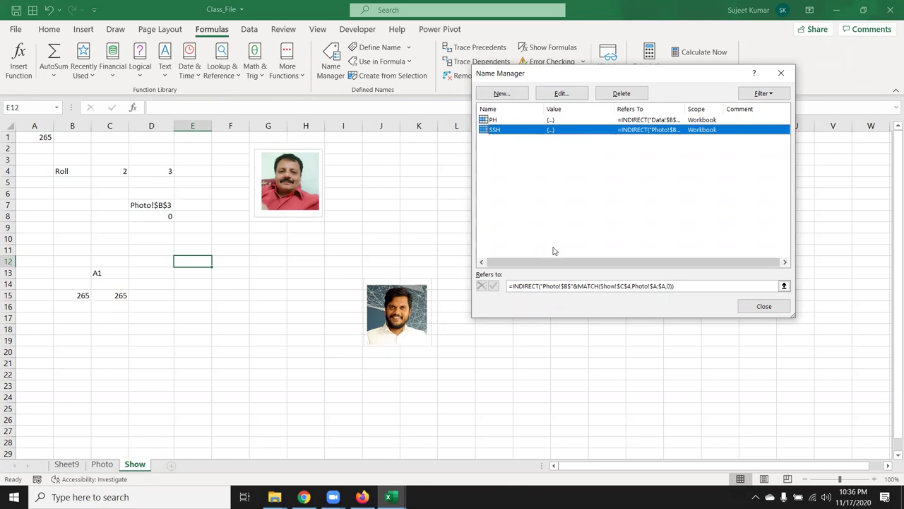
left_click(518, 286)
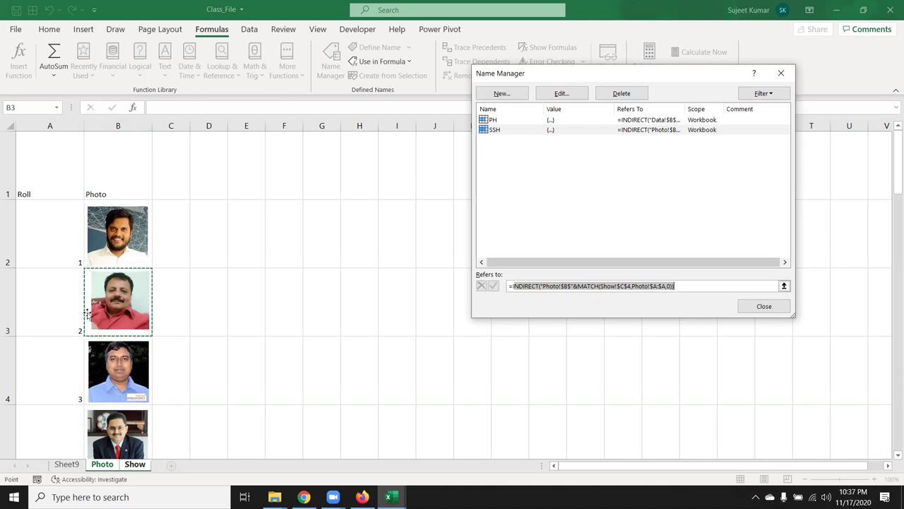
key("Return")
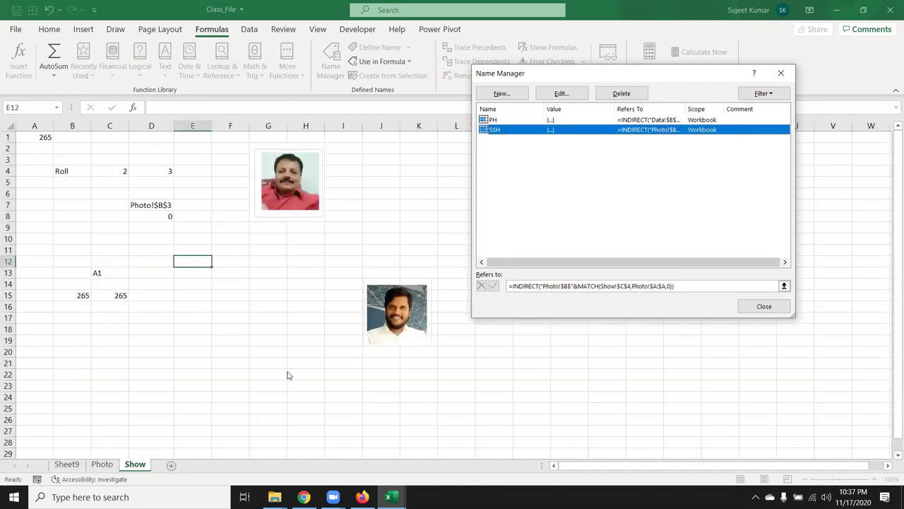
key("Escape")
Change the lower picture's source from =Photo!$B$2 to =SSH and select roll cell C4
left_click(394, 338)
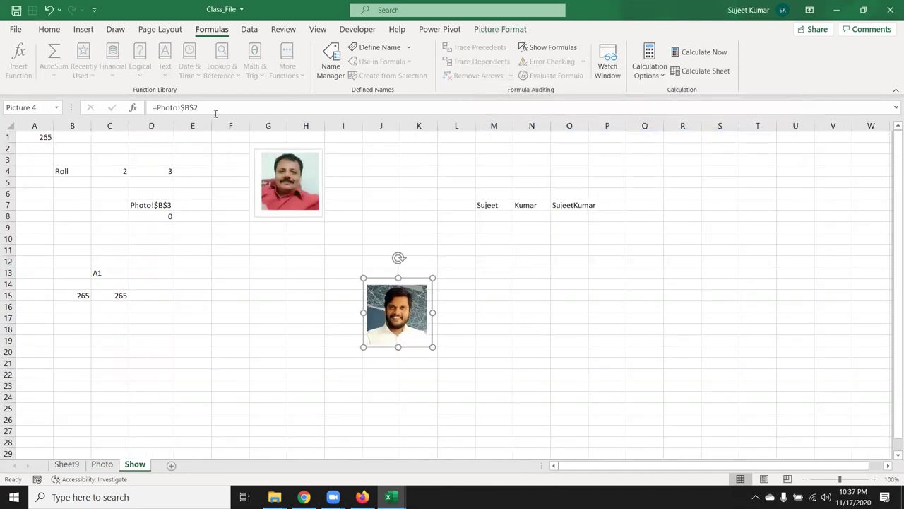
left_click_drag(216, 113, 163, 102)
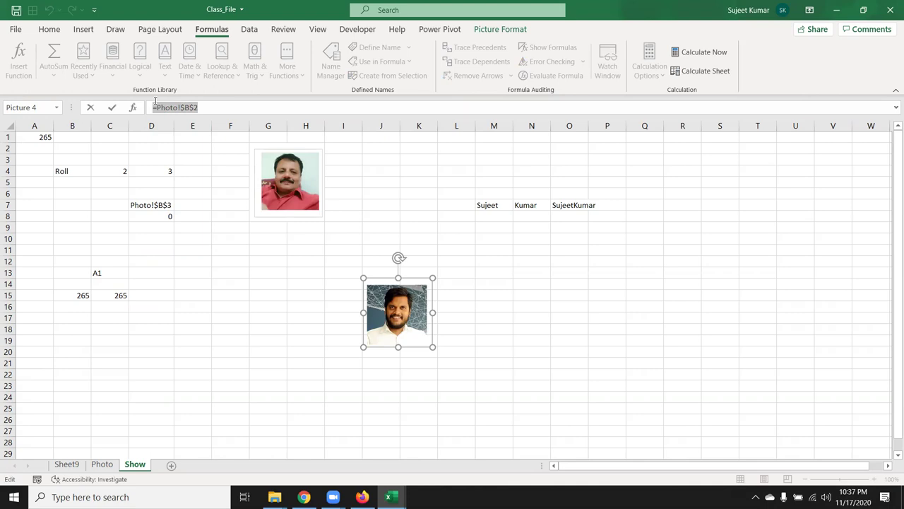
key("BackSpace")
type("ss")
key("Tab")
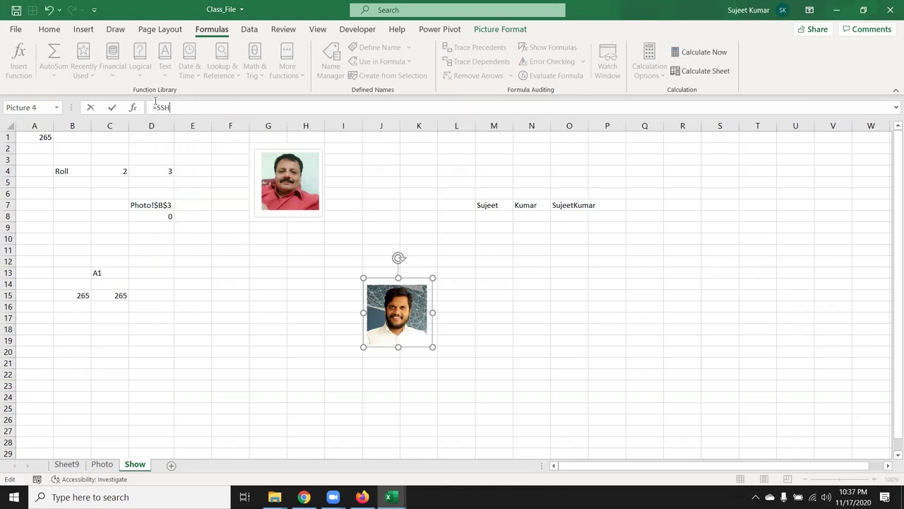
key("Return")
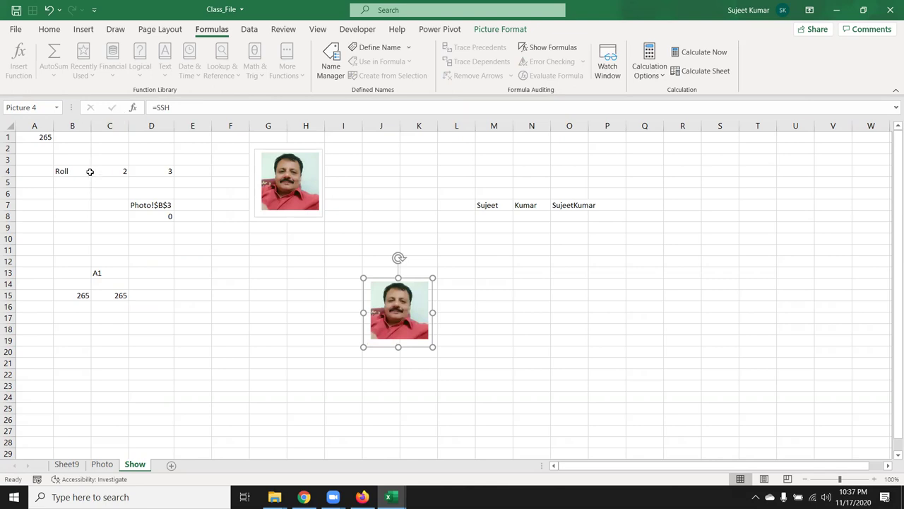
left_click_drag(87, 171, 92, 171)
left_click(92, 171)
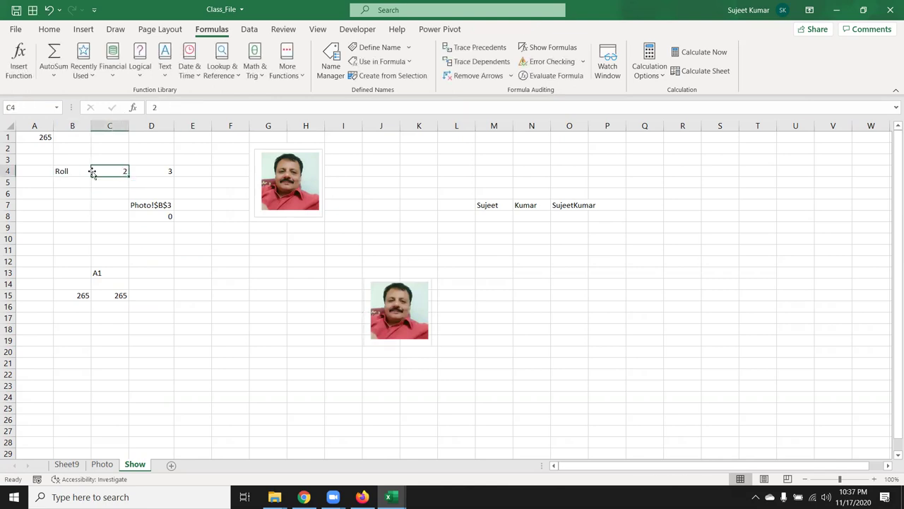
Enter roll number 1 in C4 and inspect the formulas in D4, D7 and D8
type("1")
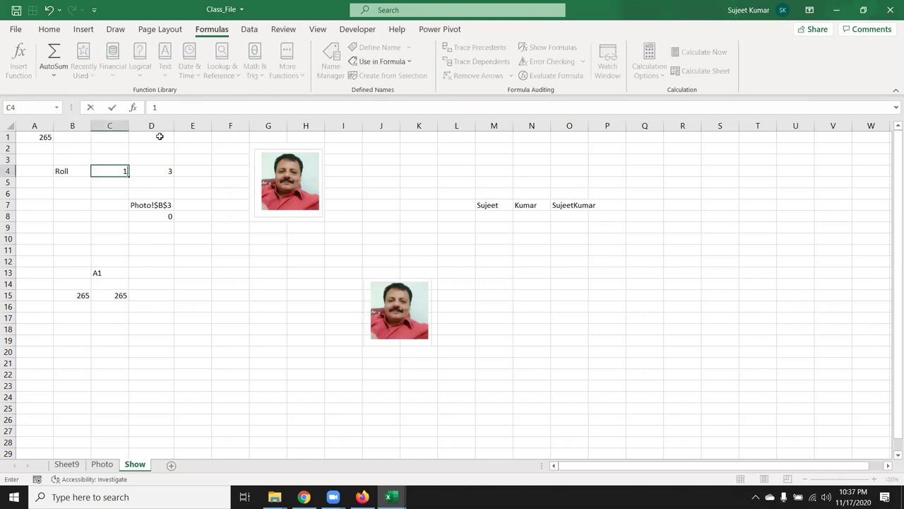
key("Return")
left_click(154, 176)
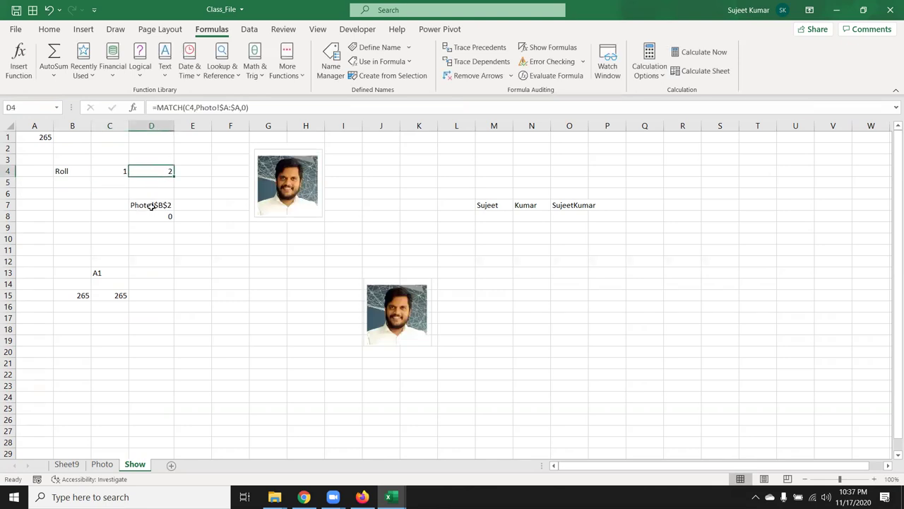
double_click(151, 207)
left_click(159, 218)
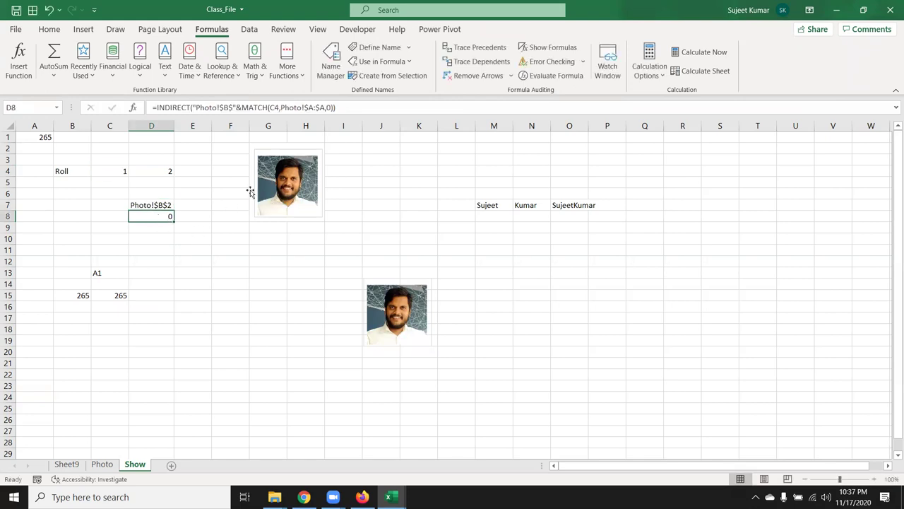
Review the SSH formula in Name Manager and the lower picture's linked formula
left_click(331, 65)
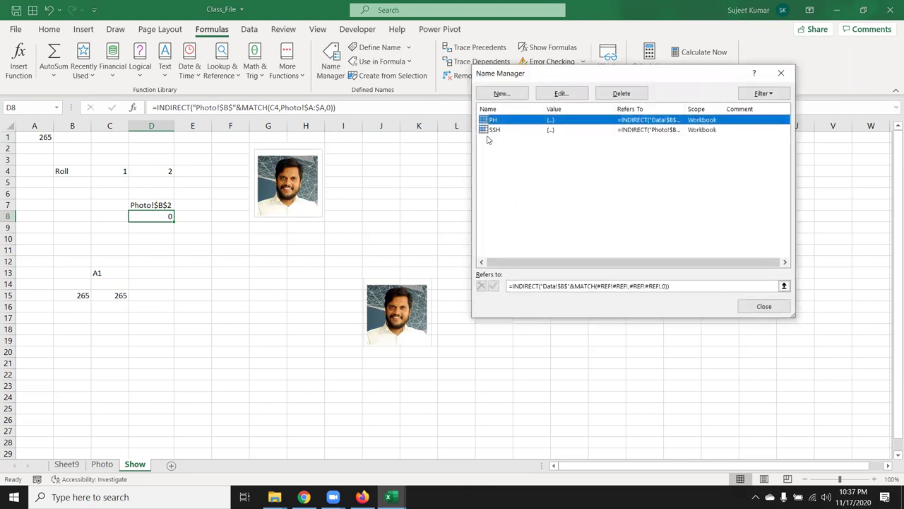
left_click(491, 130)
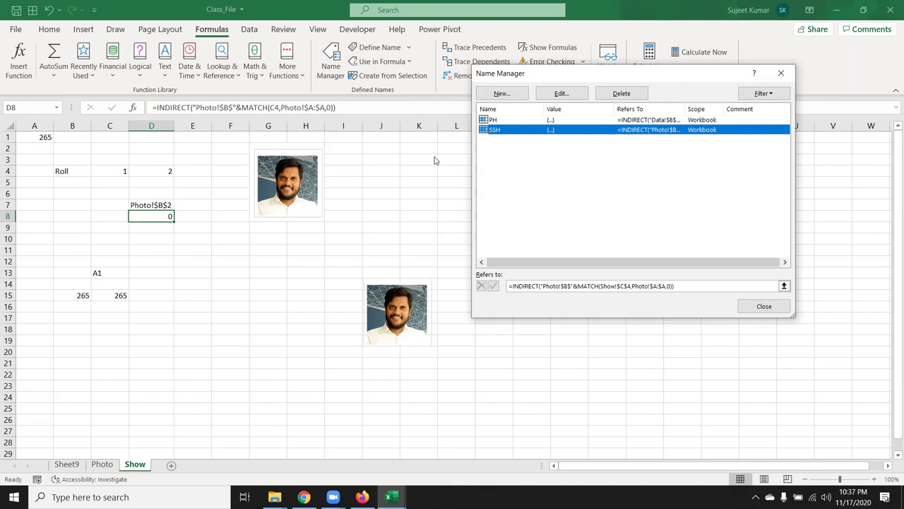
key("Escape")
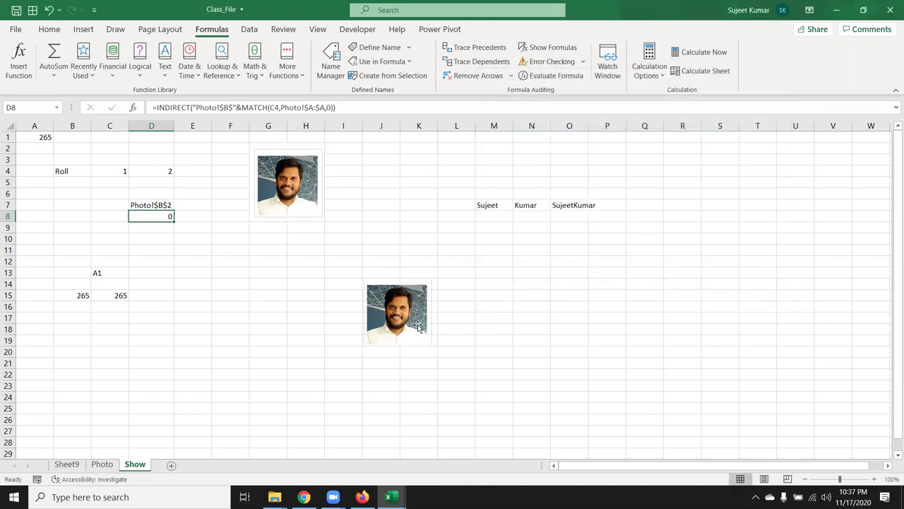
left_click(417, 326)
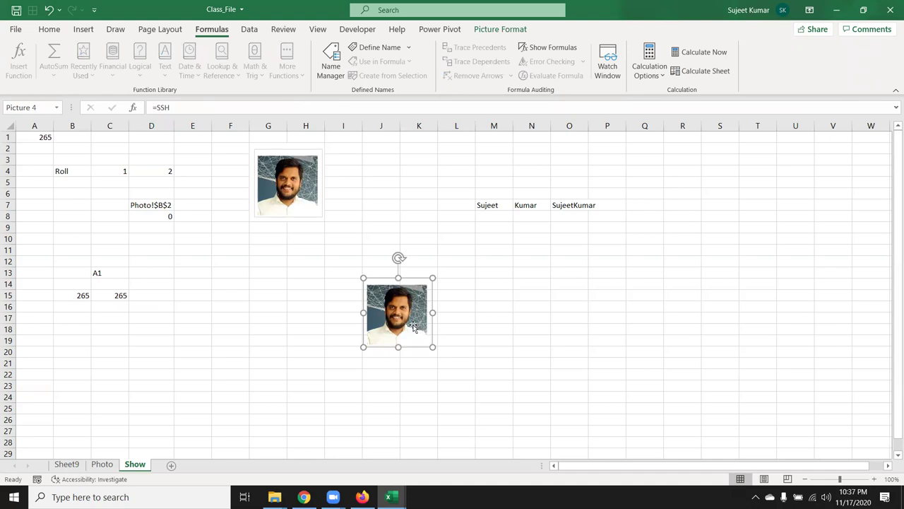
Change the roll number in C4 to 2, then to 3
left_click(119, 176)
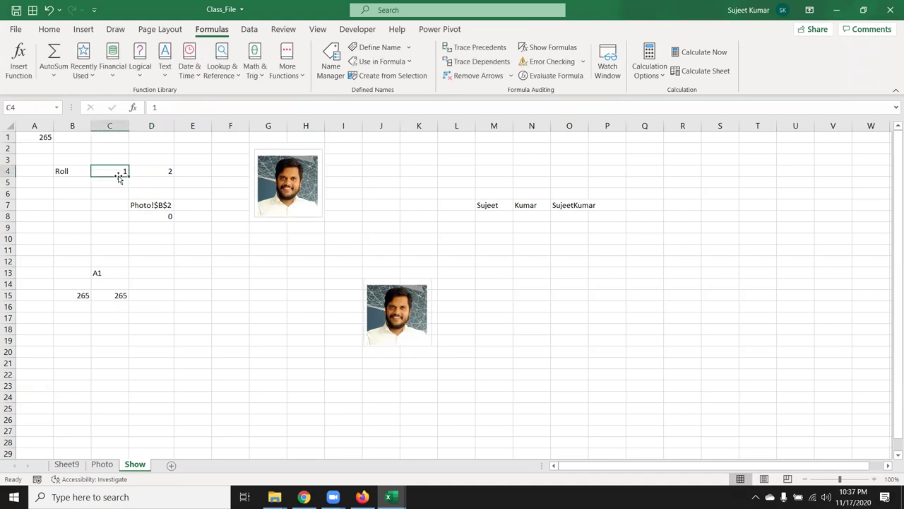
type("2")
key("Return")
left_click(118, 177)
type("3")
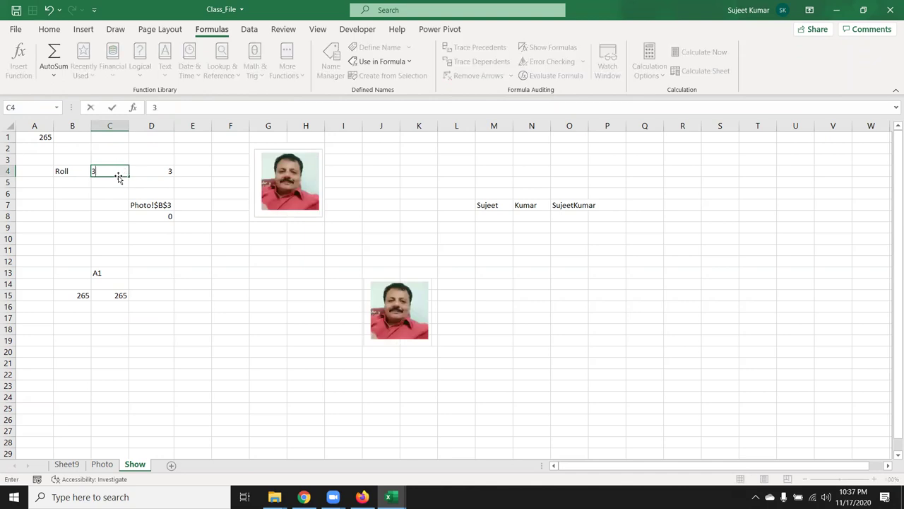
key("Return")
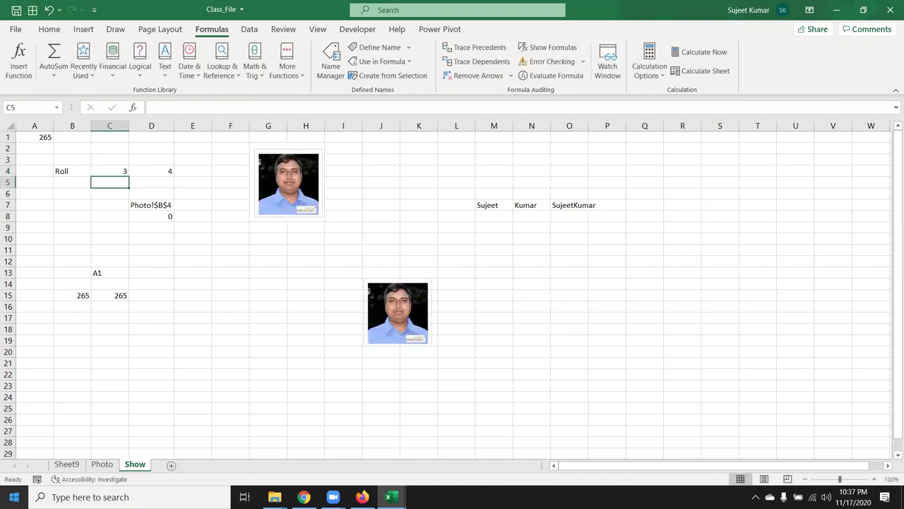
On a new sheet, enter a Month heading in A4 with Jan and fill Feb through Apr below it
left_click(171, 464)
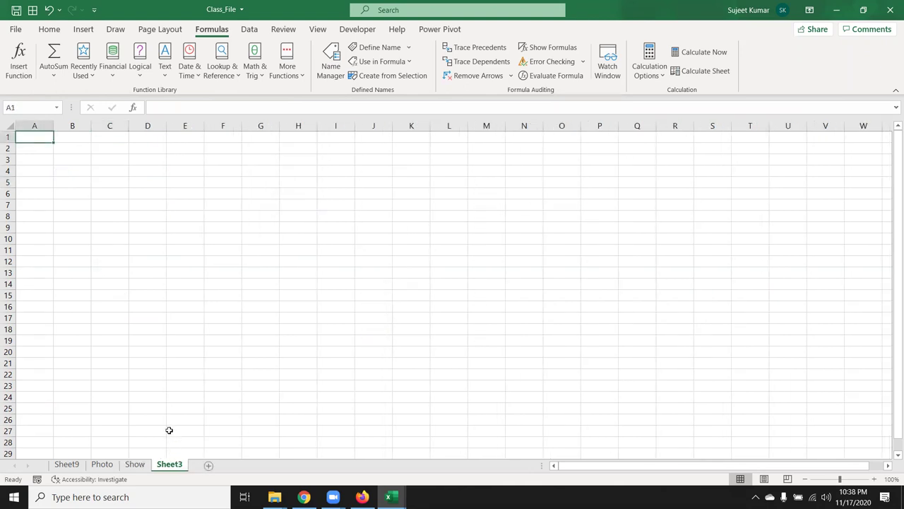
left_click(43, 168)
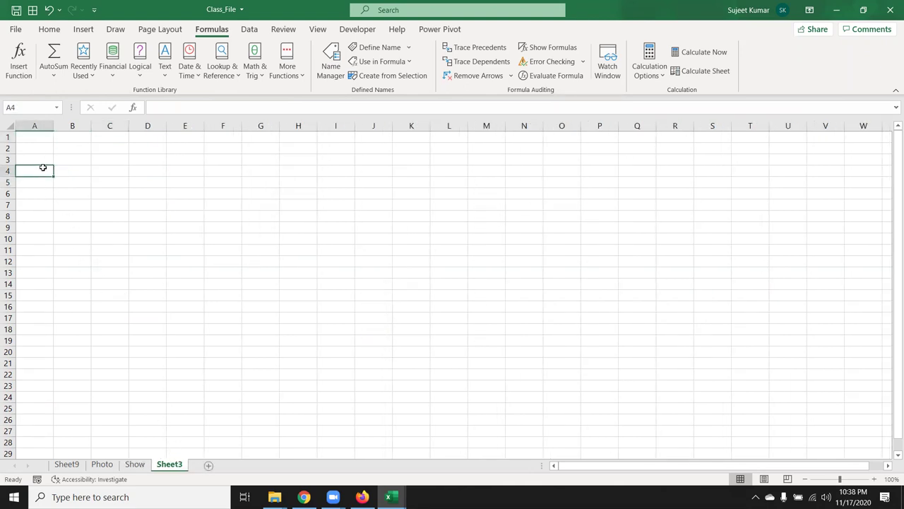
type("Month")
key("Return")
type("Jan")
key("Return")
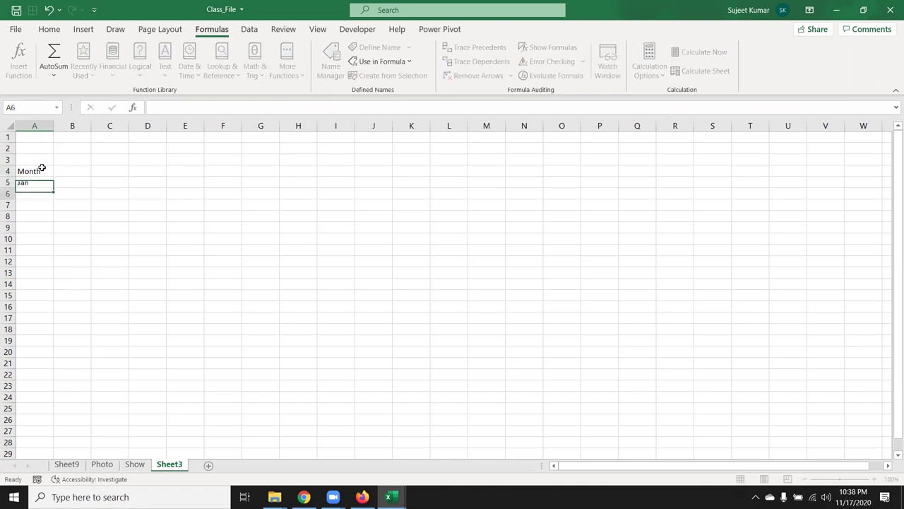
left_click(45, 180)
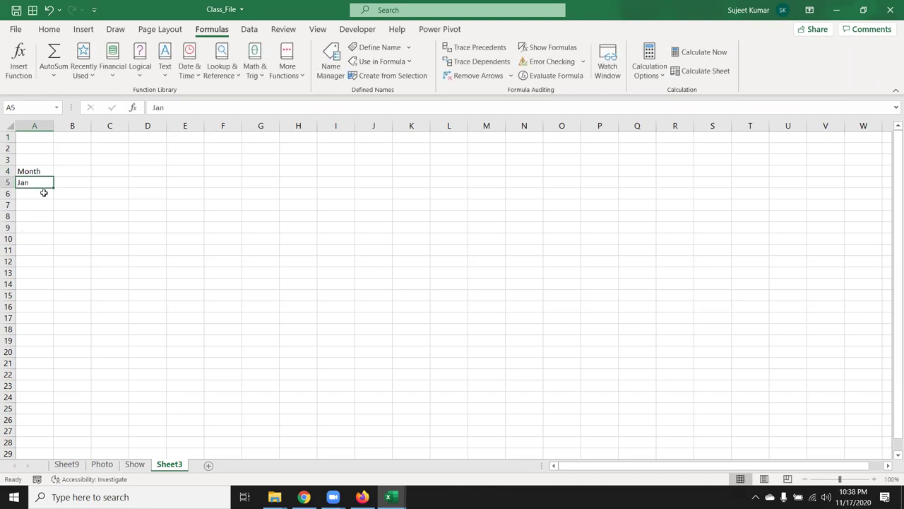
left_click_drag(53, 187, 53, 221)
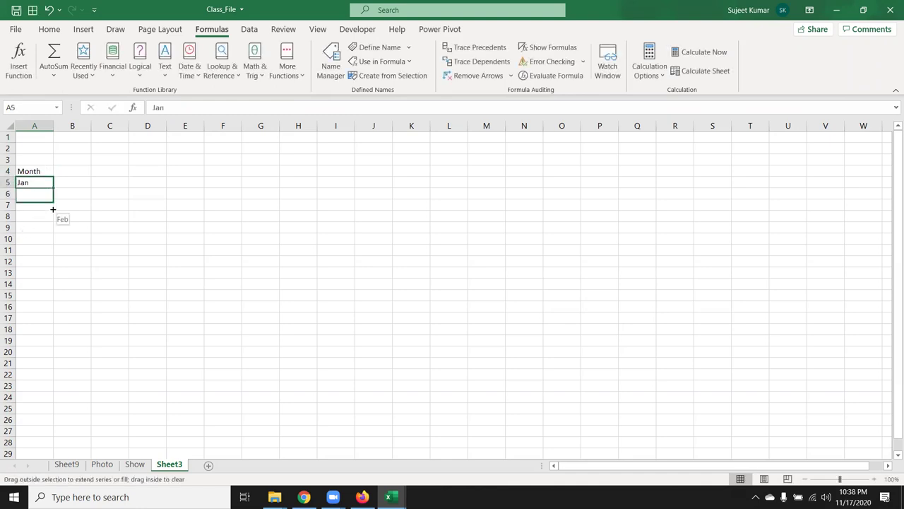
Add a Sales heading in B4 with sales of 85, 36, 54 and 36
left_click(67, 171)
type("SAles")
key("Return")
type("85")
key("Return")
type("36")
key("Return")
type("54")
key("Return")
type("36")
key("Return")
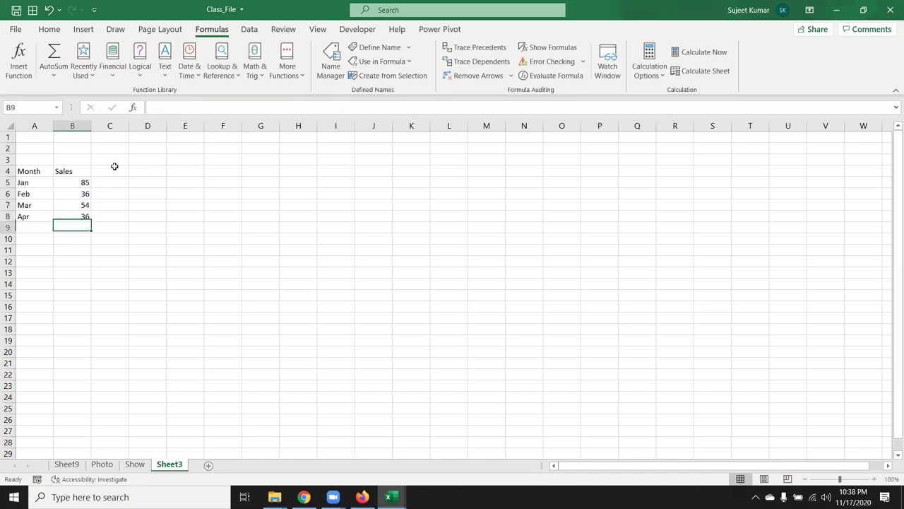
Start a Name column at A14 with a first name and fill three more names down to A18
left_click(33, 282)
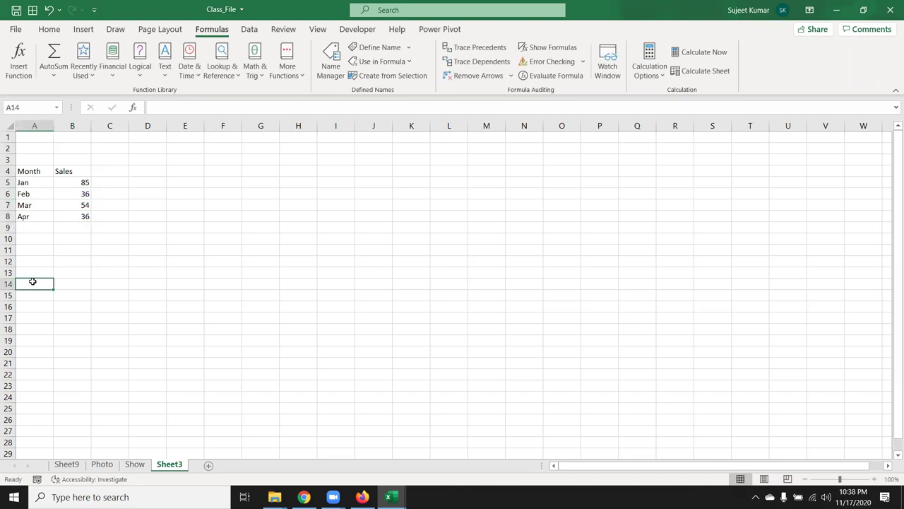
type("Name\\")
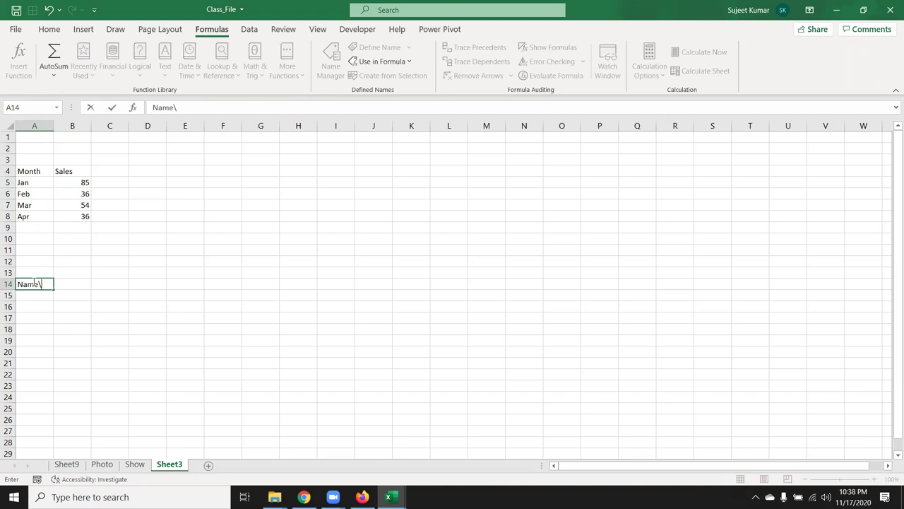
type("P")
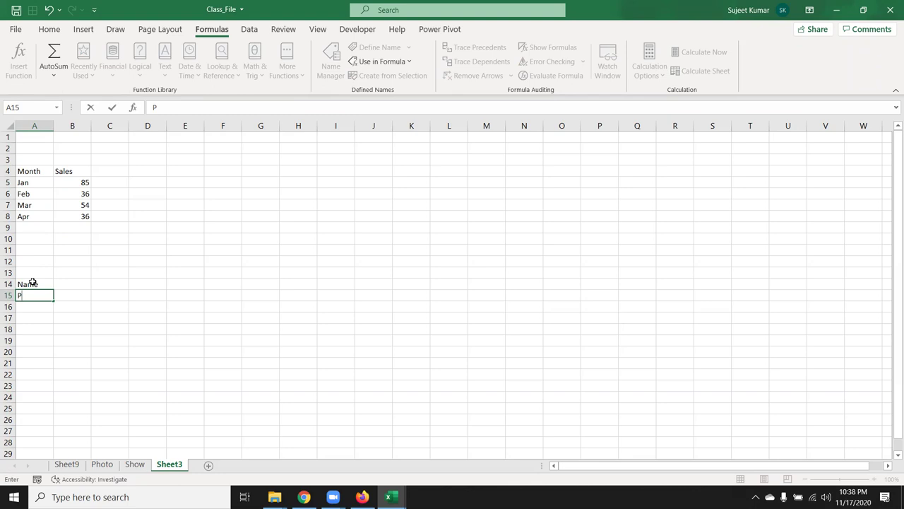
type("uja")
key("Return")
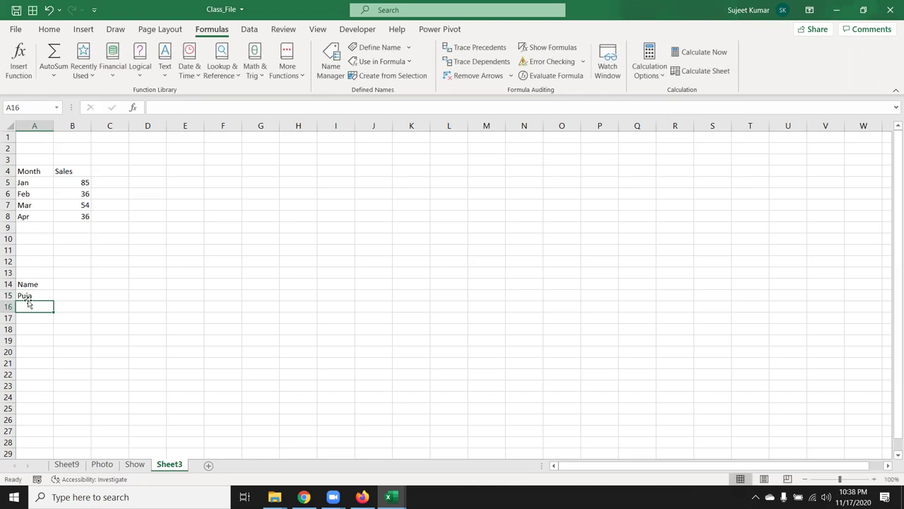
left_click(27, 296)
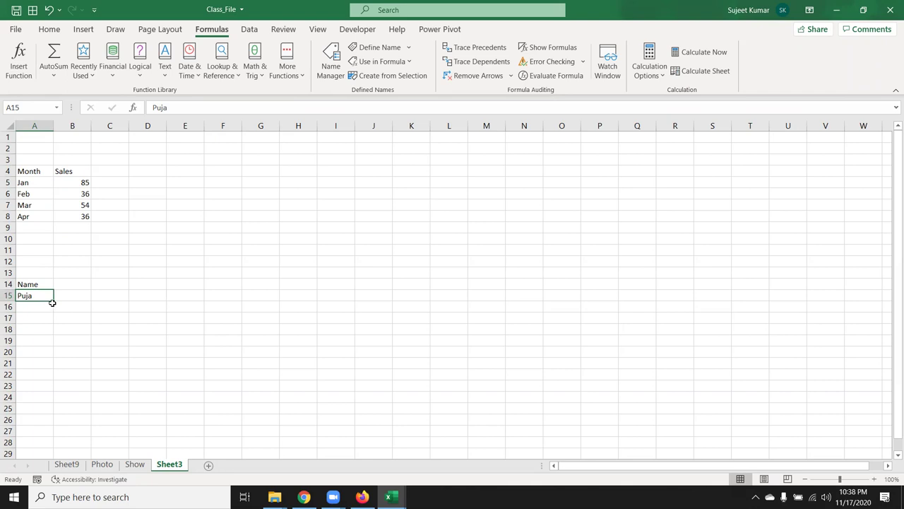
left_click_drag(53, 301, 53, 335)
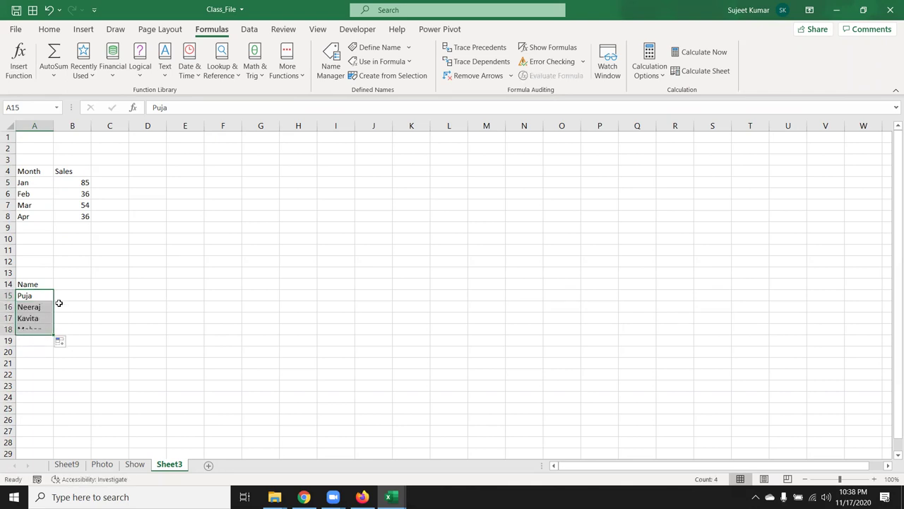
Enter a Sales header in B14 with values 85, 36, 45 and 98 below it
left_click(68, 285)
type("Sales")
key("Return")
type("85")
key("Return")
type("36")
key("Return")
type("45")
key("ctrl+Return")
key("Return")
type("98")
key("Return")
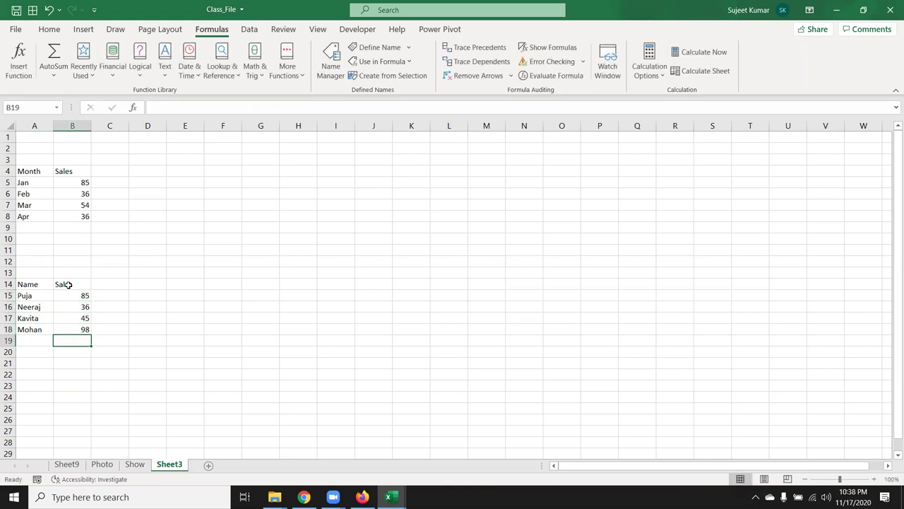
Give the Month/Sales table A4:B8 a blue fill and all borders
left_click_drag(28, 173, 66, 212)
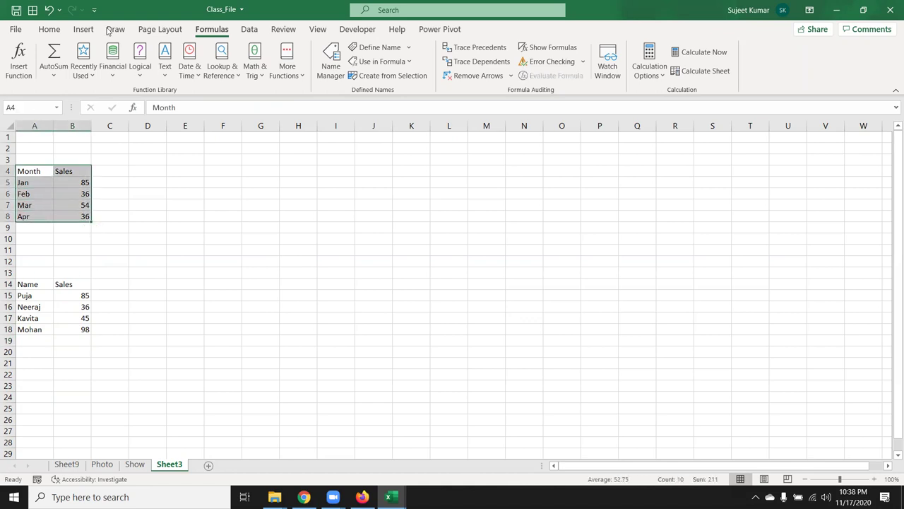
left_click(51, 29)
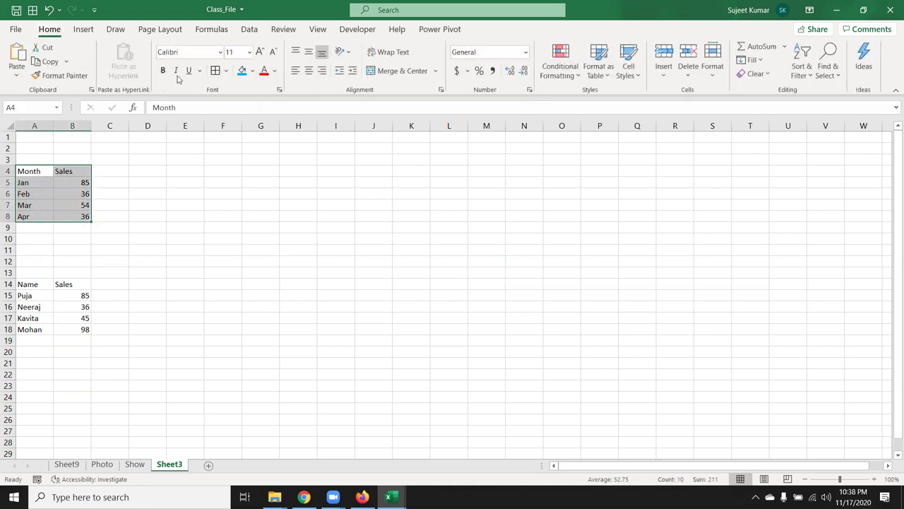
left_click(241, 70)
left_click(215, 70)
Give the Name/Sales table A14:B18 all borders and a blue fill
left_click_drag(31, 283, 64, 328)
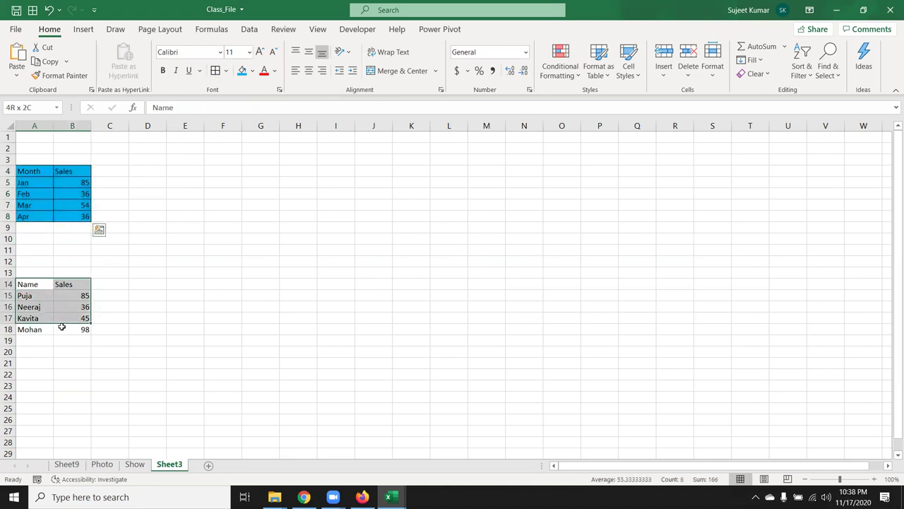
left_click(215, 70)
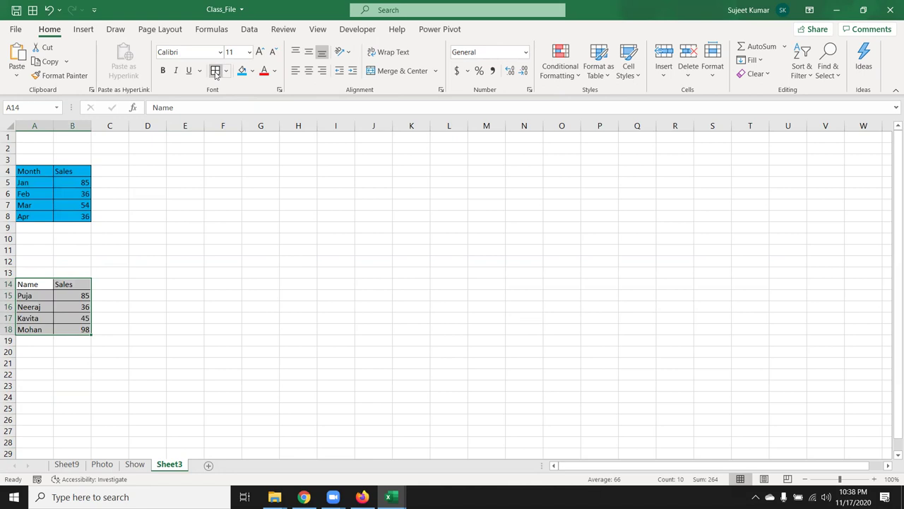
left_click(242, 71)
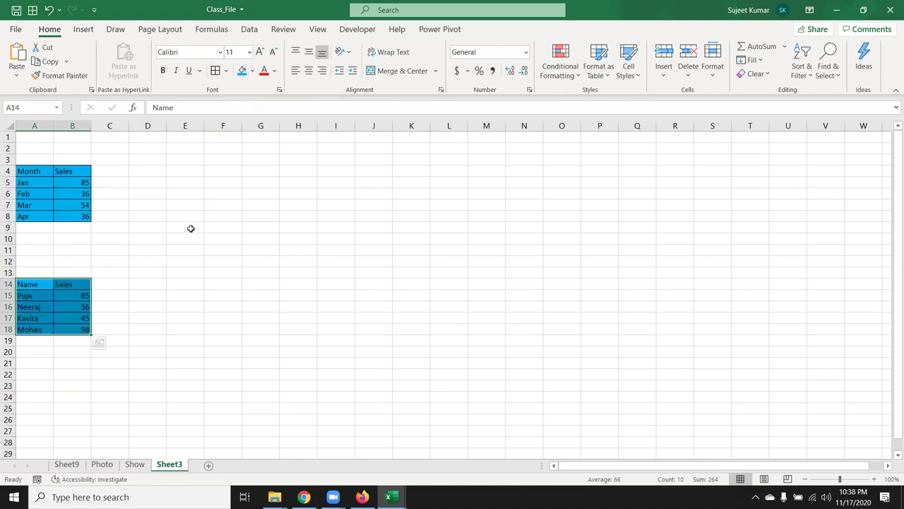
left_click(145, 236)
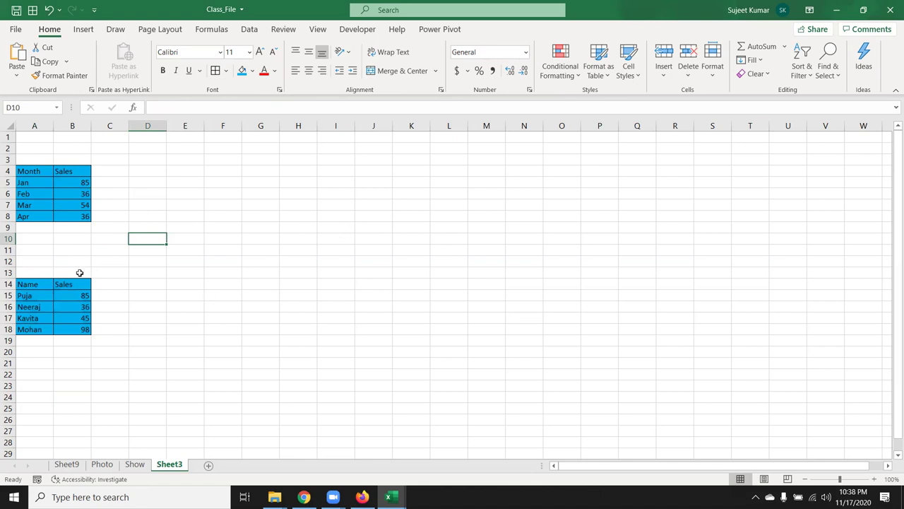
Add a new sheet with Select in A5 and Name in B5
left_click(209, 466)
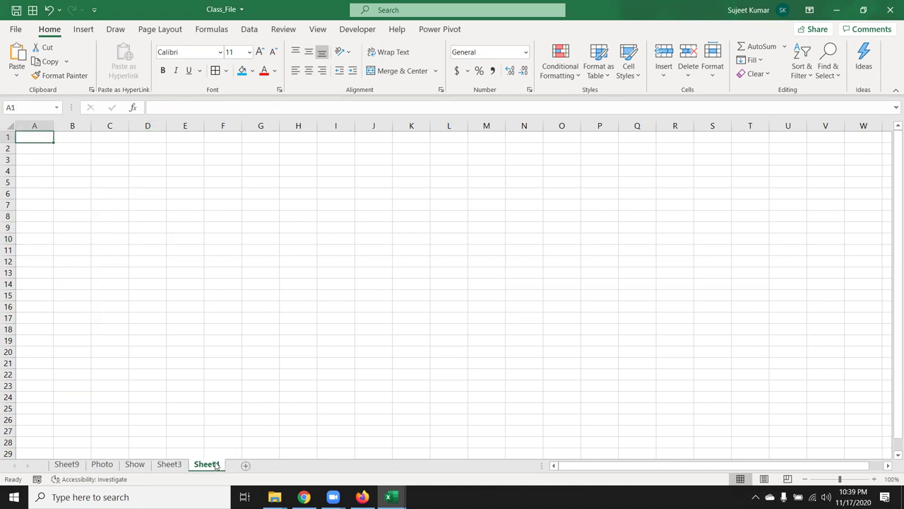
left_click(80, 172)
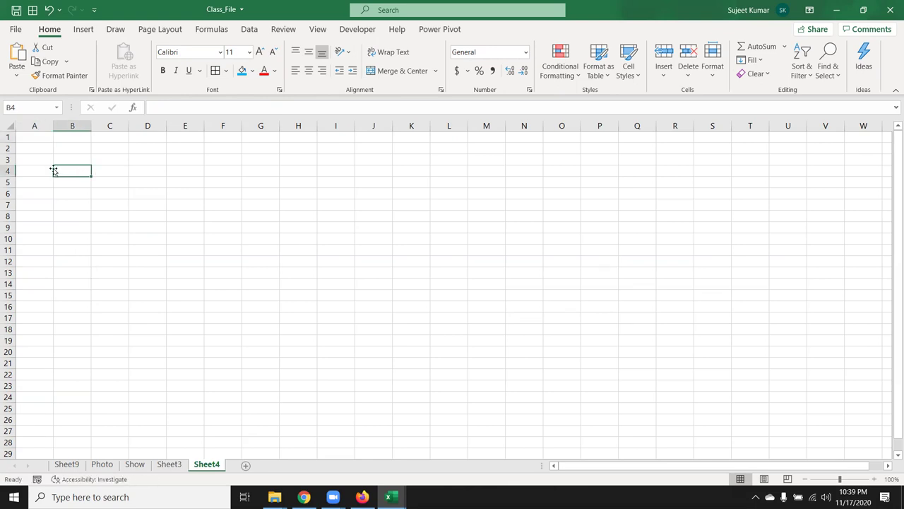
left_click(53, 168)
key("Down")
type("Se")
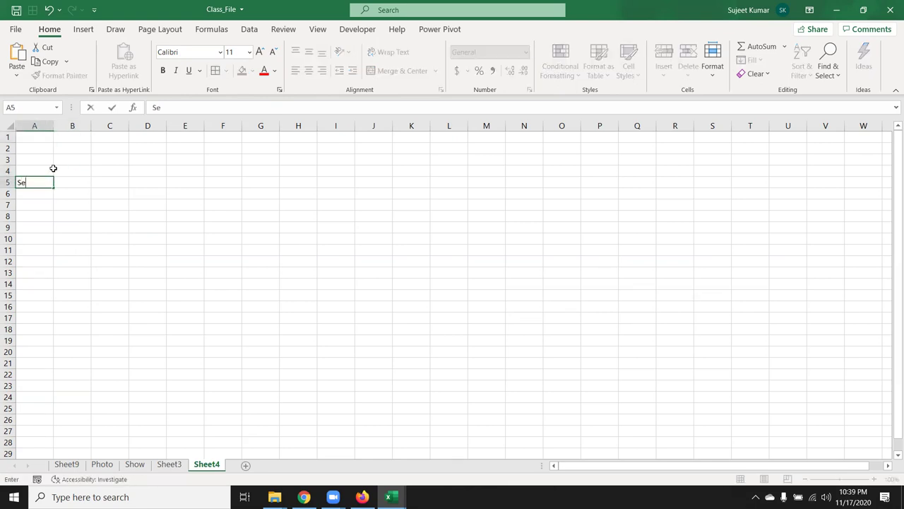
key("Tab")
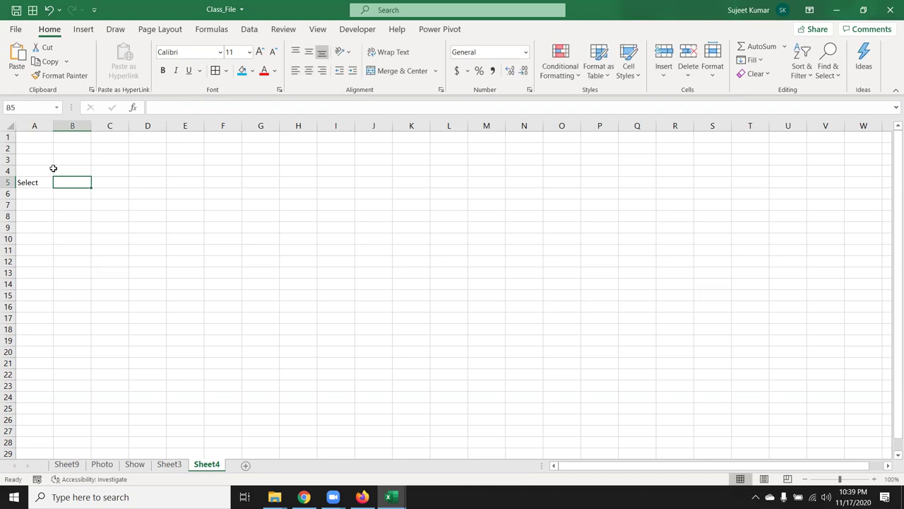
type("Name\\")
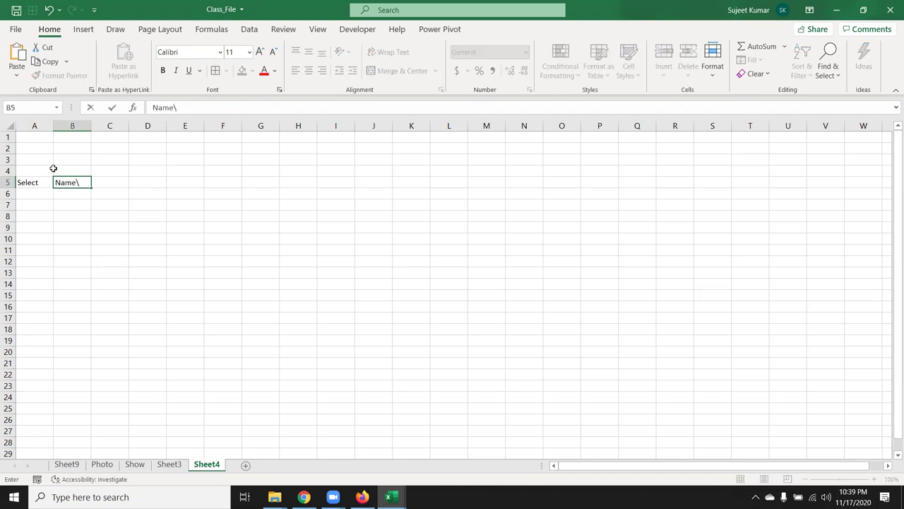
key("BackSpace")
key("Return")
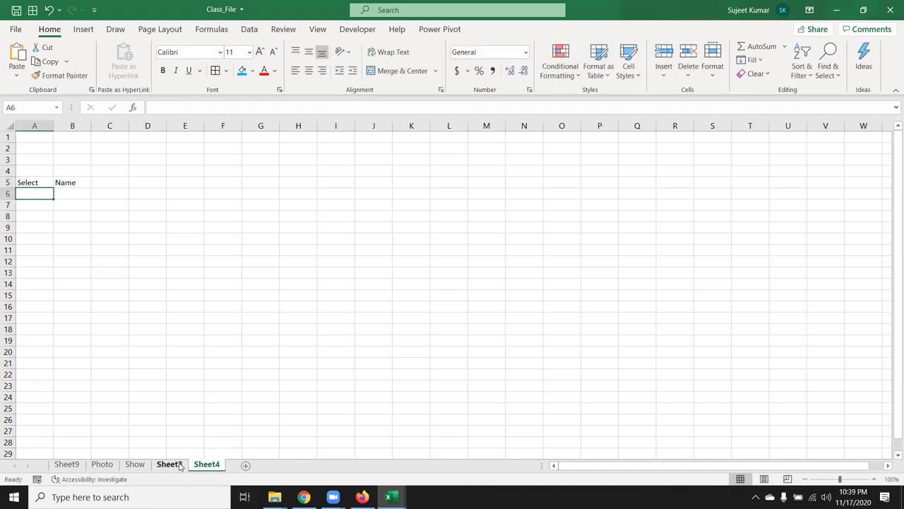
Change Sheet4's B5 entry to Month and return to Sheet3
left_click(169, 464)
left_click_drag(29, 283, 76, 327)
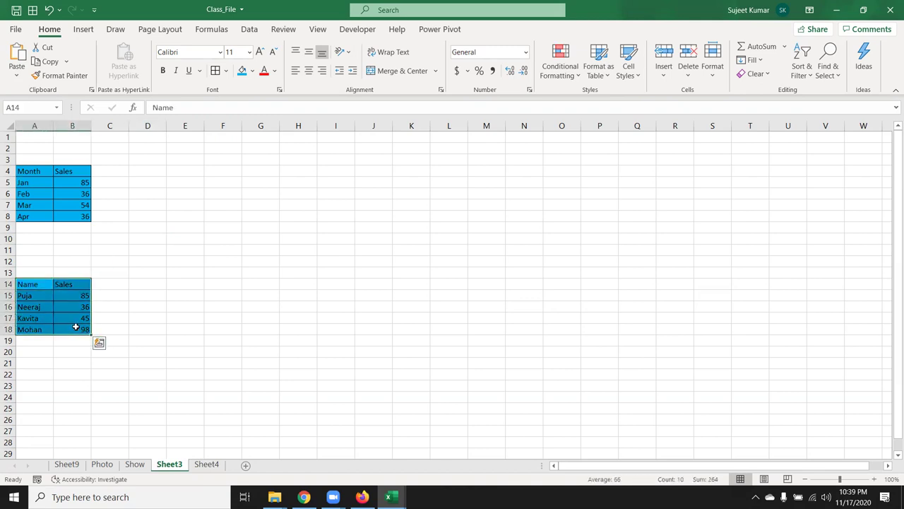
left_click(207, 464)
left_click(68, 183)
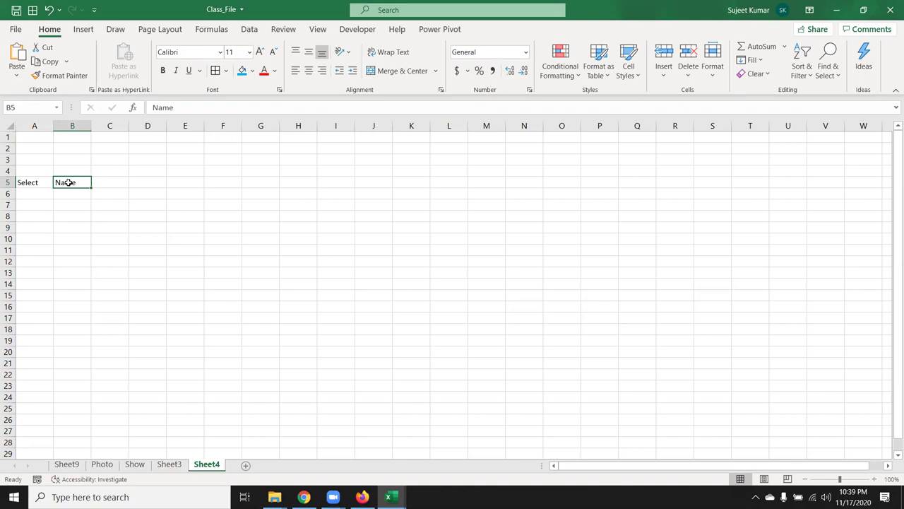
type("Month")
key("Return")
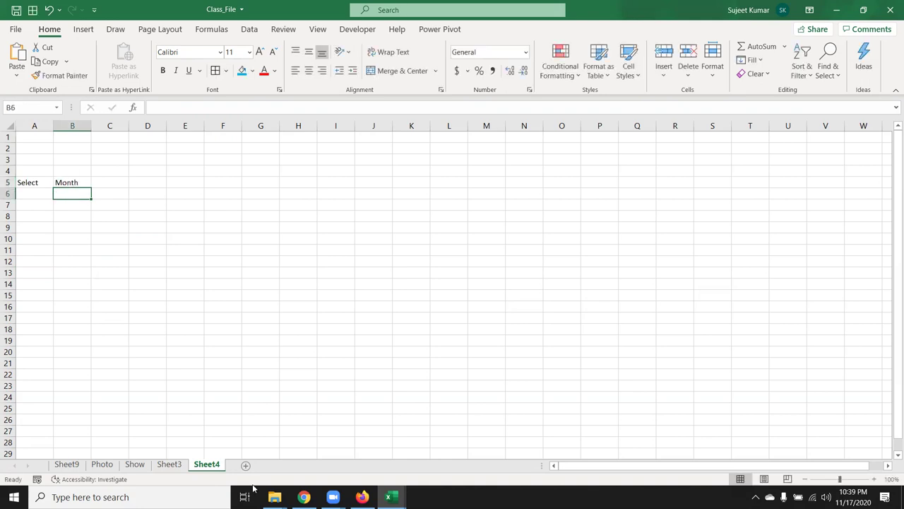
left_click(169, 464)
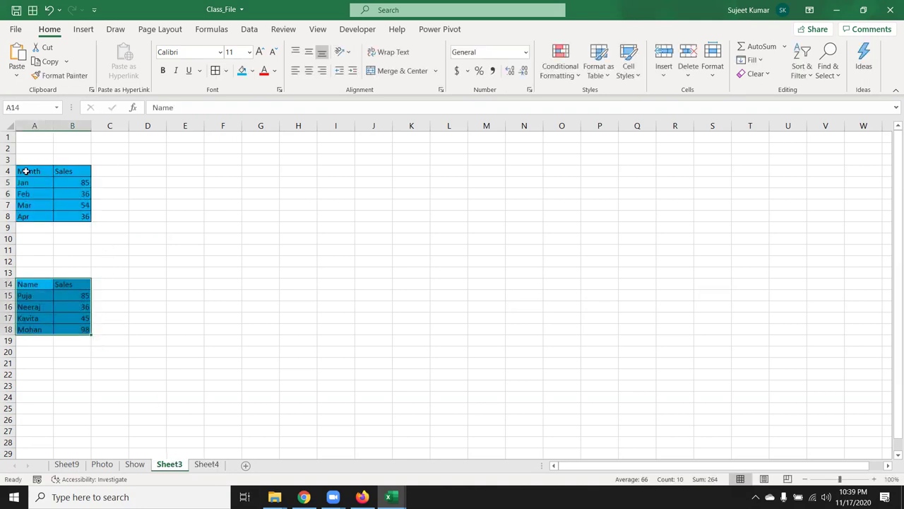
Copy Sheet3's Month table A4:B8 and paste it on Sheet4 as a linked picture
left_click_drag(26, 171, 84, 212)
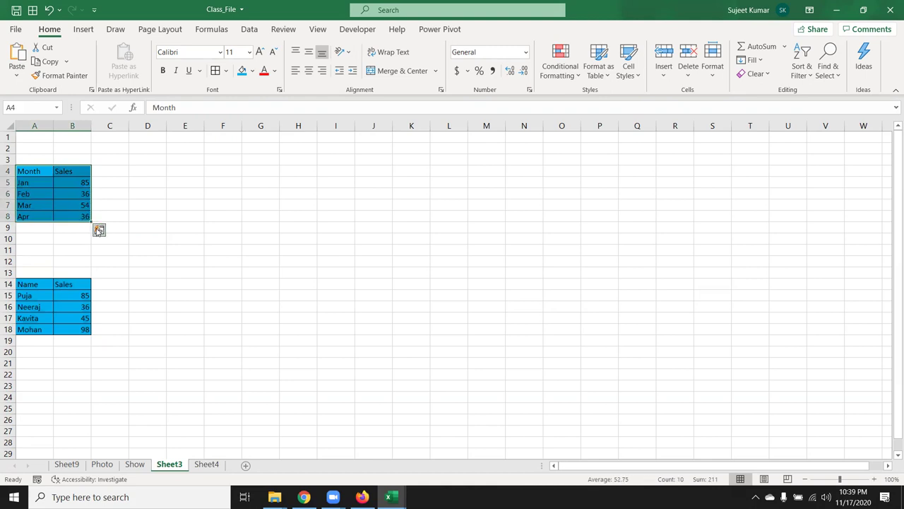
key("ctrl+c")
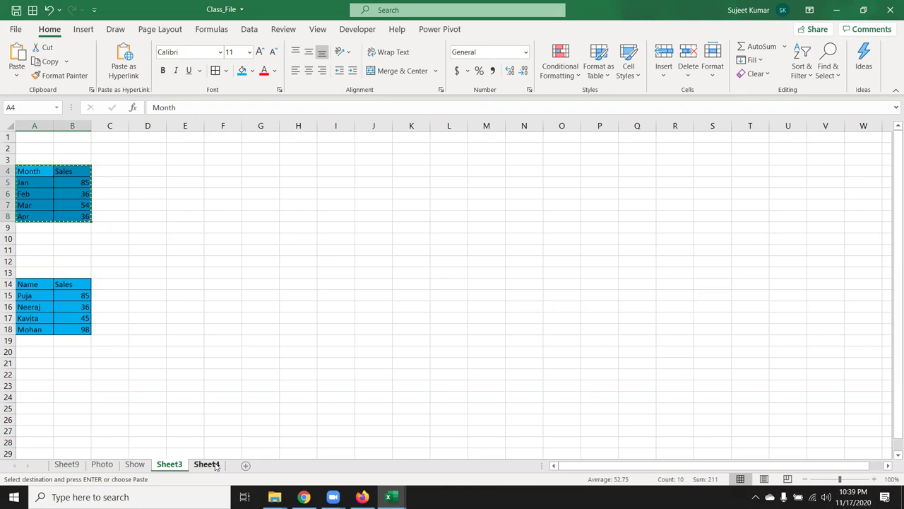
left_click(207, 464)
left_click(154, 259)
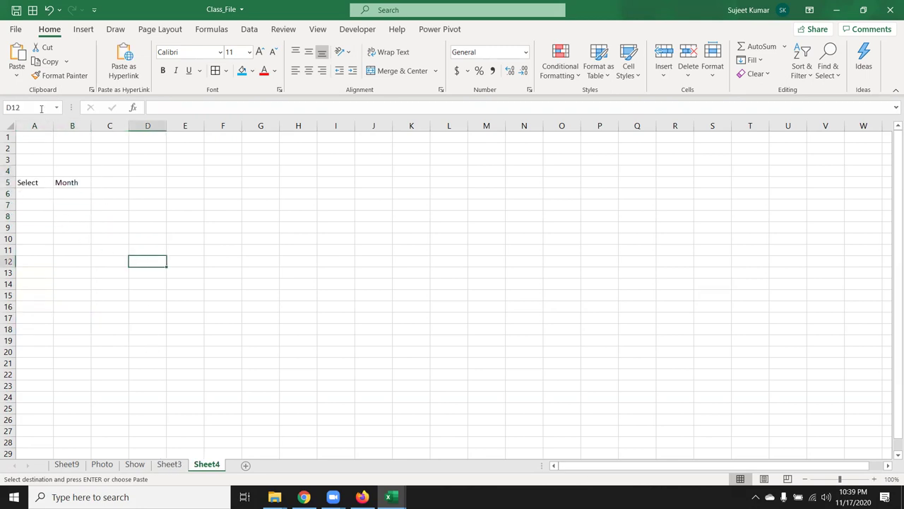
left_click(18, 77)
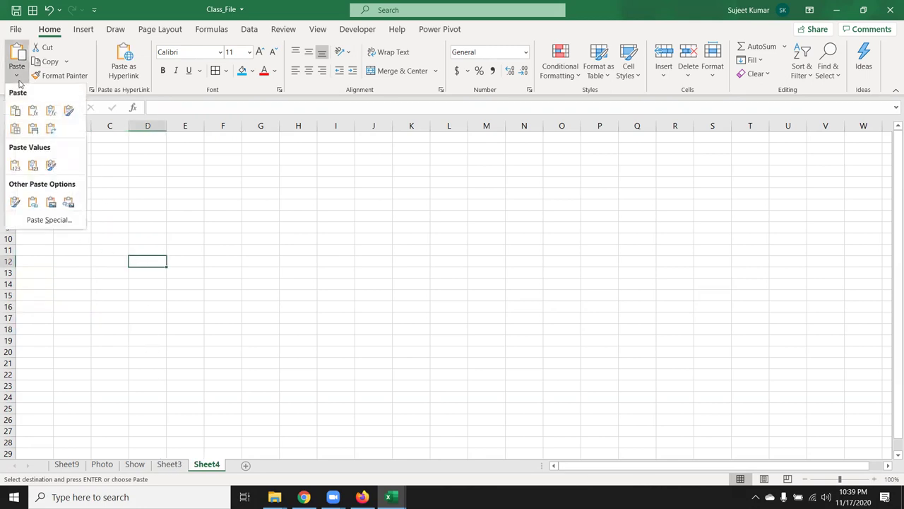
left_click(69, 202)
Move the linked picture up to row 10 and enlarge it, keeping its =Sheet3!$A$4:$B$8 link
left_click_drag(157, 278, 114, 260)
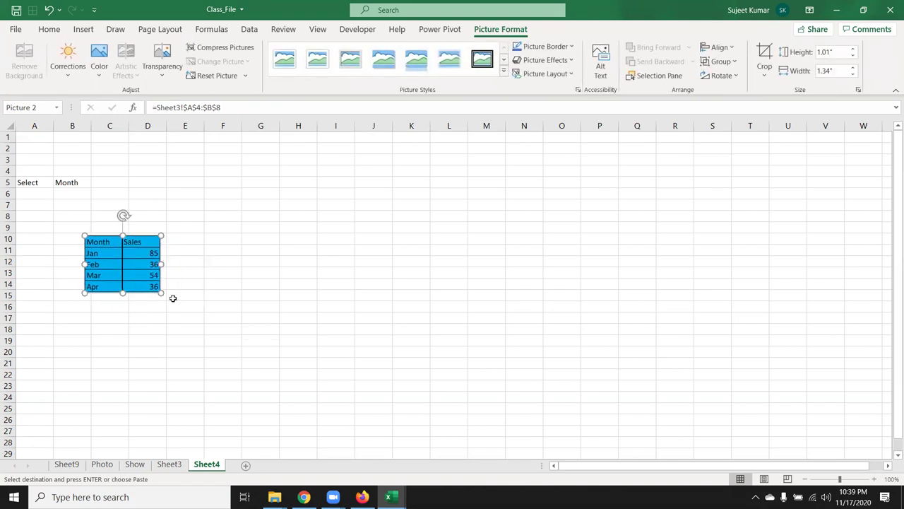
left_click_drag(161, 293, 239, 351)
left_click_drag(230, 110, 151, 107)
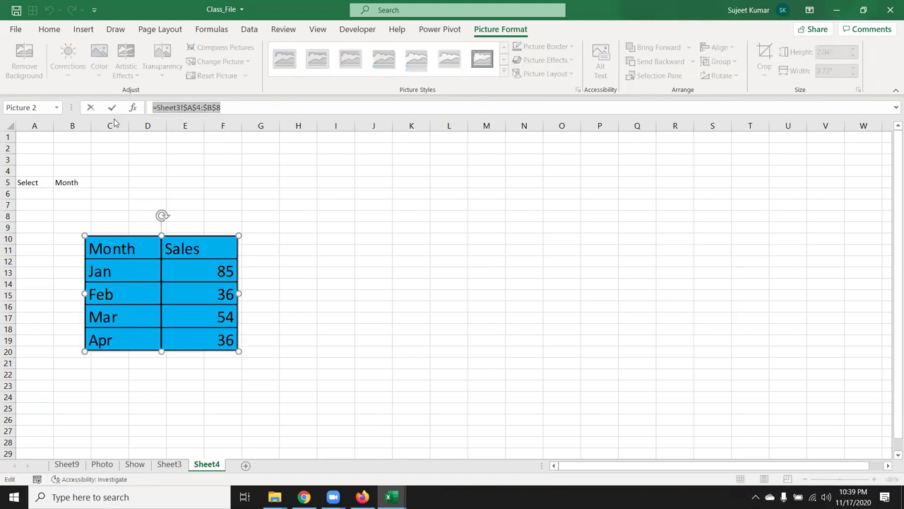
key("Escape")
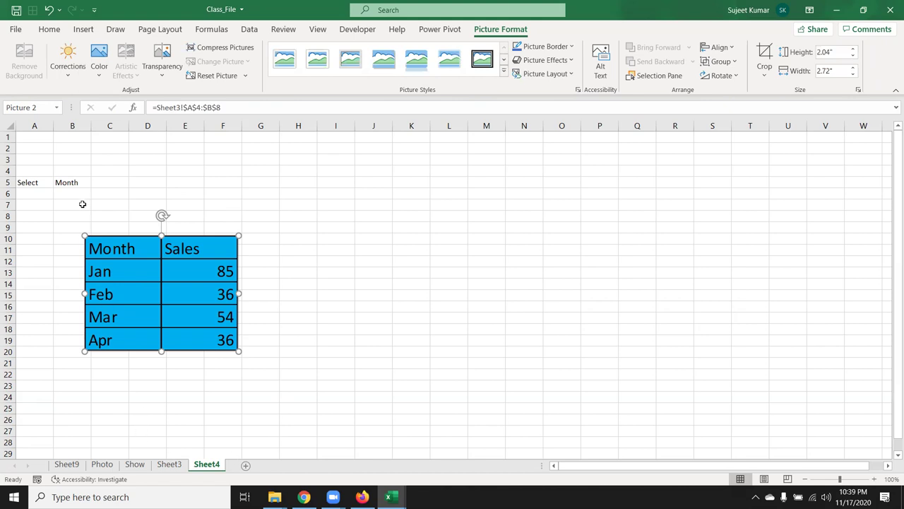
Change cell B5 to Name and select the linked picture
left_click(82, 185)
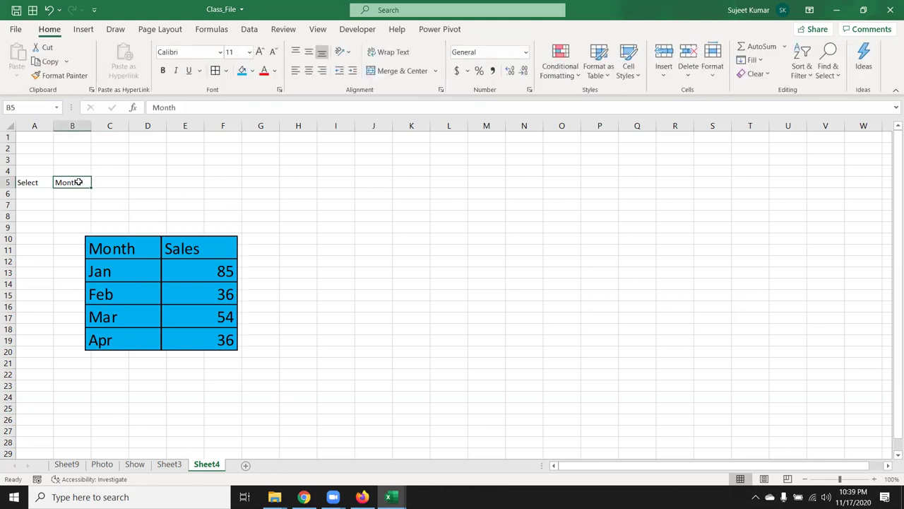
type("Name")
key("Return")
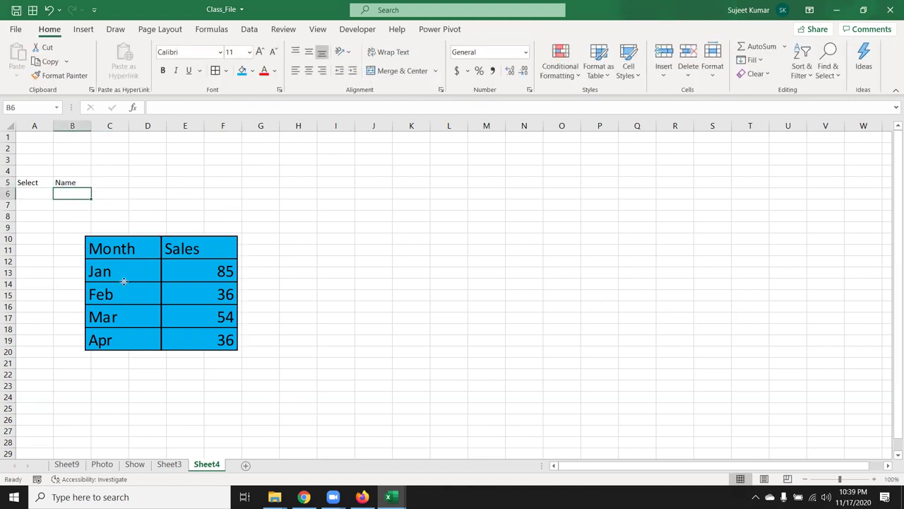
left_click(123, 281)
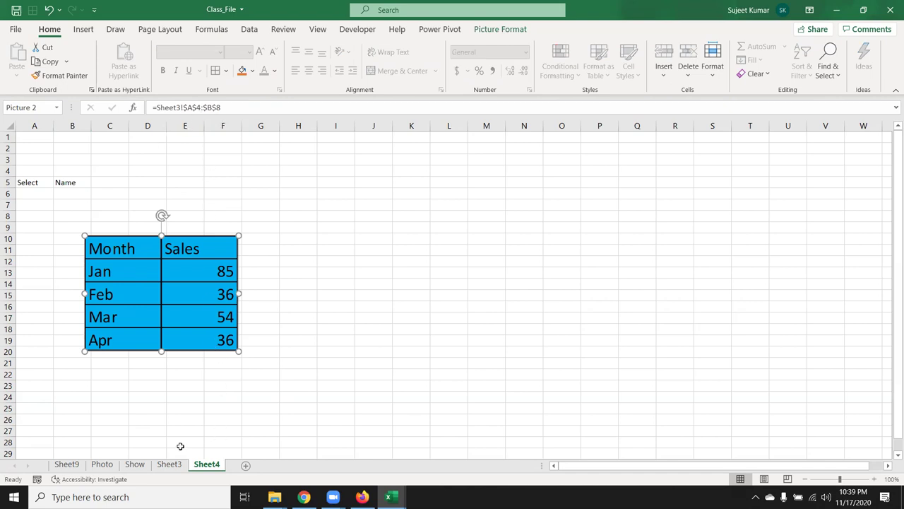
Relink the Sheet4 picture to =Sheet3!$A$14:$B$18 so it shows the Name/Sales table
left_click(169, 464)
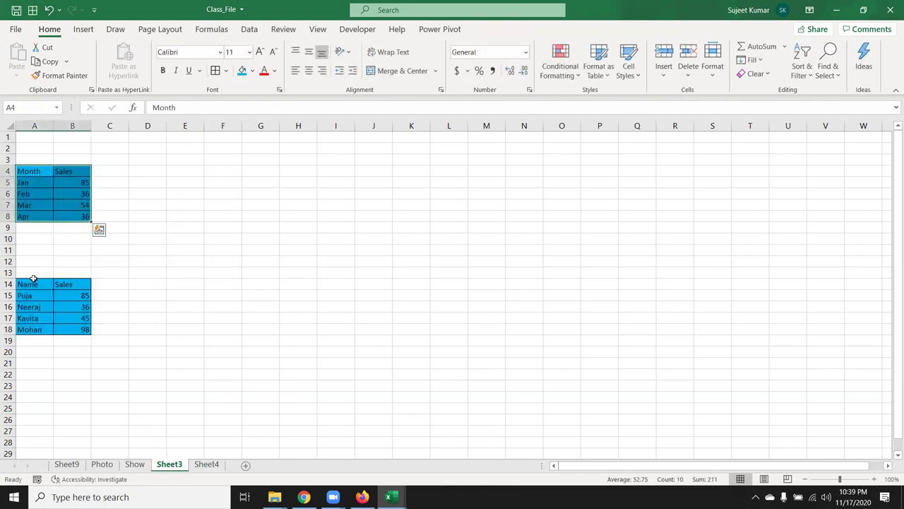
left_click_drag(32, 284, 79, 332)
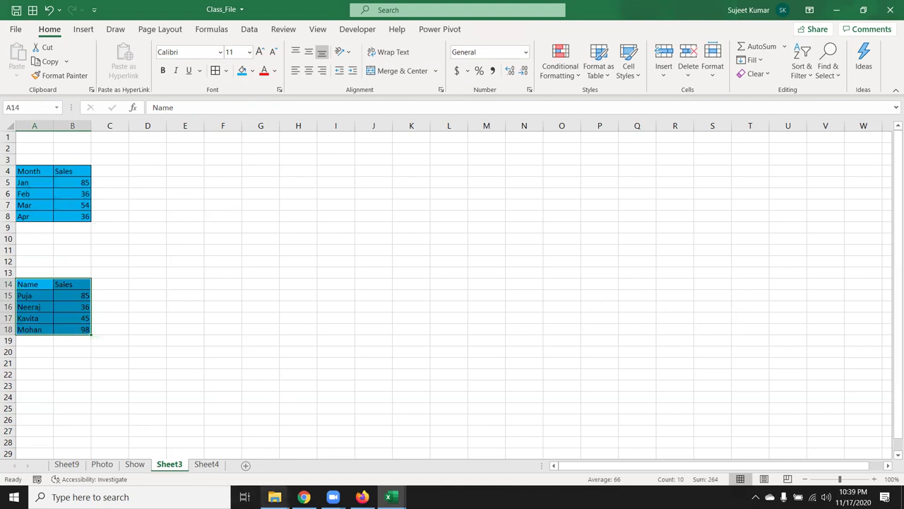
left_click(206, 464)
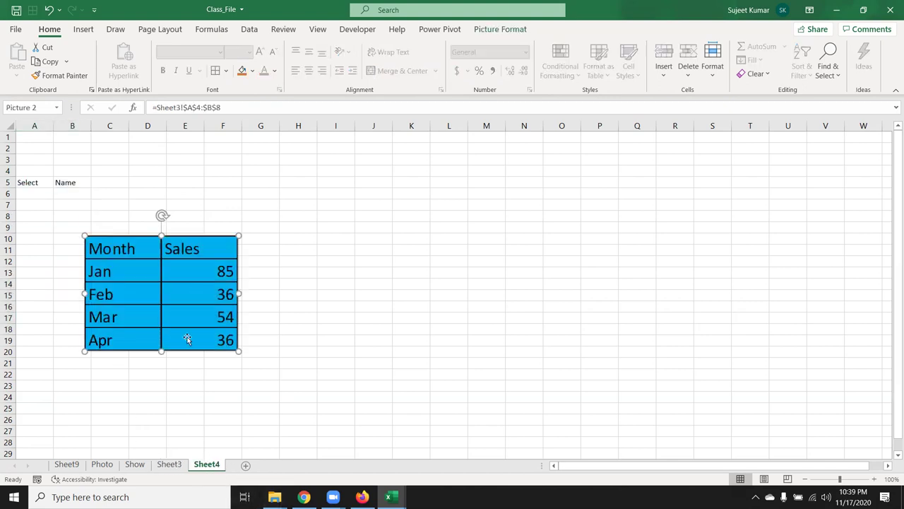
left_click(202, 107)
type("1")
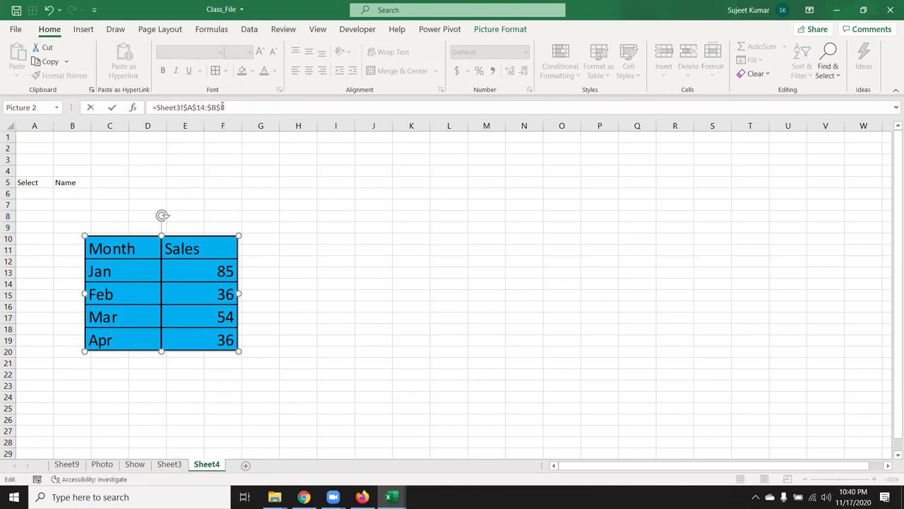
key("Return")
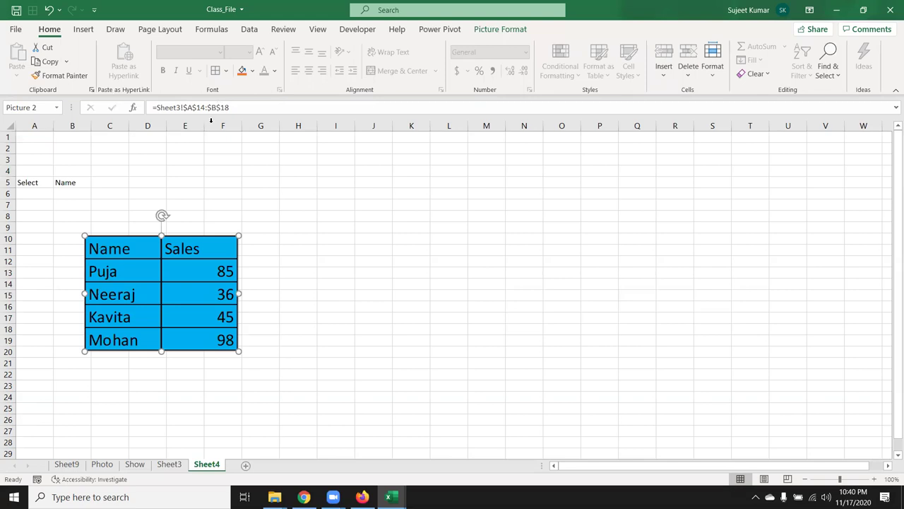
Define the name Month for Sheet3's A4:B8 table
left_click(170, 464)
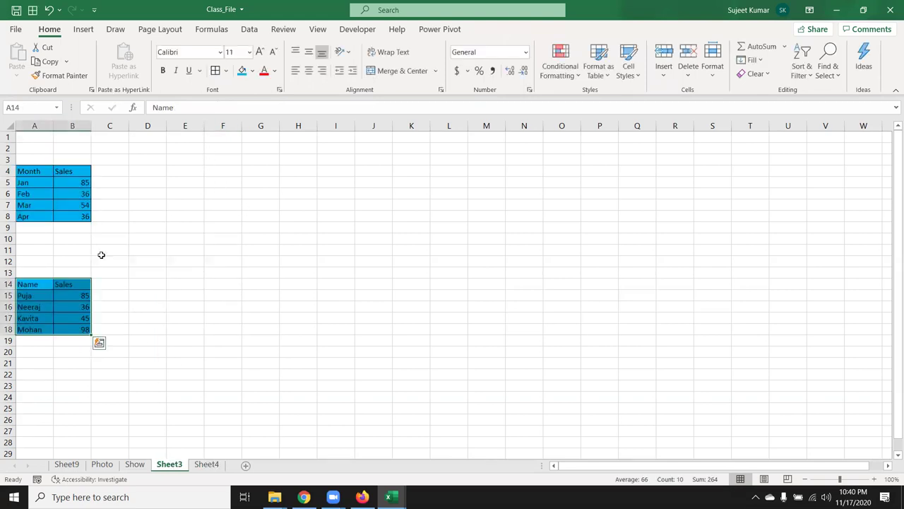
left_click_drag(23, 172, 66, 217)
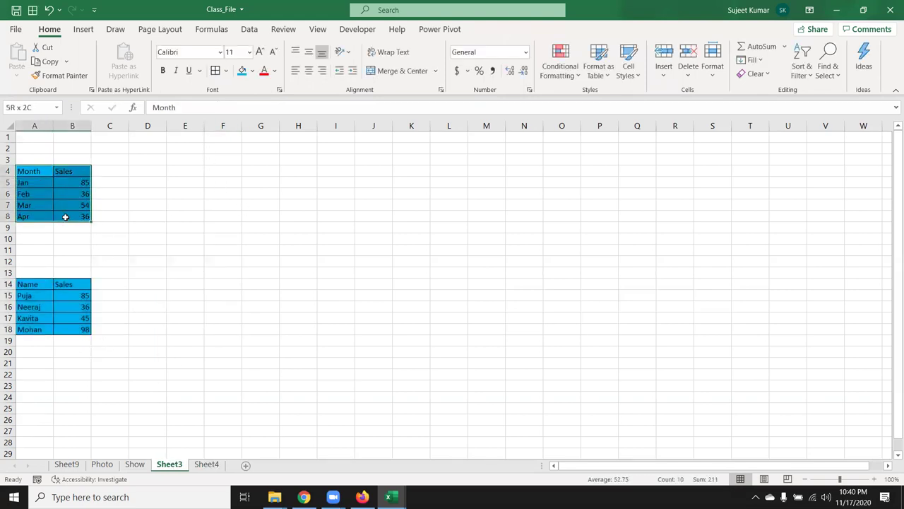
left_click(211, 29)
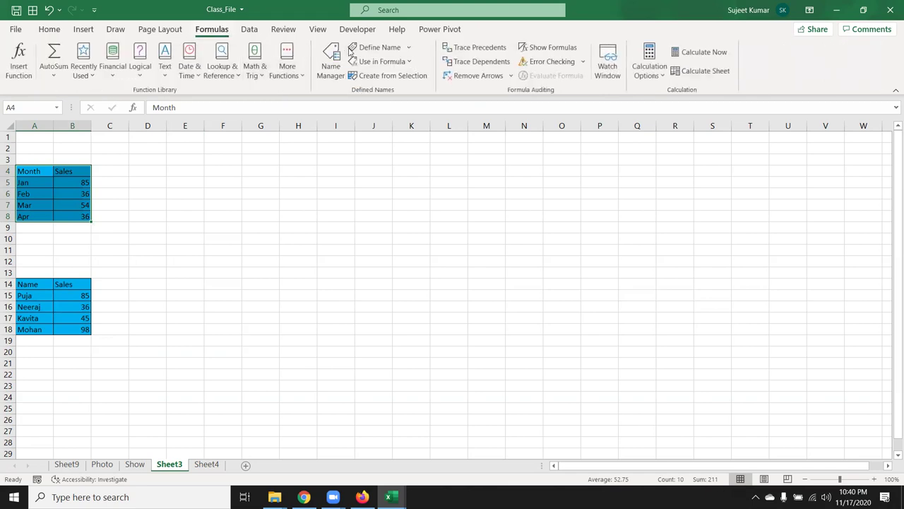
left_click(354, 48)
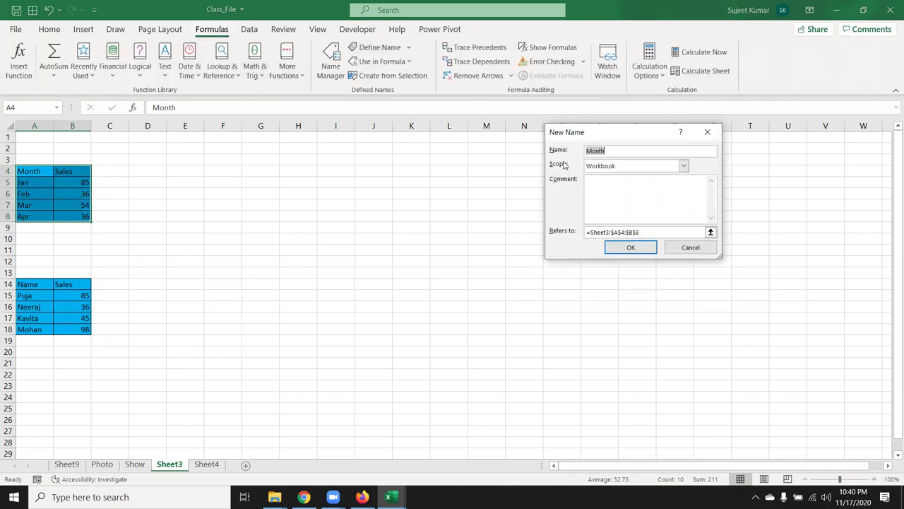
left_click_drag(584, 134, 265, 133)
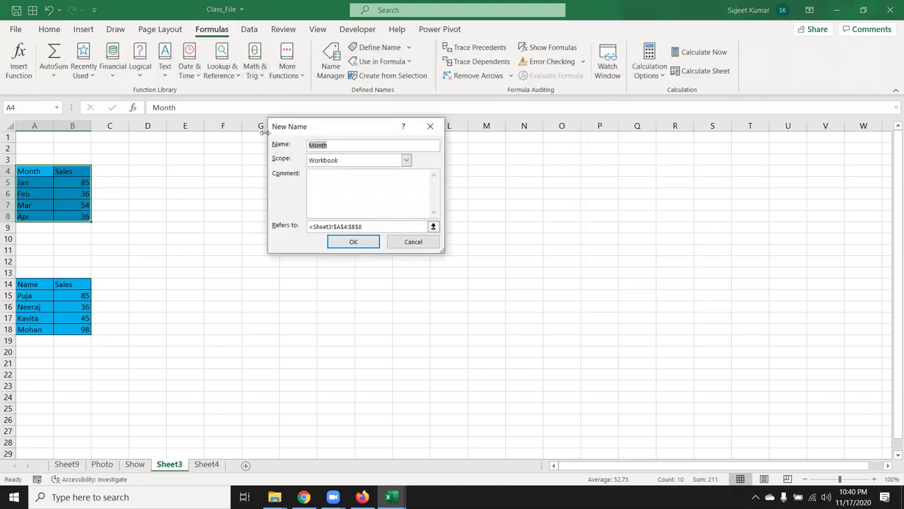
left_click(354, 241)
Define the name Name for the A14:B18 table
left_click_drag(28, 286, 70, 329)
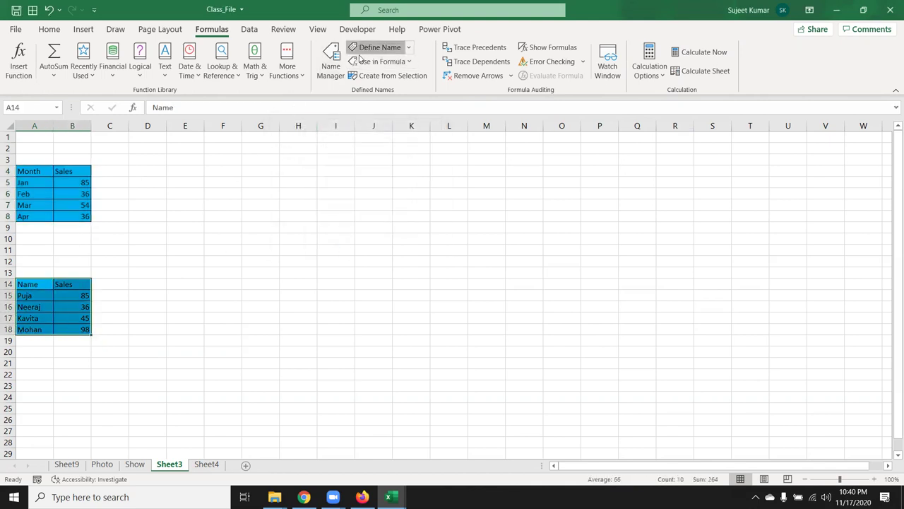
left_click(374, 48)
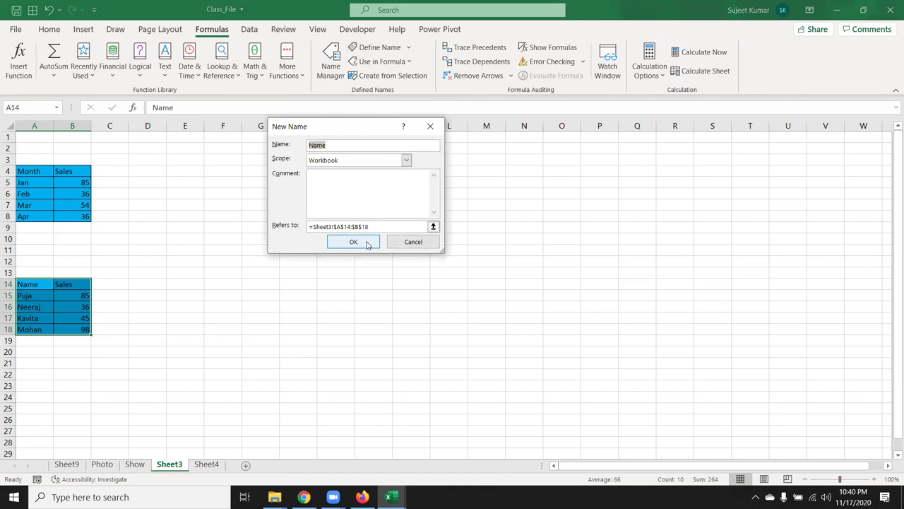
left_click(346, 241)
left_click(28, 197)
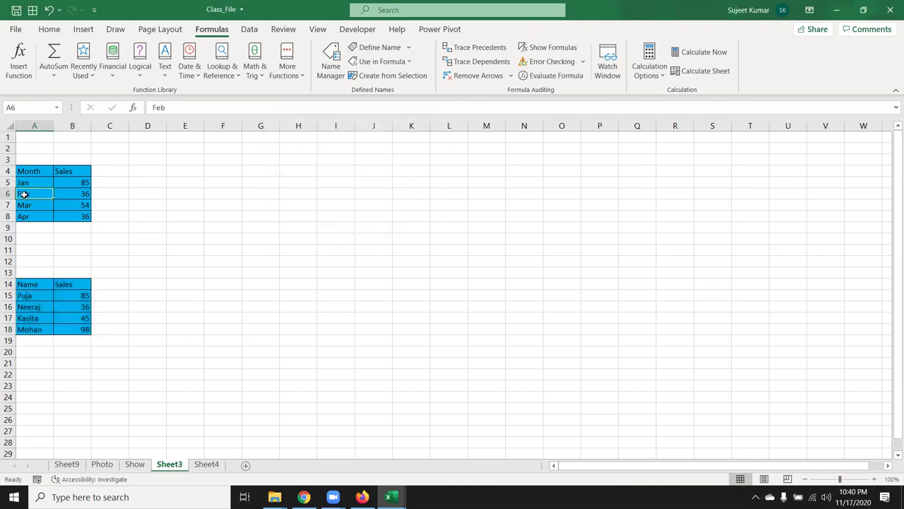
left_click(66, 330)
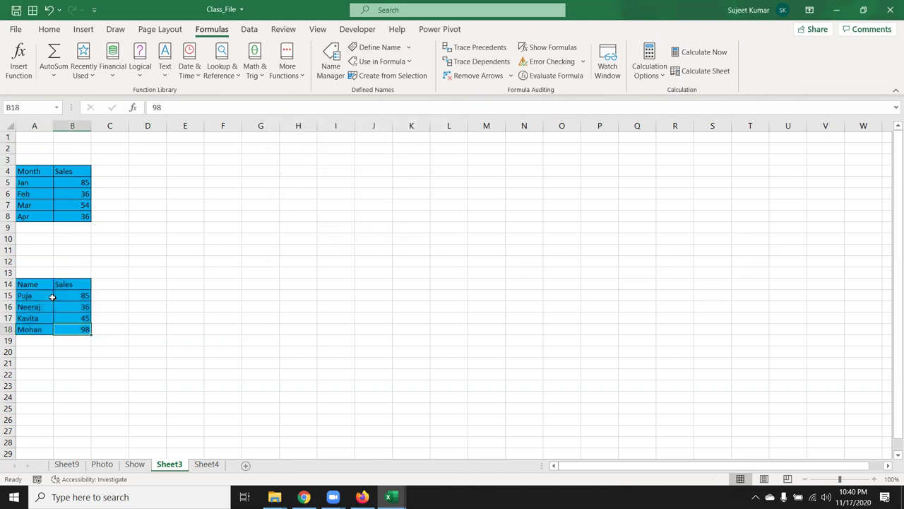
Reselect both tables to verify the Month and Name names in the Name Box
left_click_drag(33, 171, 74, 215)
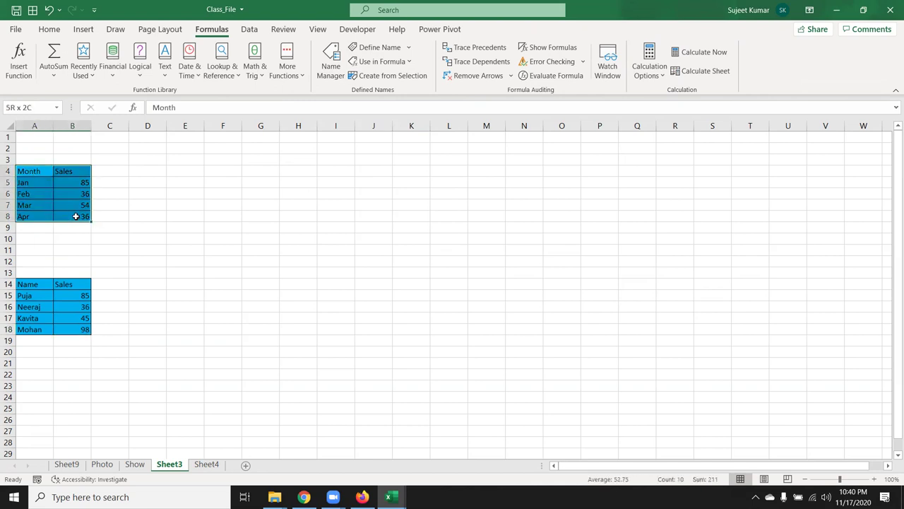
left_click_drag(40, 285, 69, 329)
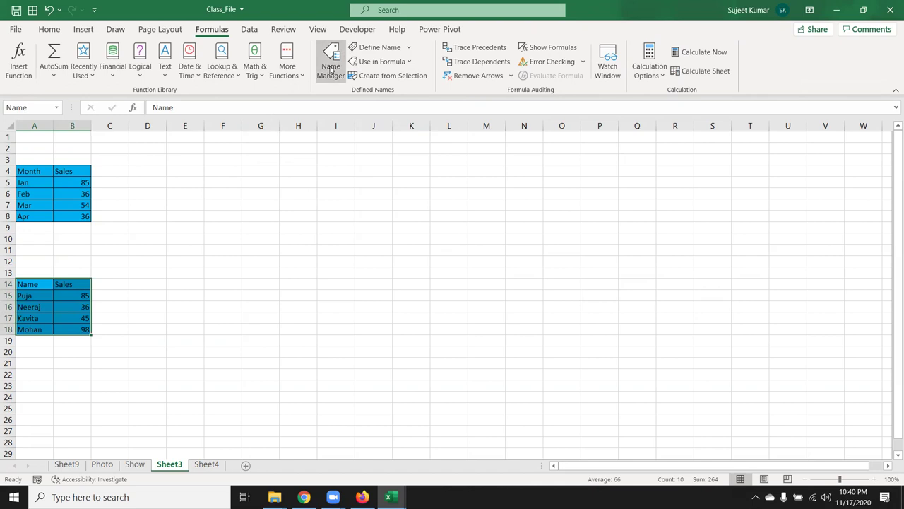
left_click(377, 48)
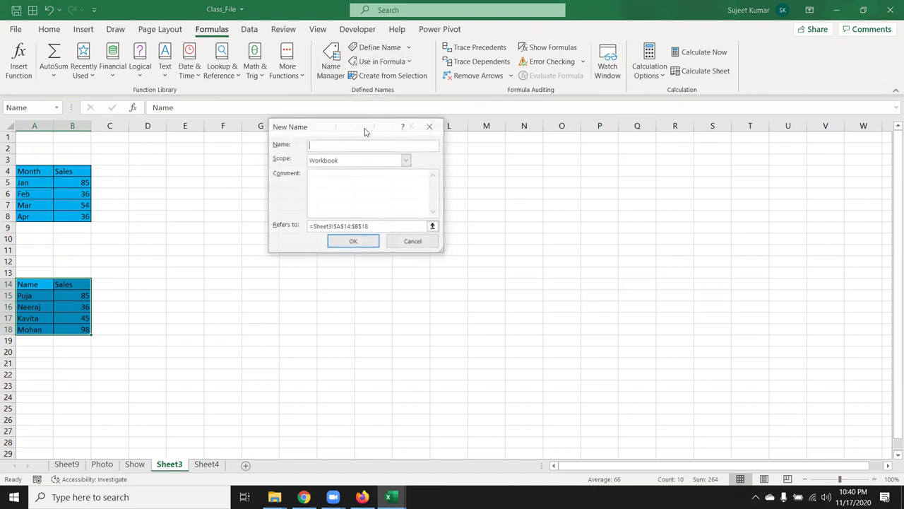
key("Escape")
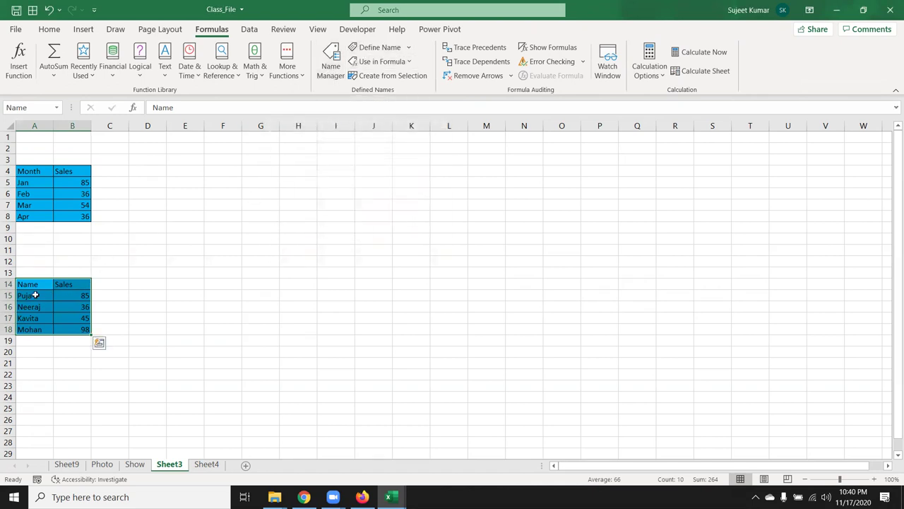
left_click_drag(35, 173, 74, 215)
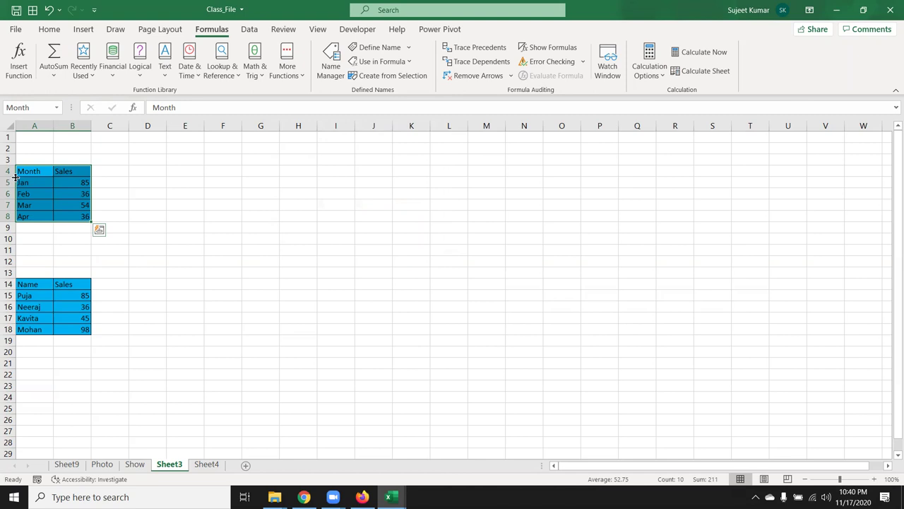
left_click_drag(46, 286, 75, 330)
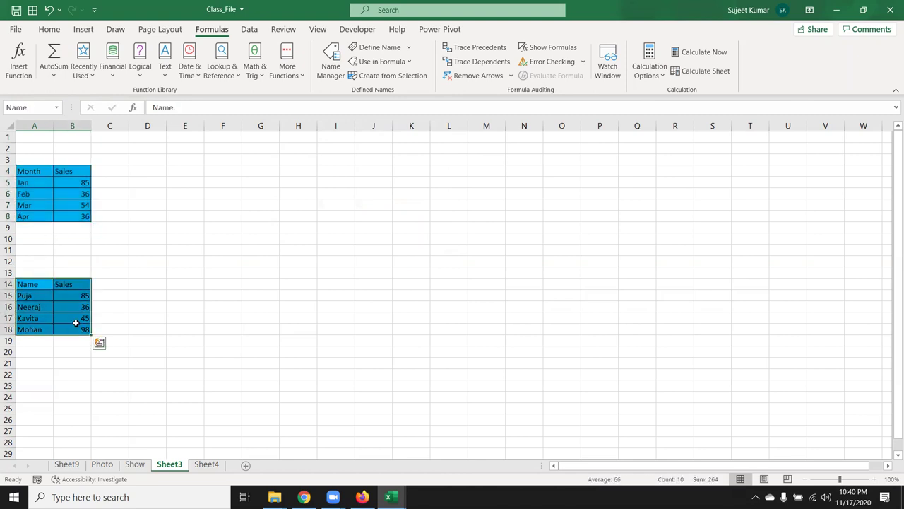
left_click(207, 464)
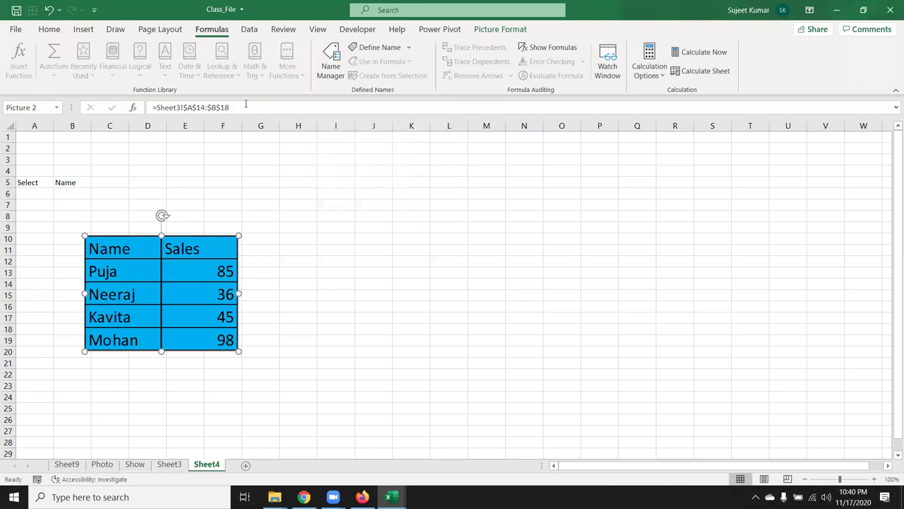
left_click_drag(234, 107, 157, 108)
key("BackSpace")
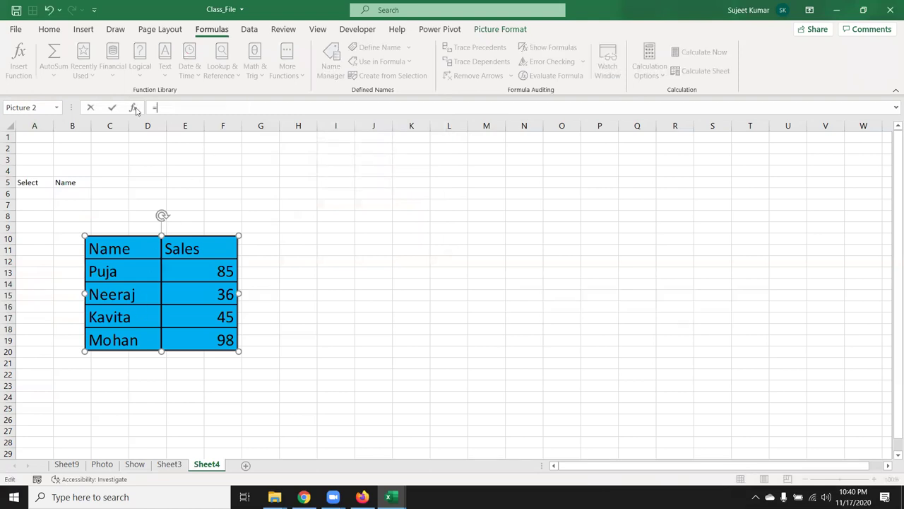
type("Name")
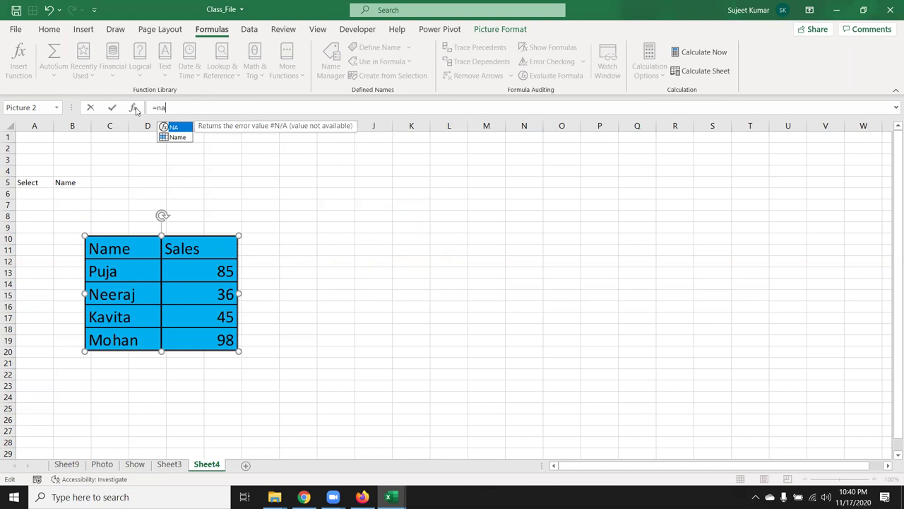
key("Return")
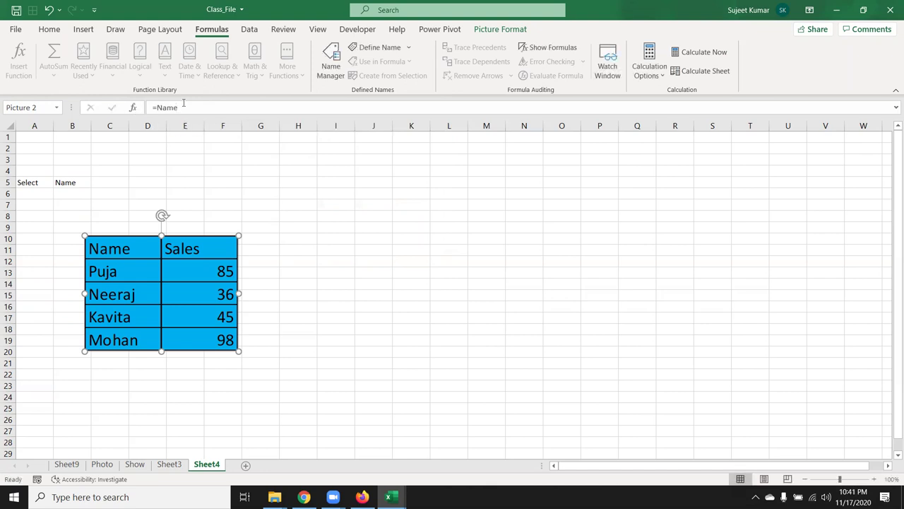
double_click(184, 106)
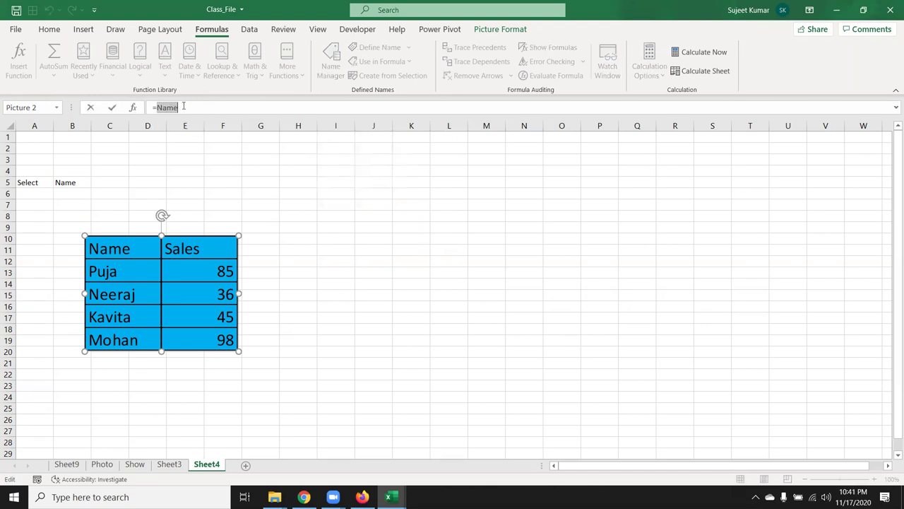
type("Month")
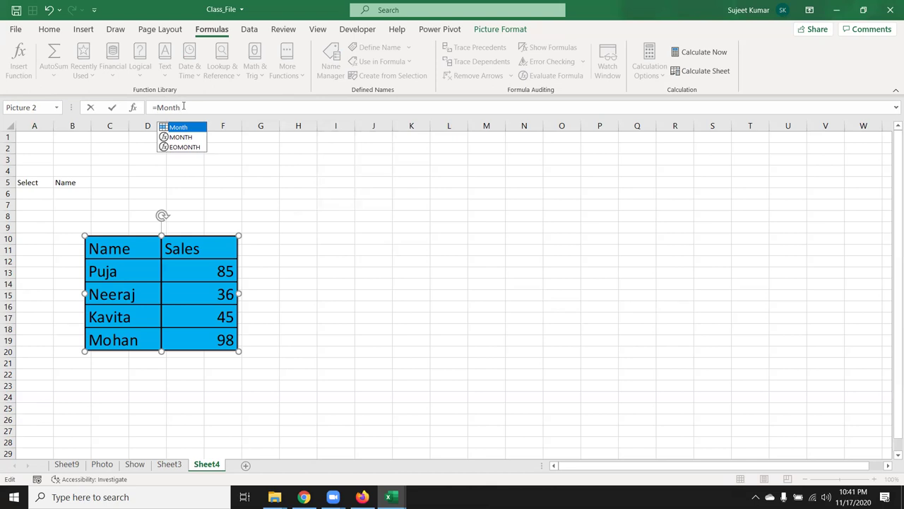
key("Return")
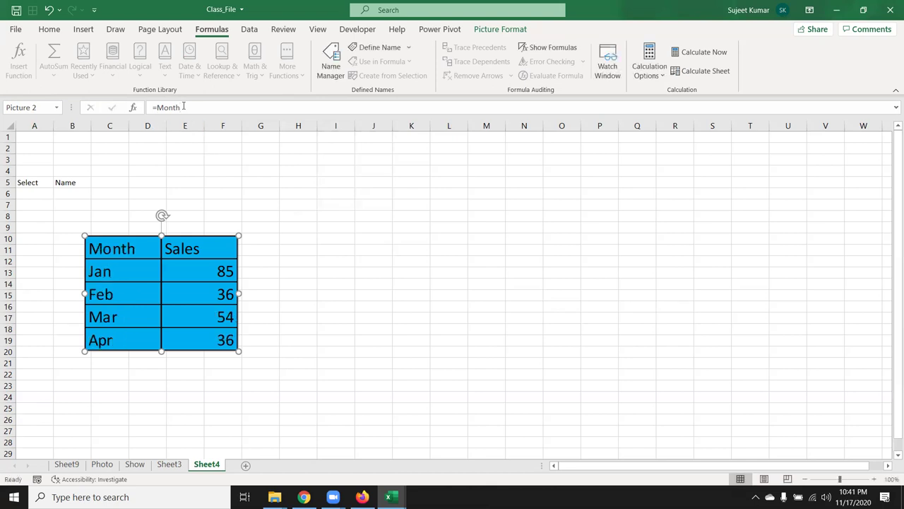
left_click(110, 194)
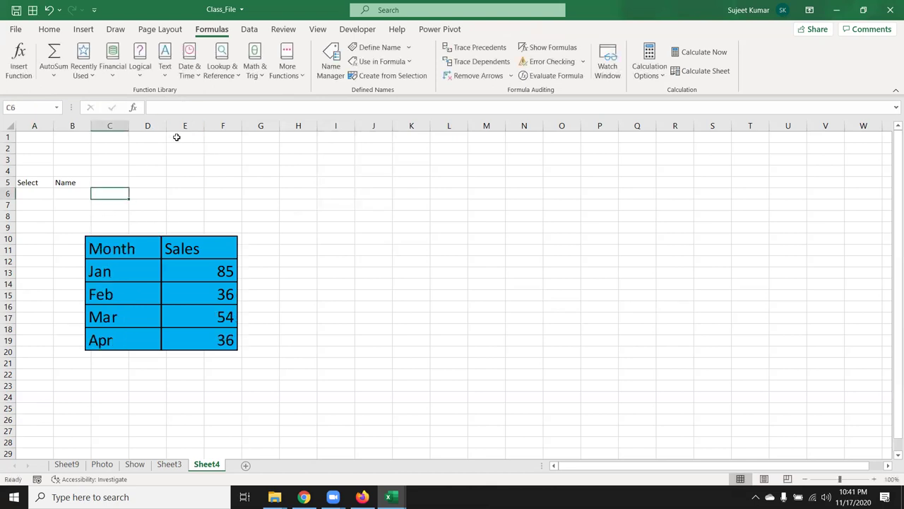
left_click(64, 183)
left_click_drag(146, 255, 363, 188)
left_click(8, 340)
left_click(151, 261)
left_click(327, 244)
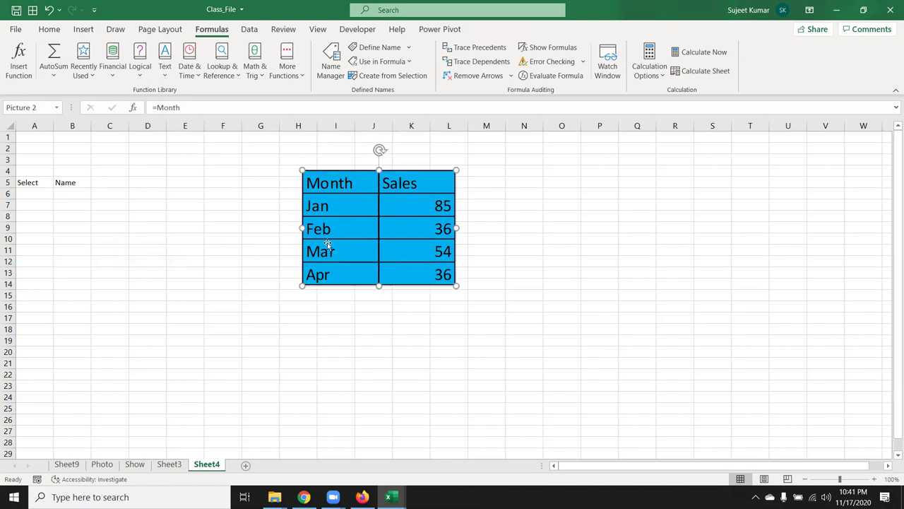
left_click(169, 108)
double_click(168, 107)
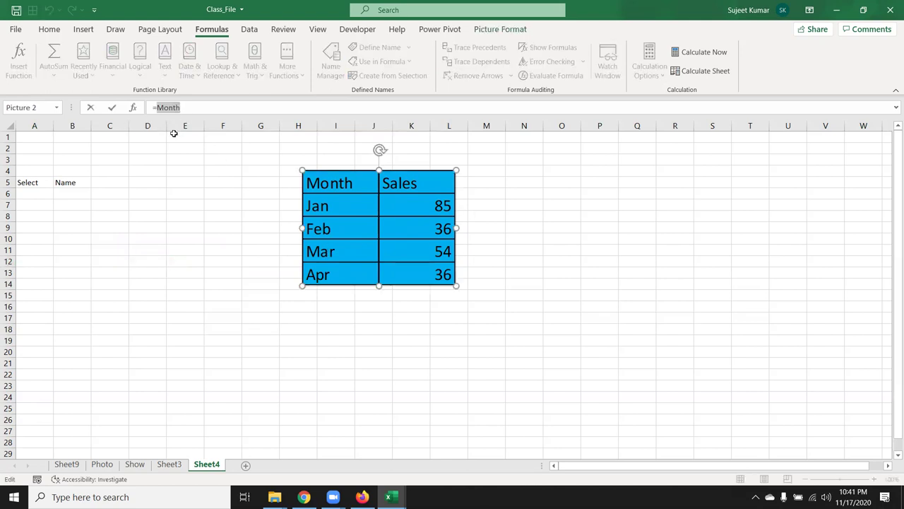
key("Escape")
left_click(74, 179)
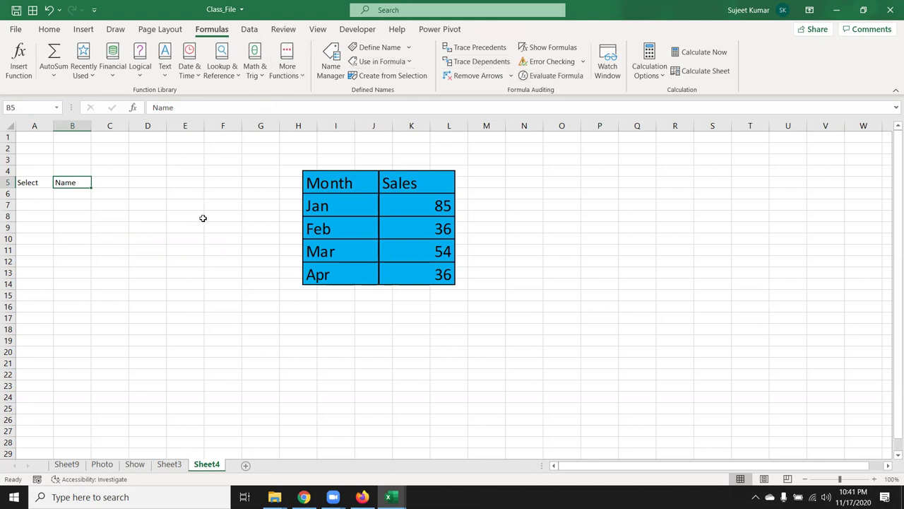
Change the linked picture's source formula to =B5 so it shows the word Name
left_click(55, 32)
left_click(382, 206)
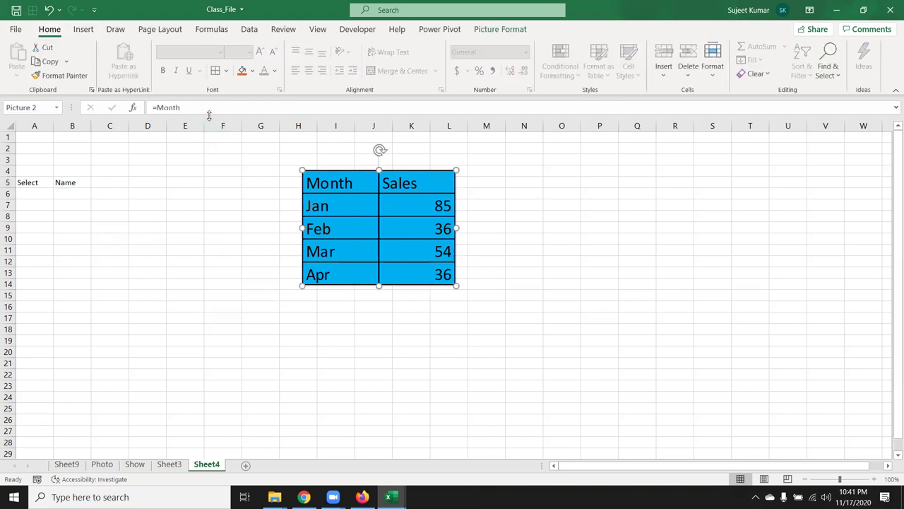
left_click(214, 108)
key("BackSpace")
key("BackSpace")
key("BackSpace")
key("BackSpace")
key("BackSpace")
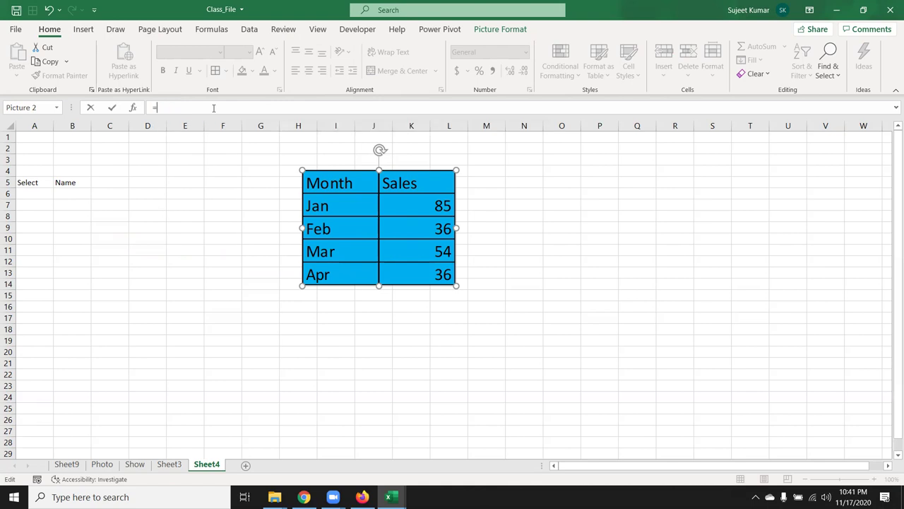
type("B")
key("Escape")
key("Return")
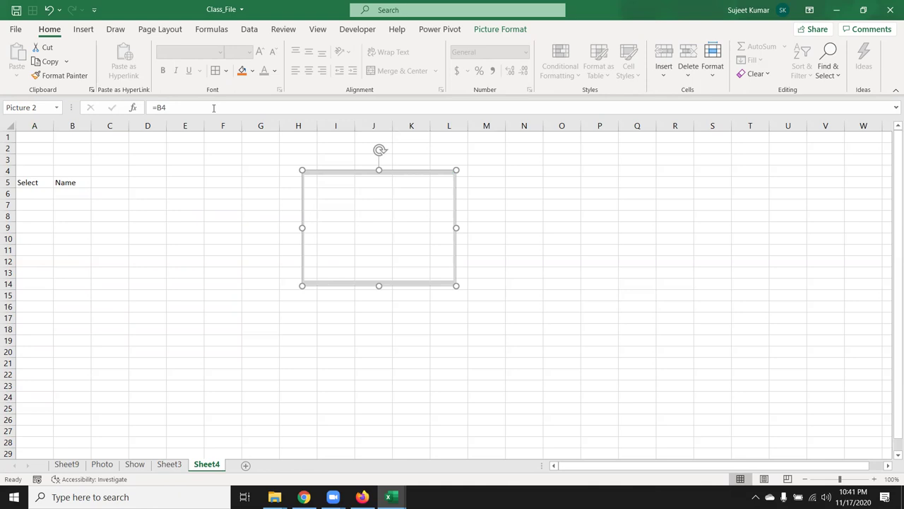
left_click(213, 107)
key("BackSpace")
type("5")
key("Return")
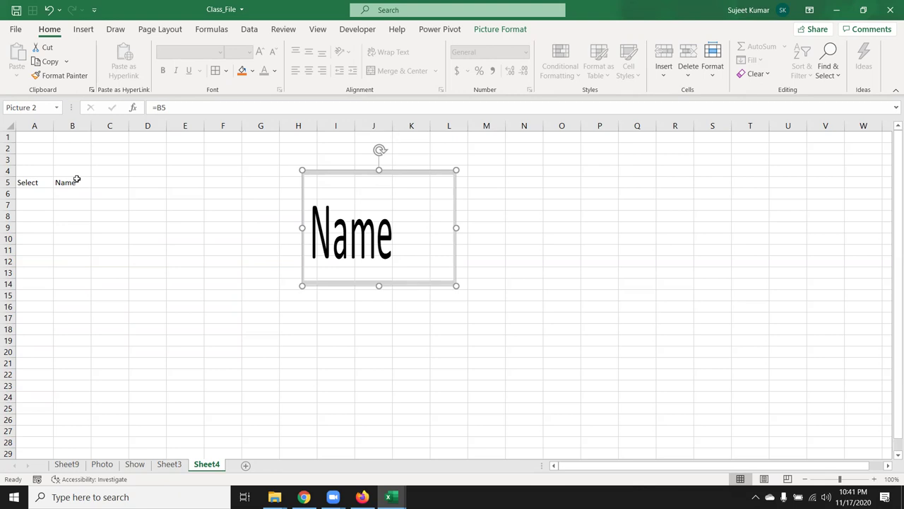
Try =INDIRECT(B5) as the picture's source, dismiss the reference error and cancel
left_click(159, 108)
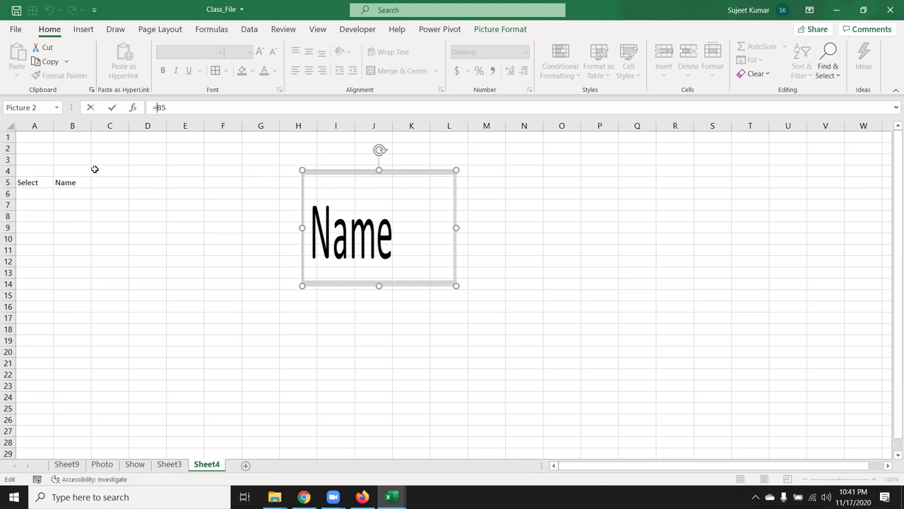
type("Ind")
key("Down")
key("Tab")
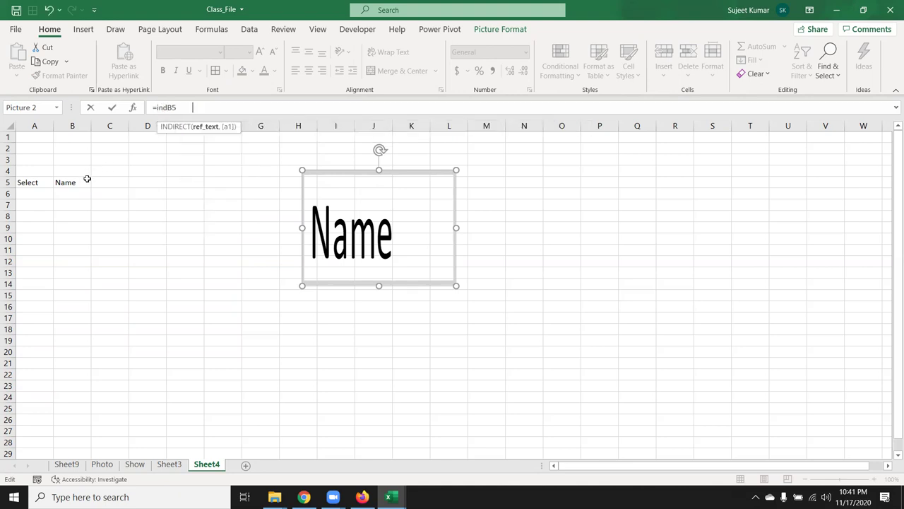
type(")")
key("Return")
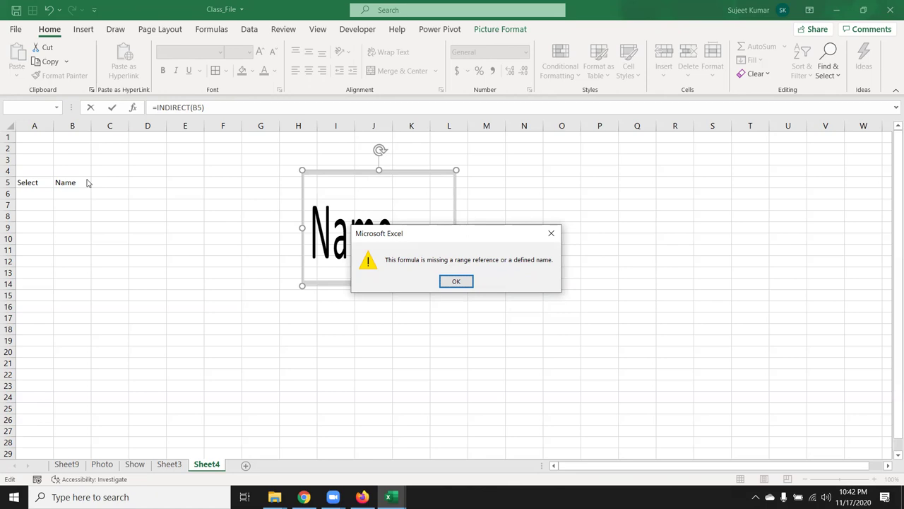
key("Return")
key("Escape")
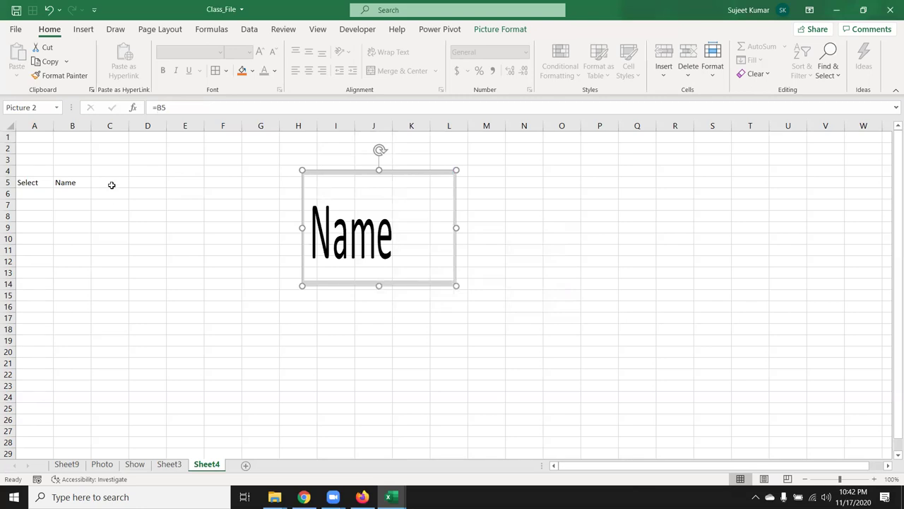
Define the name RR referring to =INDIRECT(Sheet4!$B$5), then select the linked picture
key("Escape")
left_click(118, 200)
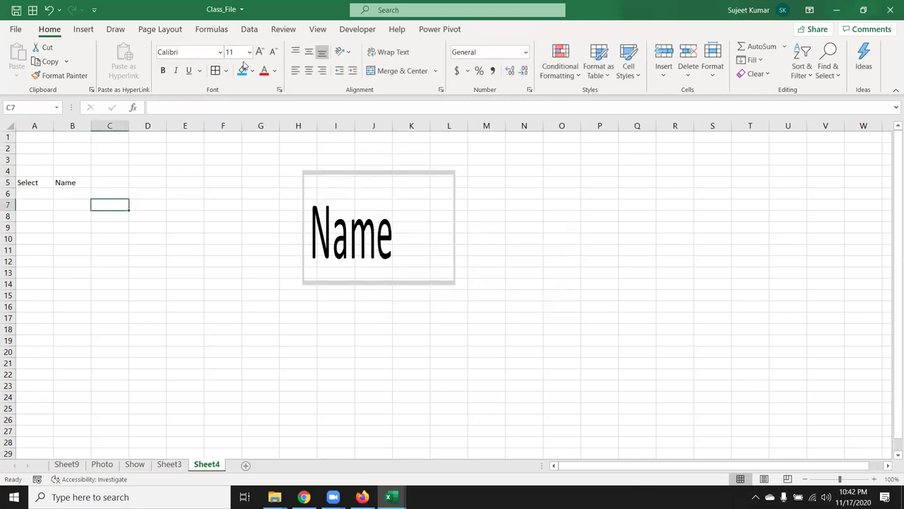
left_click(230, 32)
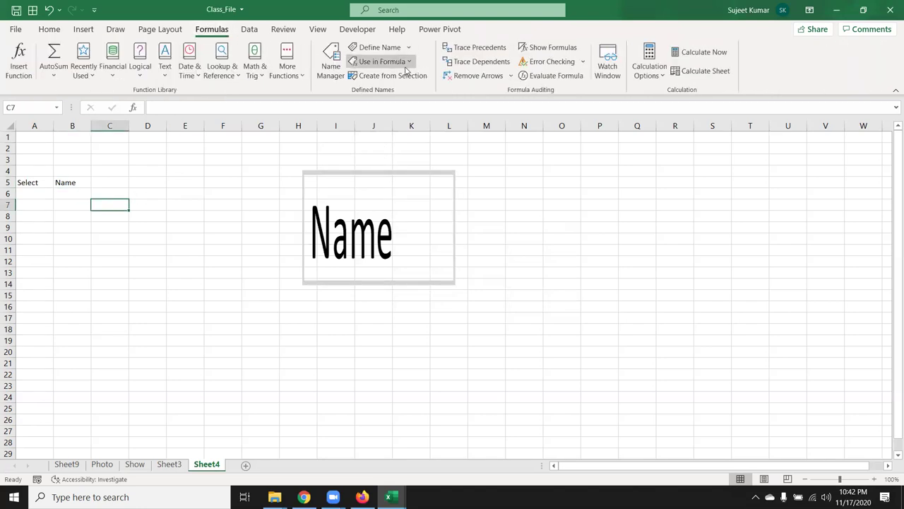
left_click(384, 48)
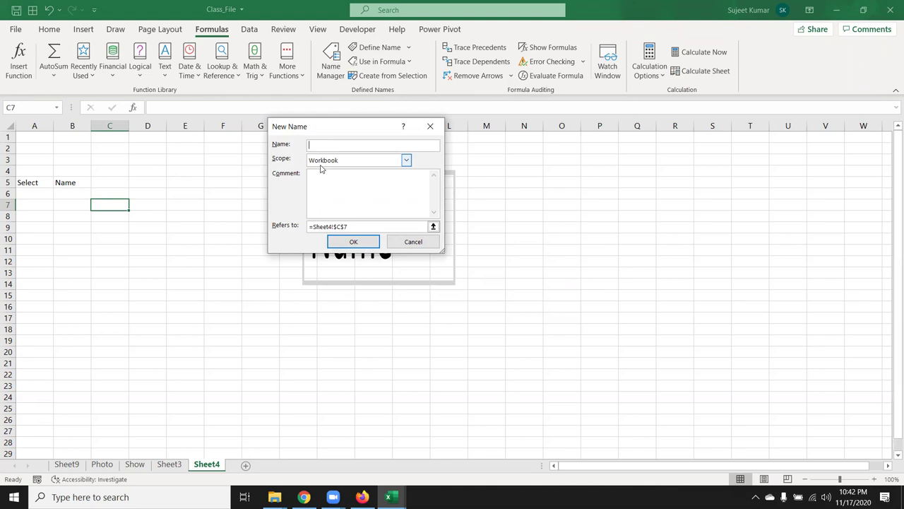
type("RR")
left_click(369, 226)
type("=indirect(")
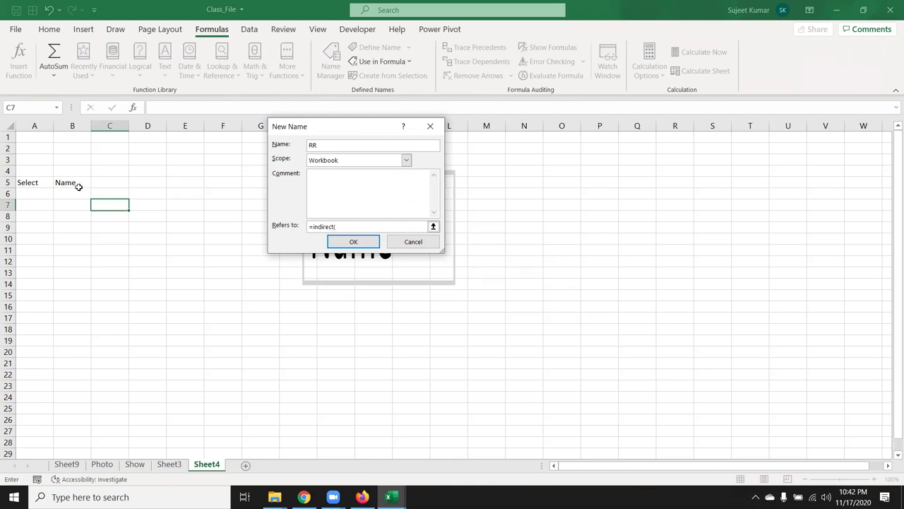
left_click(73, 184)
type(")")
left_click(349, 243)
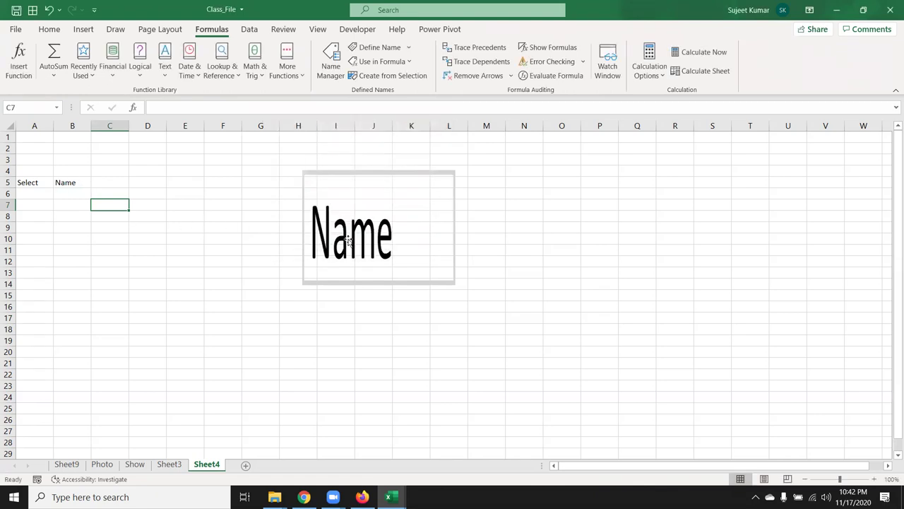
left_click(412, 354)
left_click(381, 243)
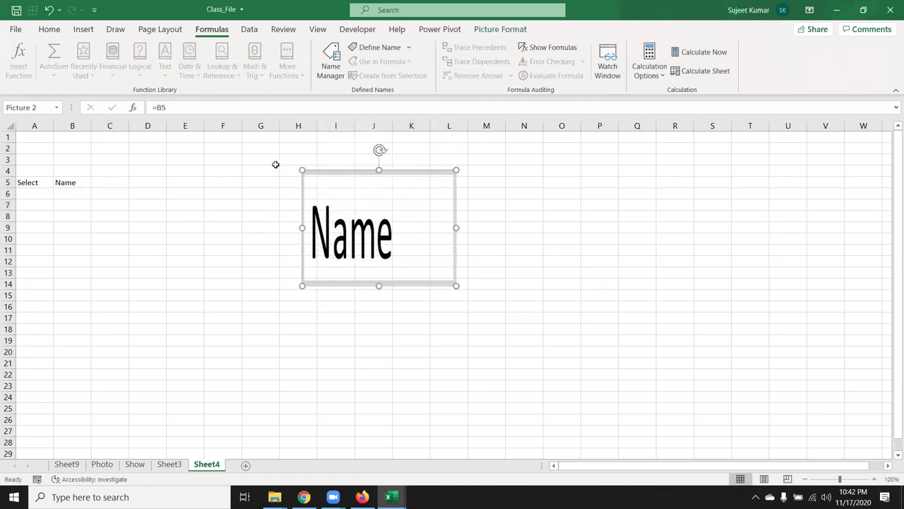
Link the picture to the defined name with the formula =RR
left_click(192, 110)
type("RR")
key("Return")
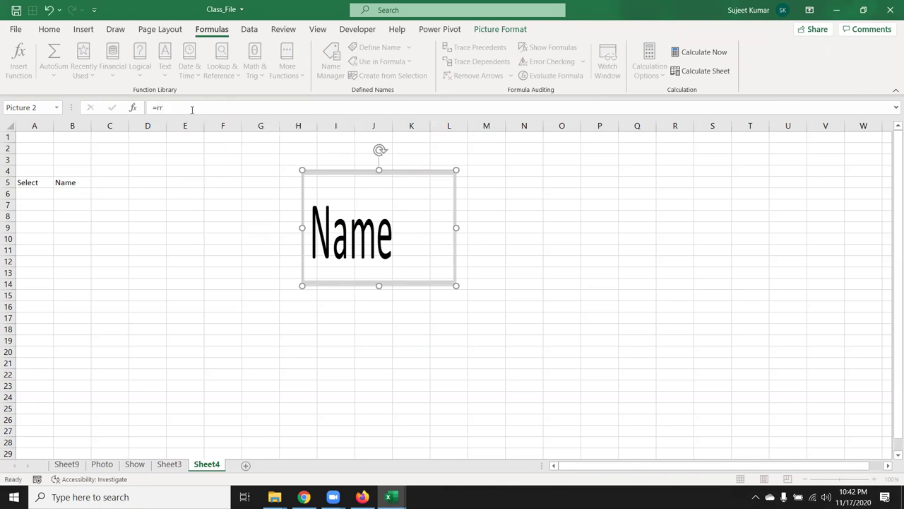
Enter Month, then Name, in B5 to swap the table shown in the picture
left_click(75, 182)
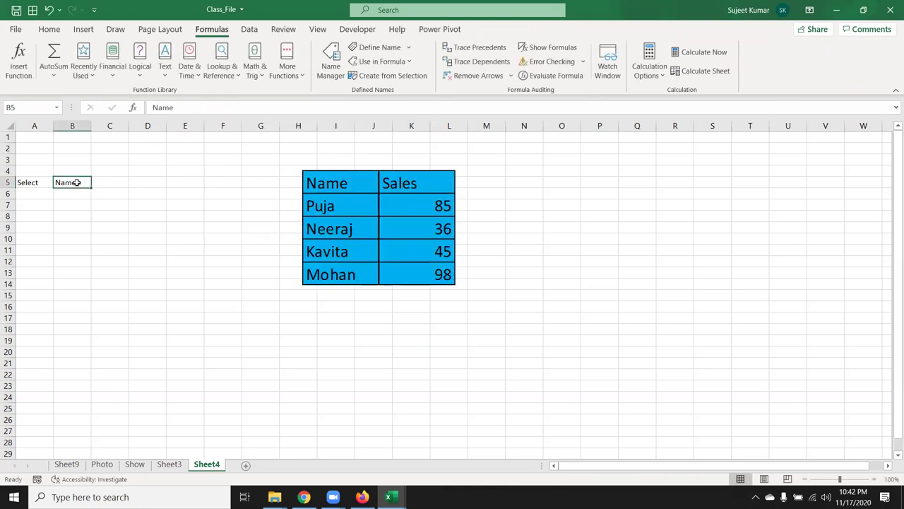
type("Month")
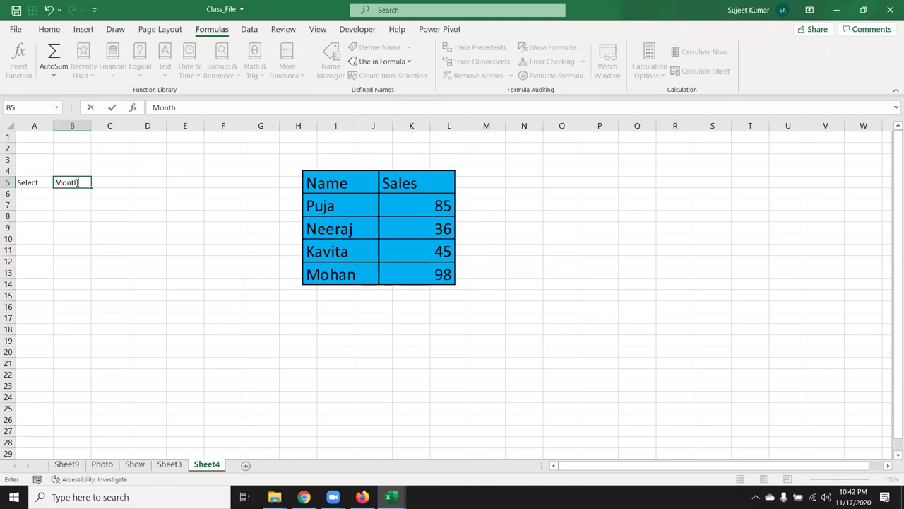
key("Return")
left_click(77, 183)
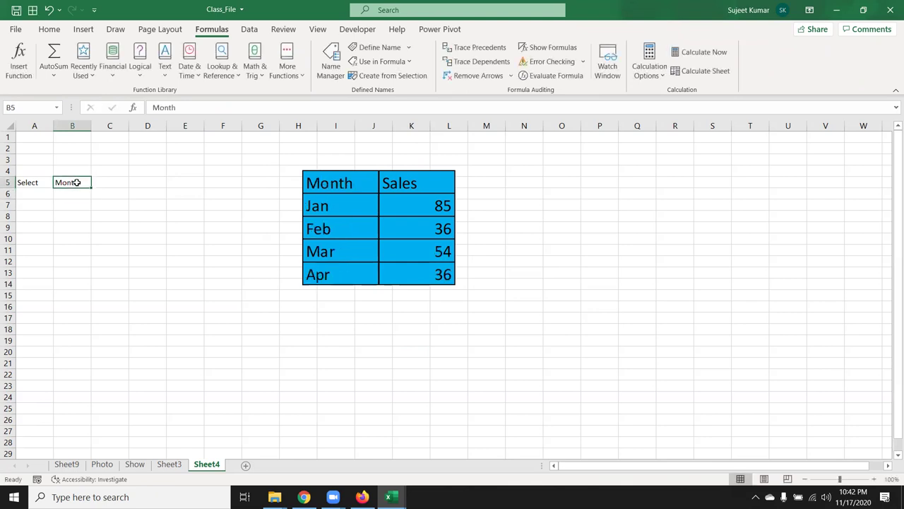
type("Name")
key("Return")
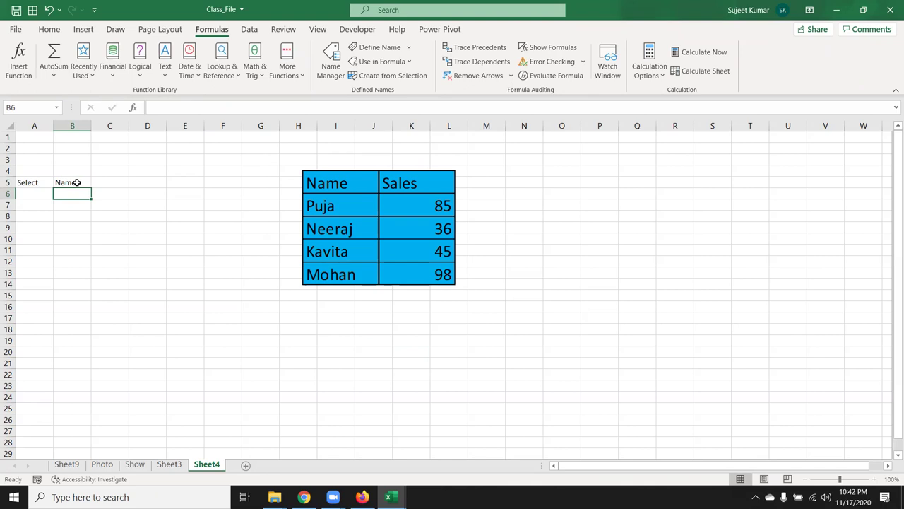
Recheck the picture's =RR link, then bring up Name Manager
left_click(332, 252)
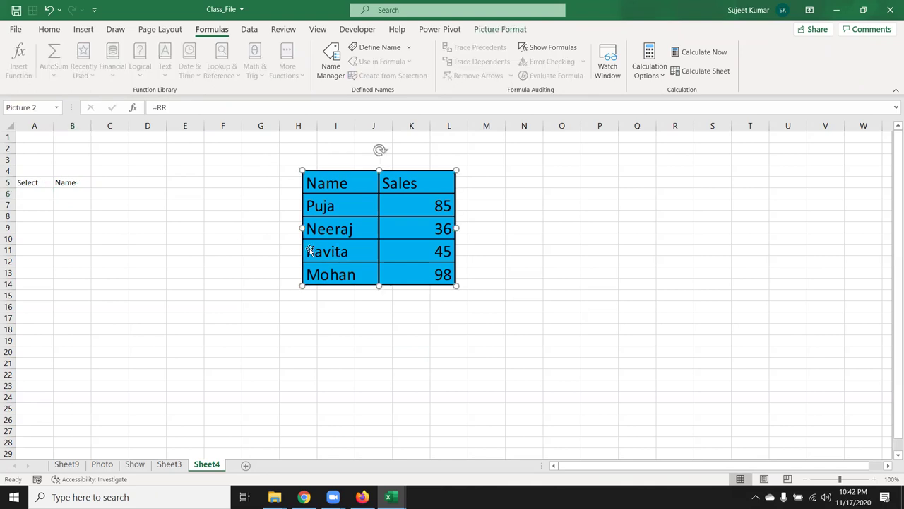
left_click(237, 237)
left_click(328, 62)
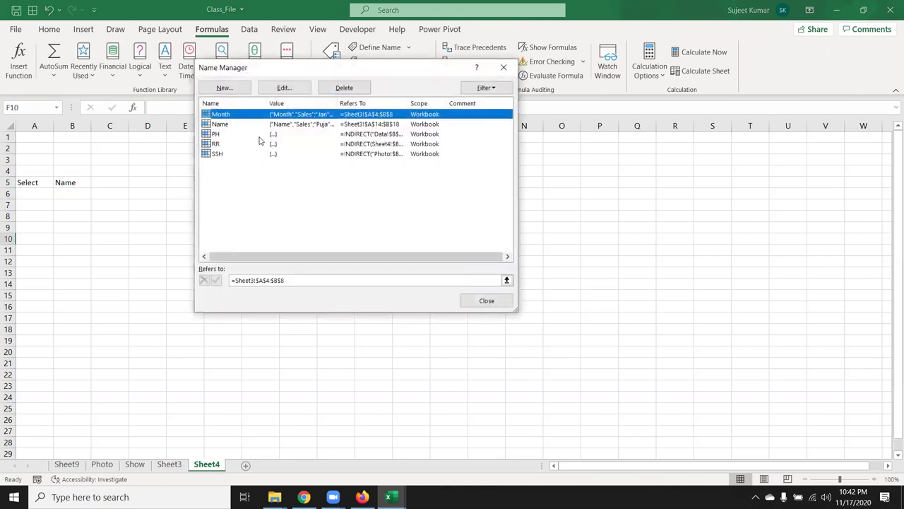
Select RR to show its =INDIRECT(Sheet4!$B$5) definition and drag Name Manager off the table picture
left_click(223, 144)
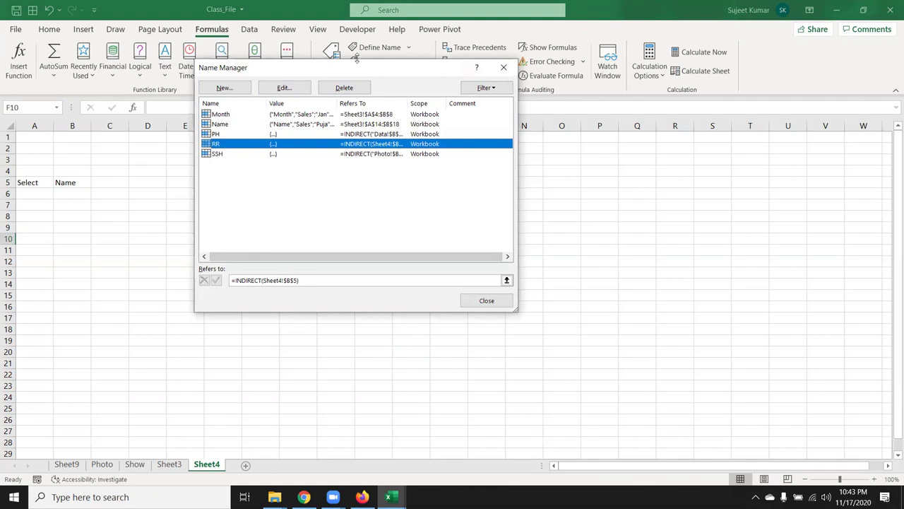
left_click_drag(295, 67, 299, 68)
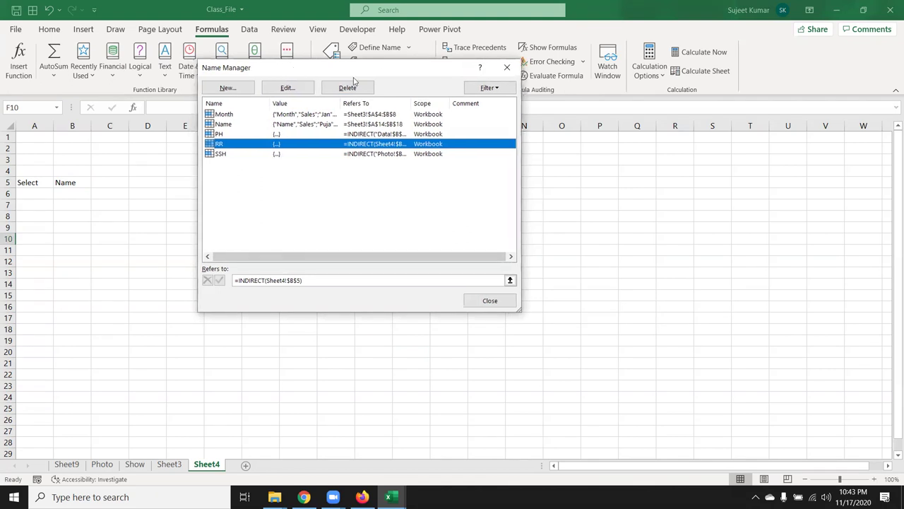
left_click_drag(355, 71, 630, 61)
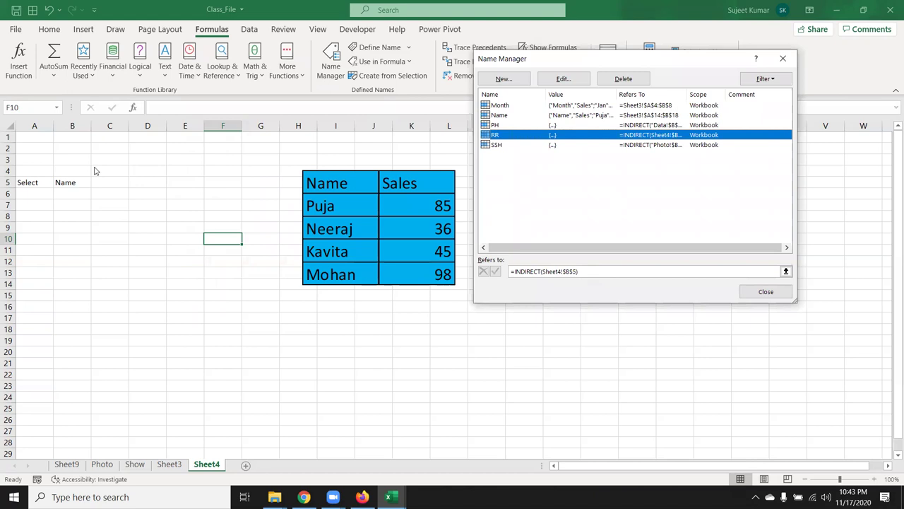